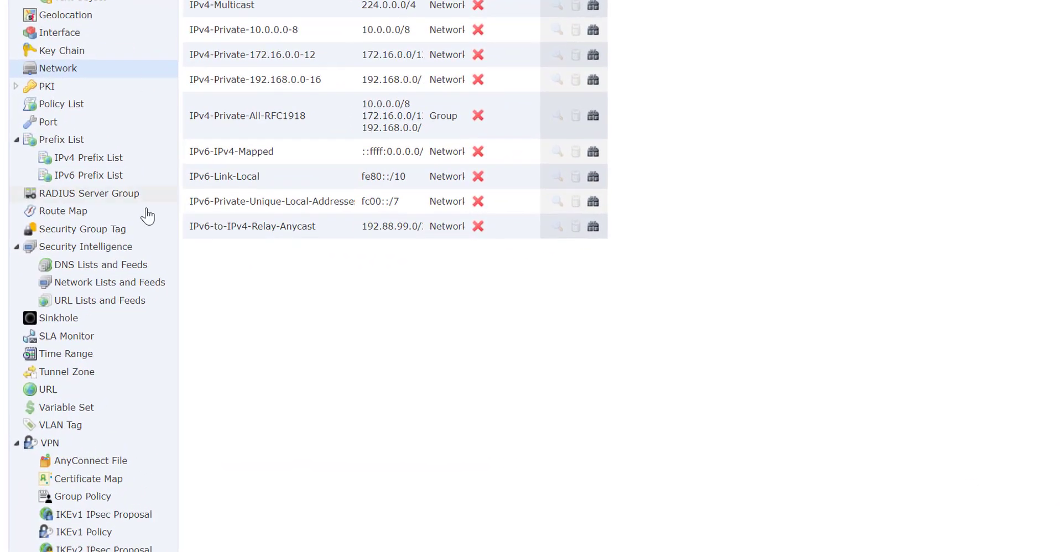
- Create RADIUS server group ISE-2.6 with authorize-only, 24-hour interim accounting updates and dynamic authorization on port 1700
left_click(103, 194)
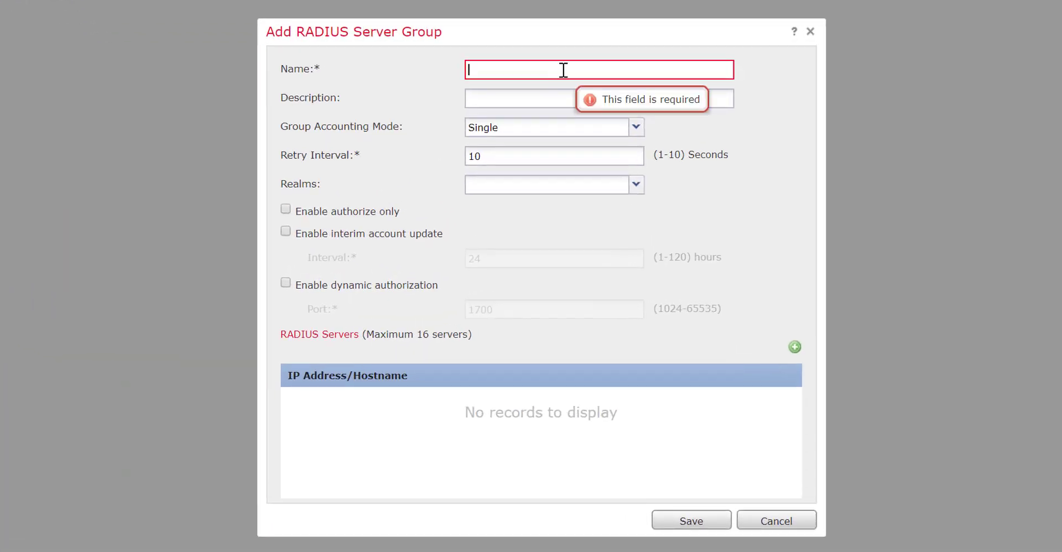
type("ISE-2.")
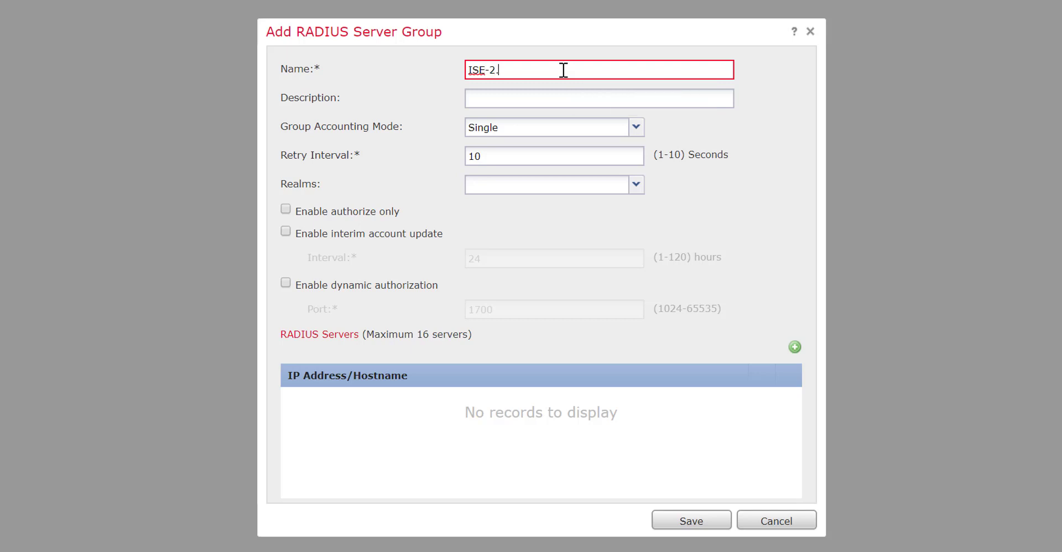
type("6")
left_click(392, 212)
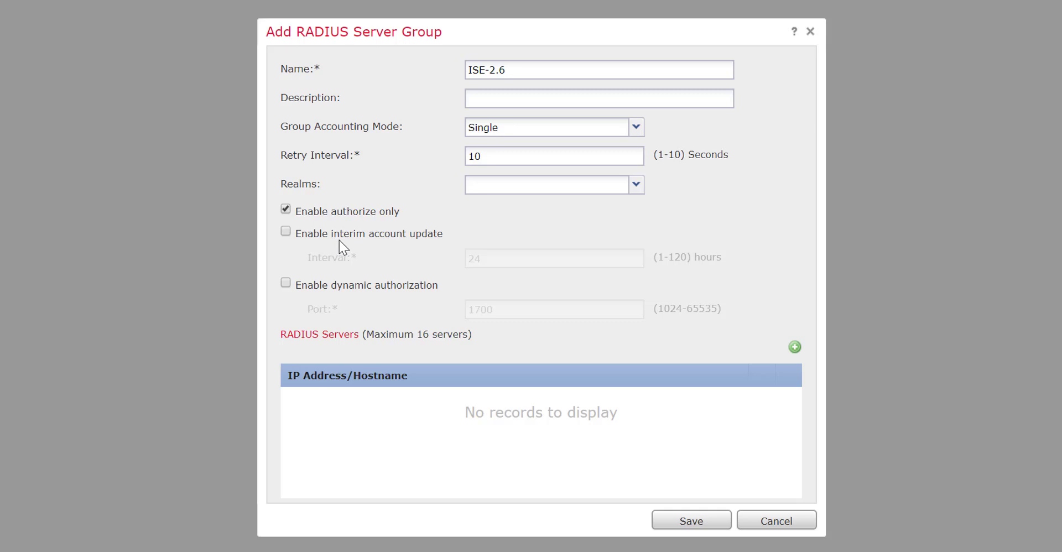
left_click(286, 232)
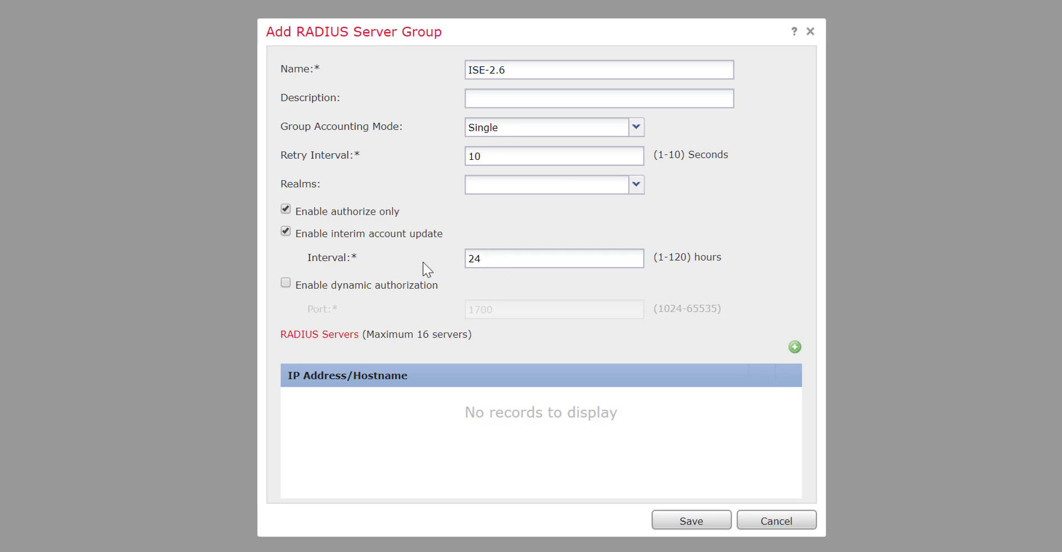
left_click(285, 283)
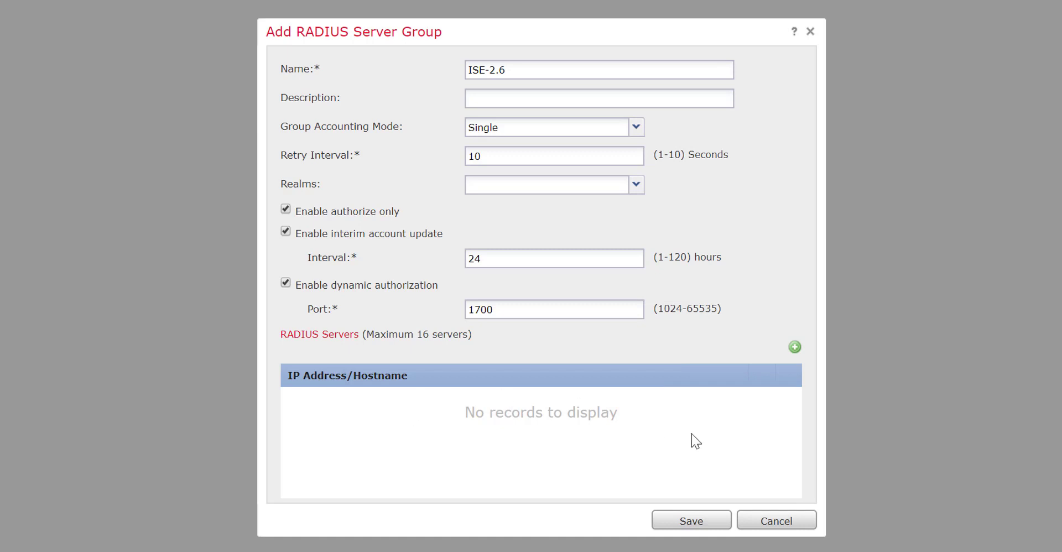
left_click(797, 348)
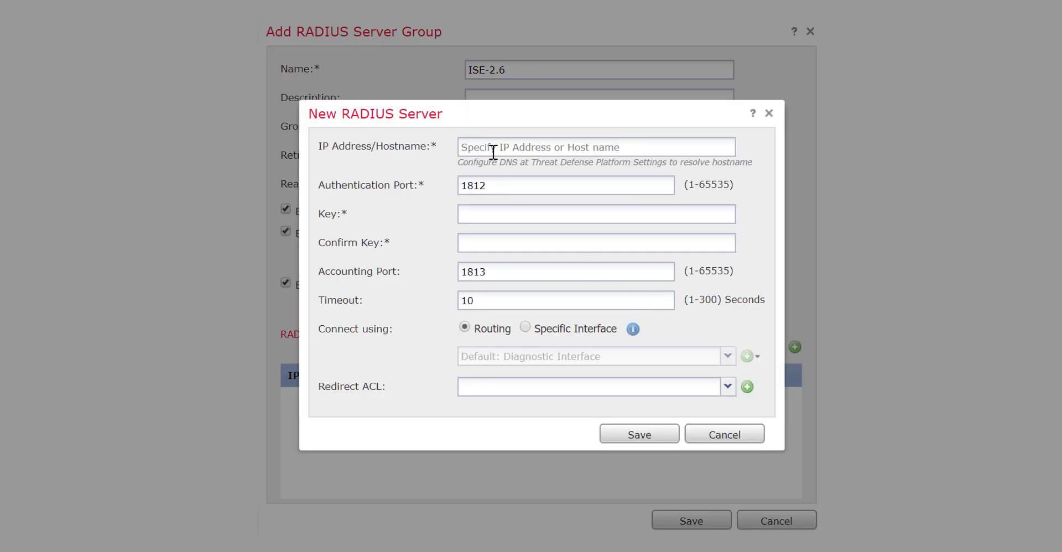
- Enter RADIUS server 192.168.100.2 with its shared key; saving fails with AAA connectivity errors
left_click(478, 153)
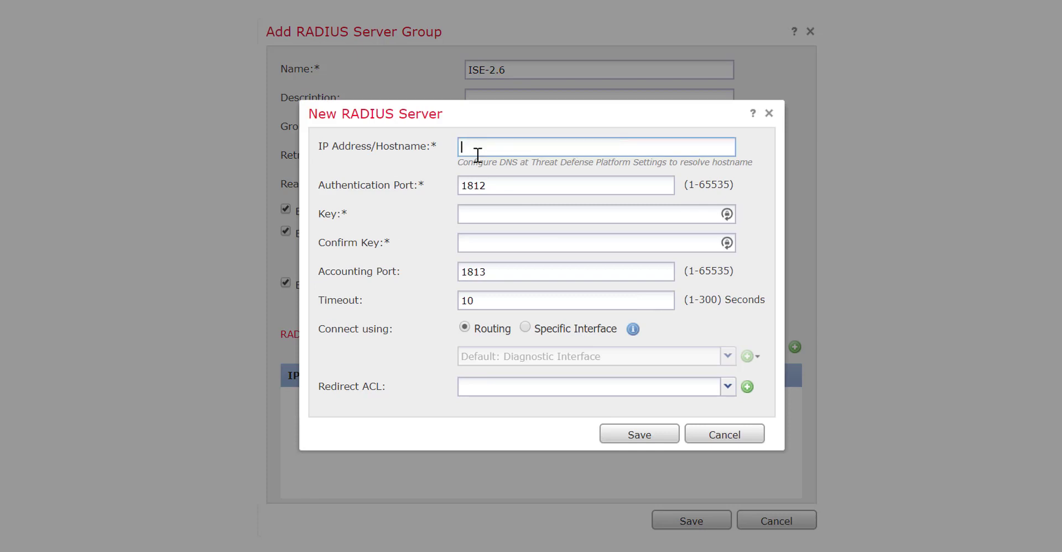
type("192.168.100.2")
left_click(492, 213)
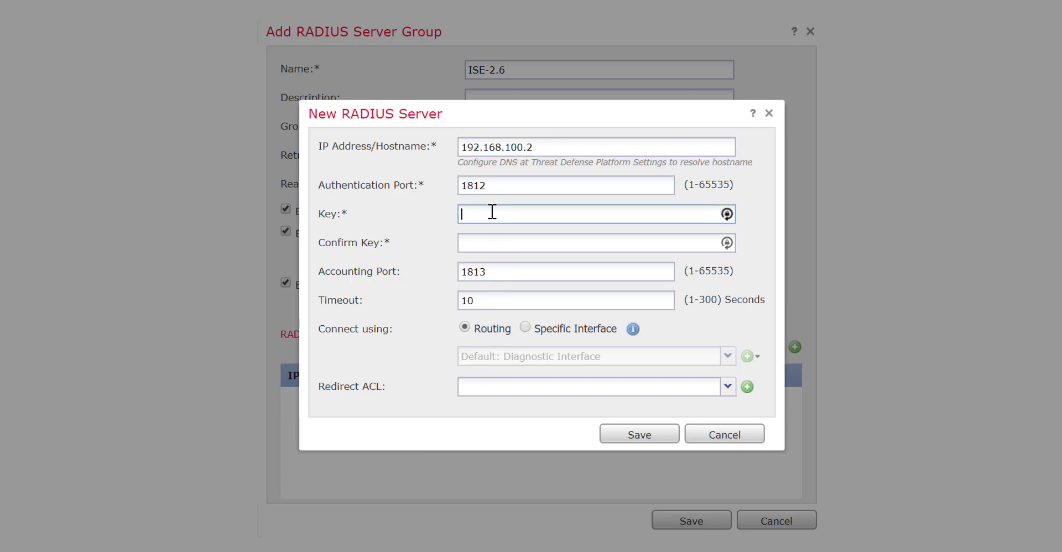
type("cisco123")
key("Tab")
type("cisco12")
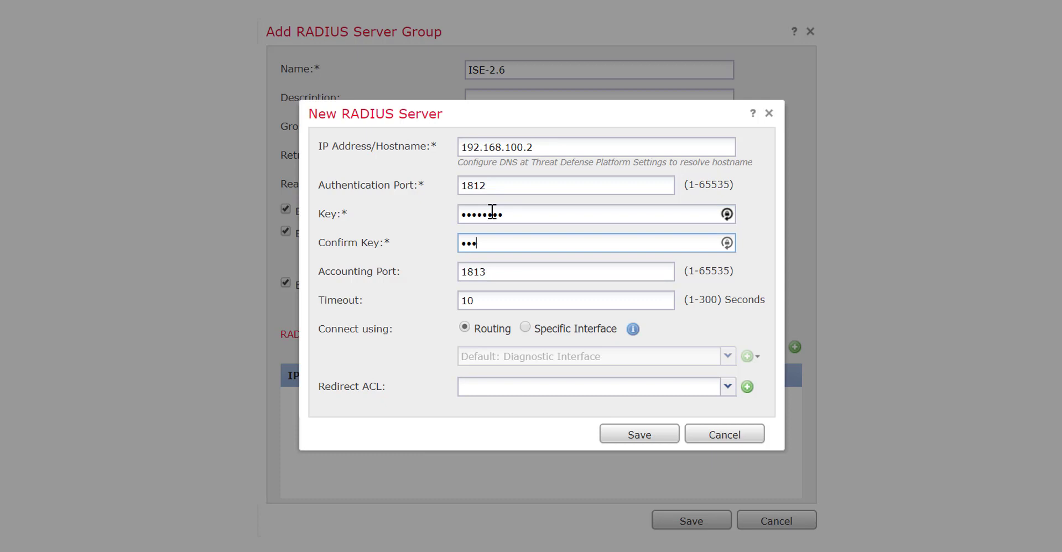
type("3")
left_click(639, 434)
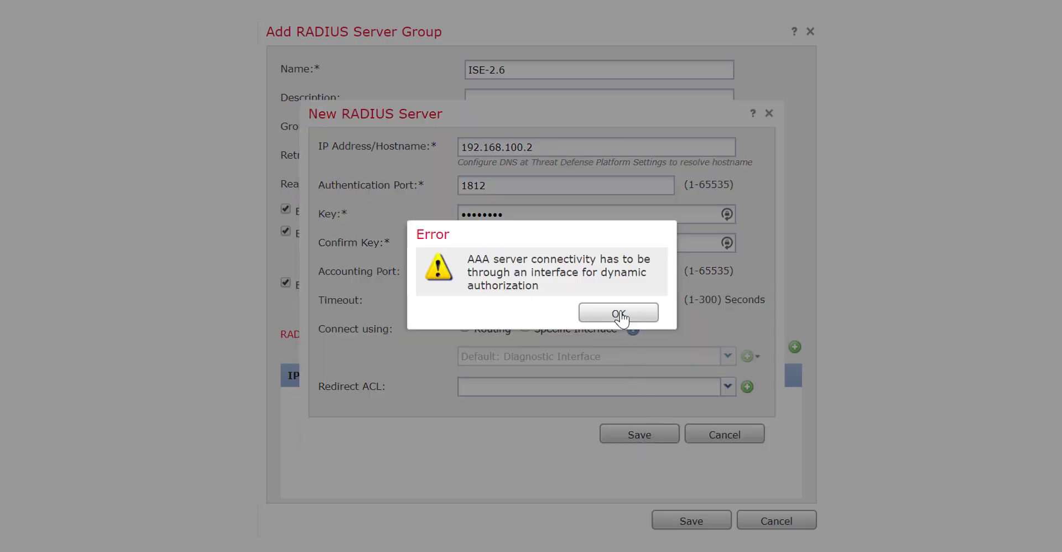
left_click(619, 314)
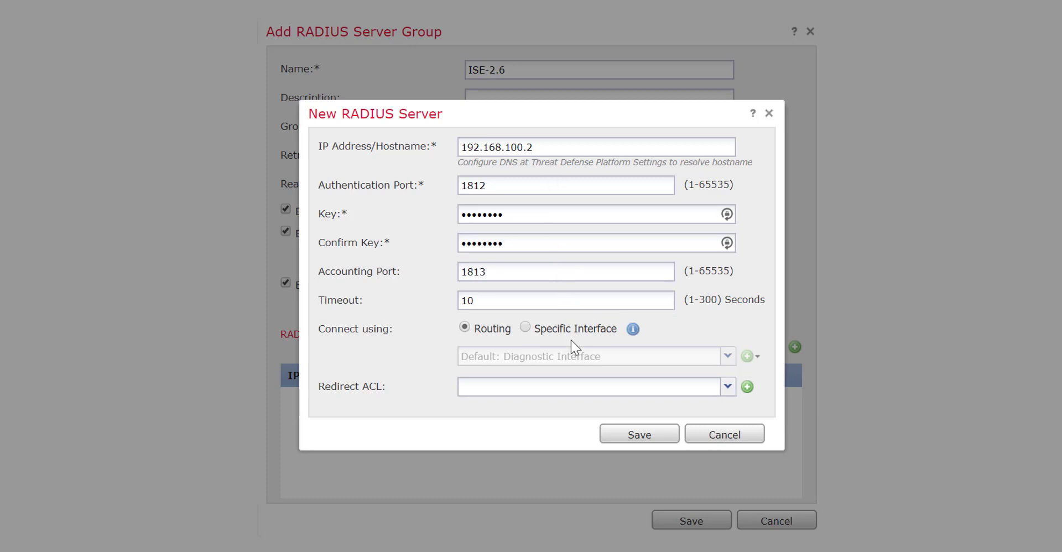
left_click(637, 429)
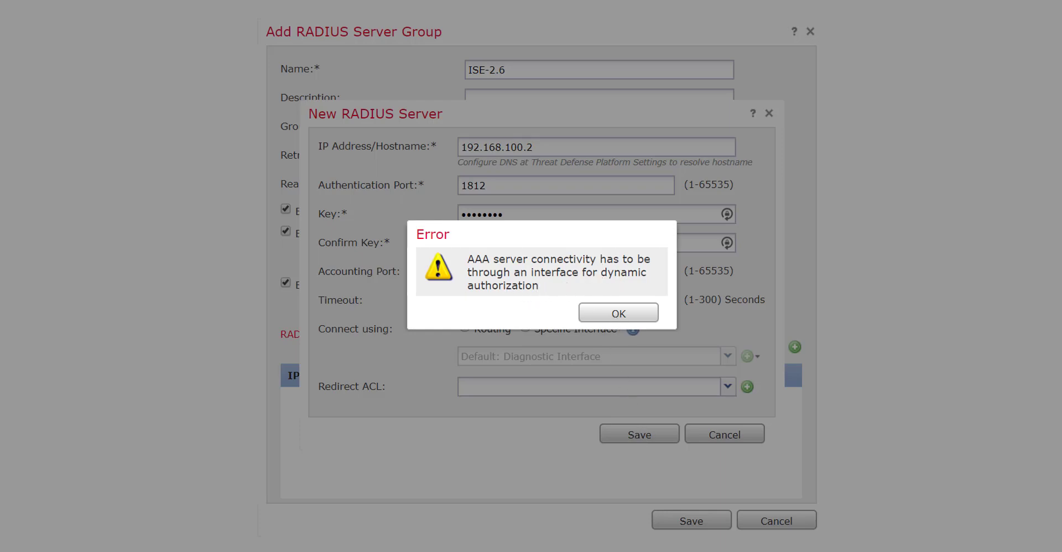
key("Return")
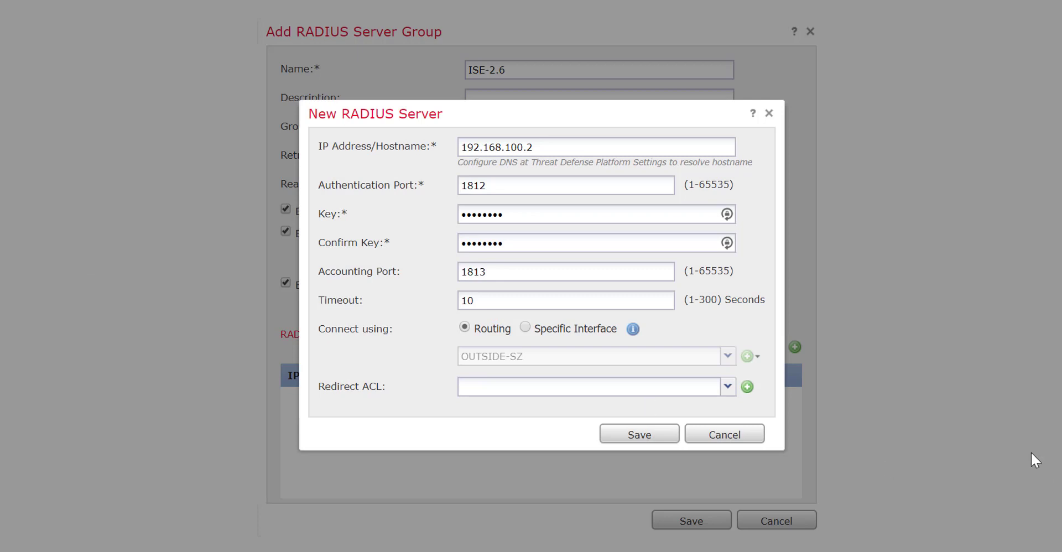
- Have the server connect through interface OUTSIDE-SZ, then save the server and the ISE-2.6 group
left_click(526, 327)
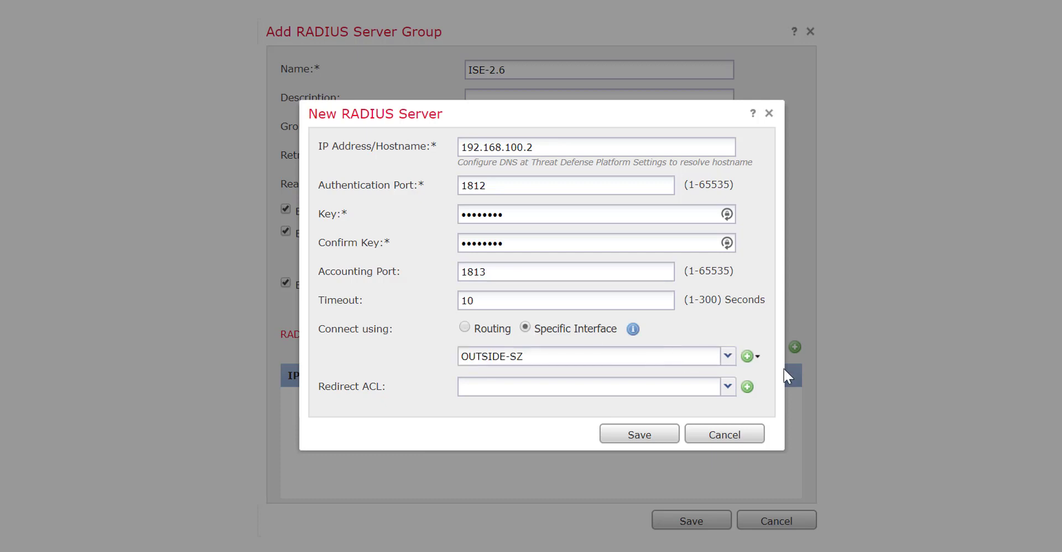
left_click(728, 356)
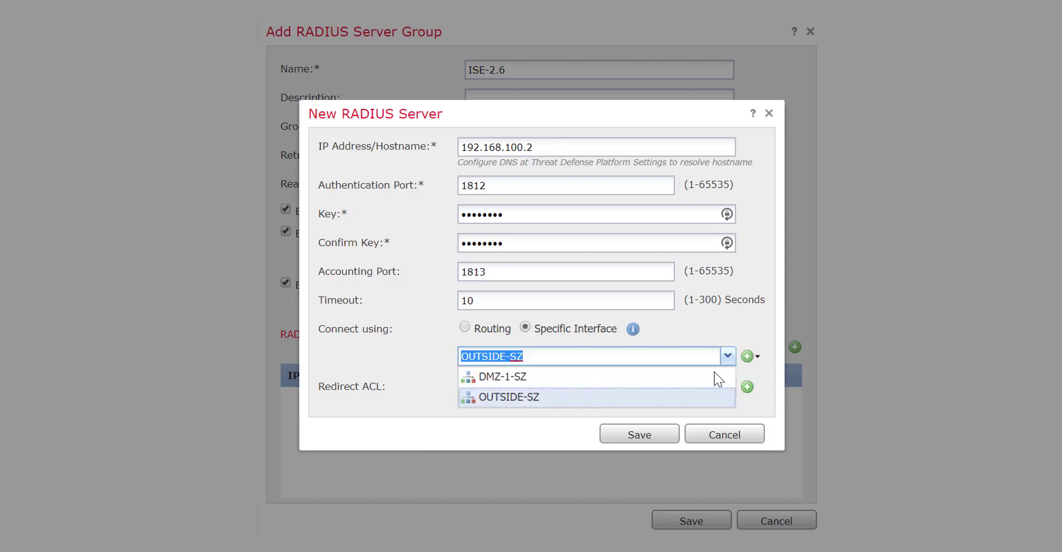
left_click(608, 397)
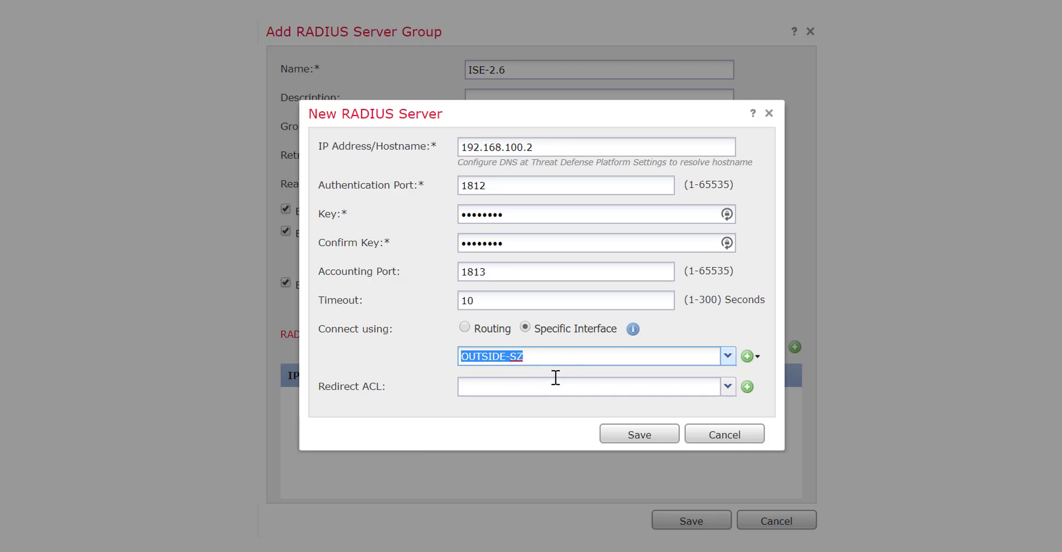
left_click(631, 438)
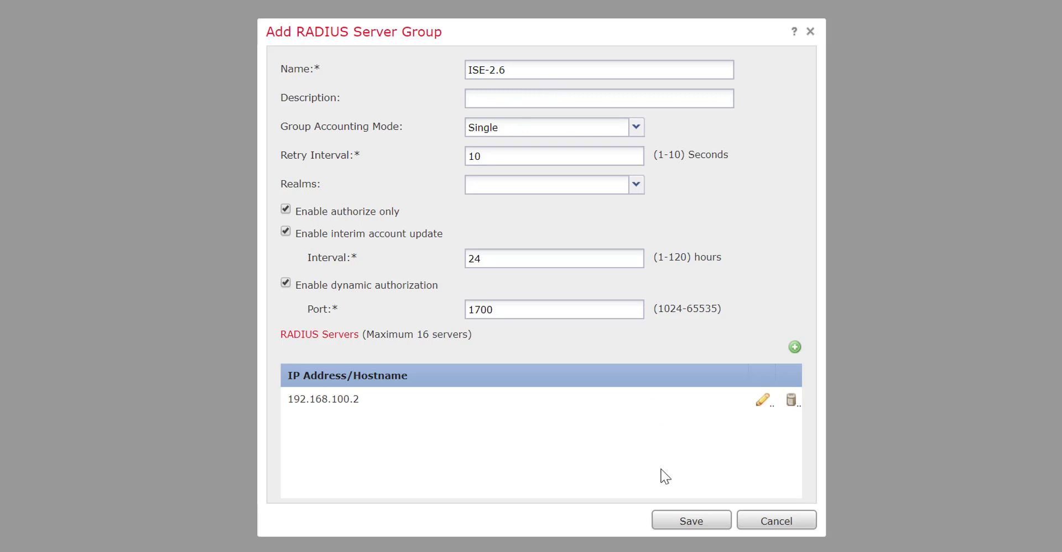
left_click(691, 526)
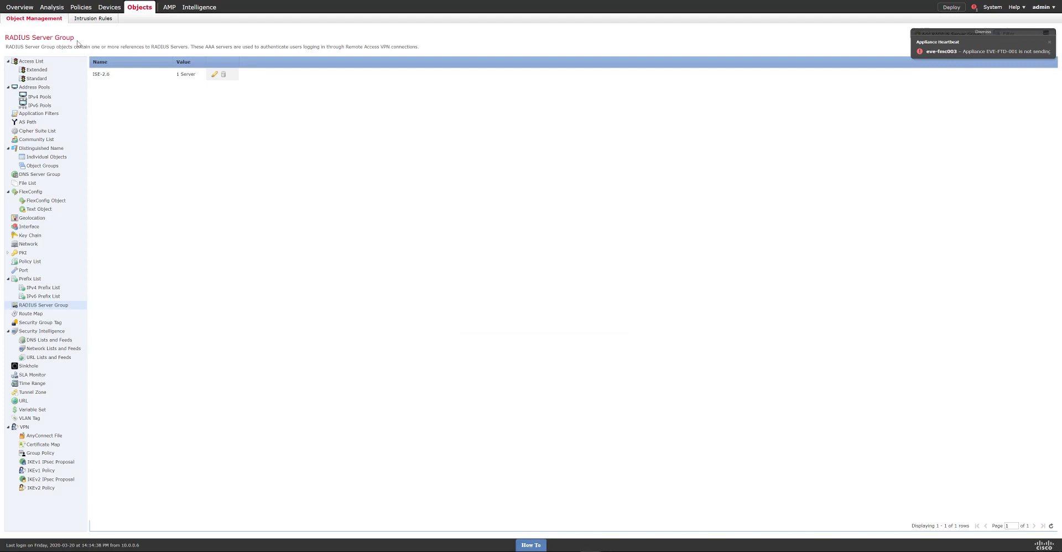
mouse_move(108, 7)
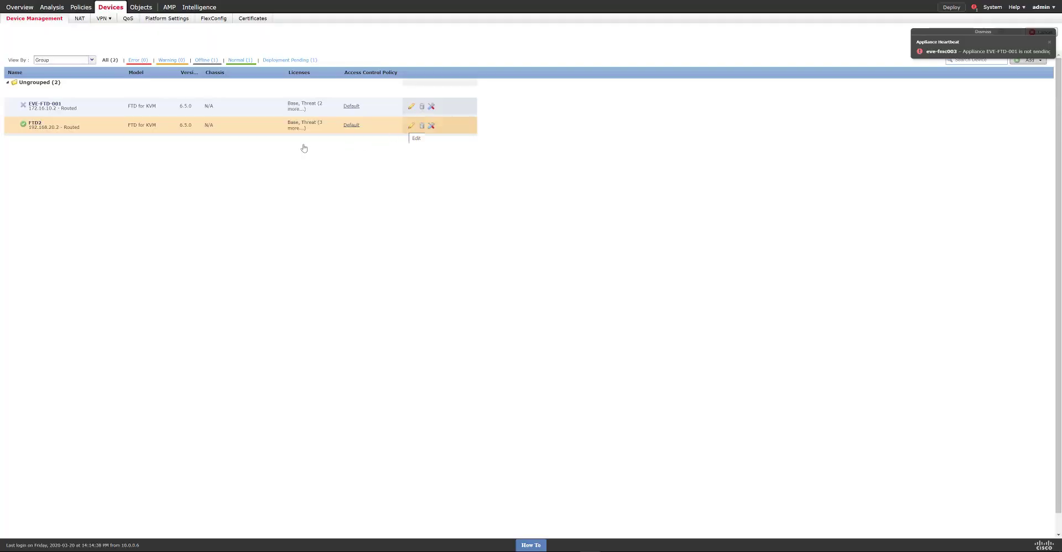
- Put FTD2's outside interface GigabitEthernet0/0 into security zone OUTSIDE-SZ and save FTD2
left_click(304, 128)
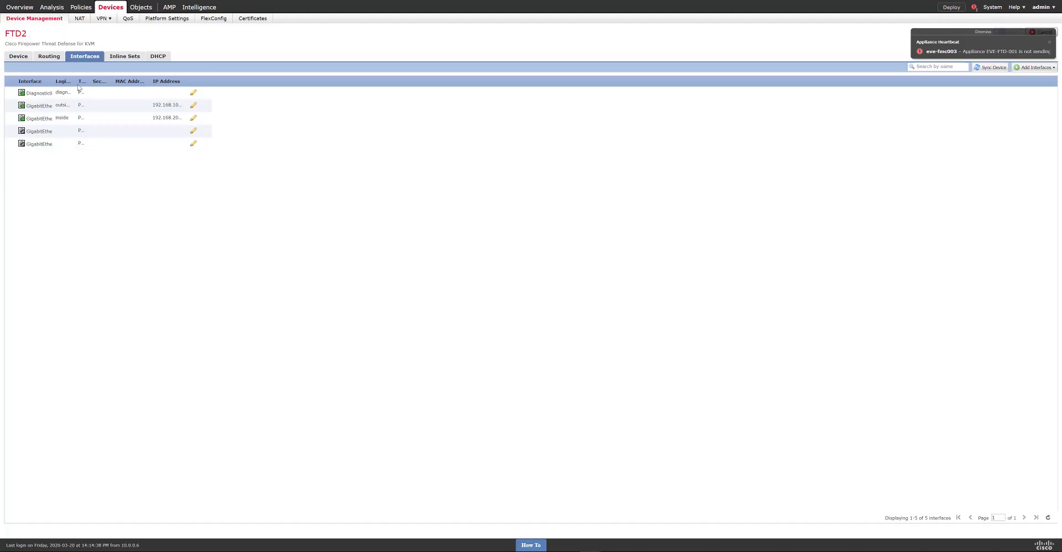
left_click(194, 105)
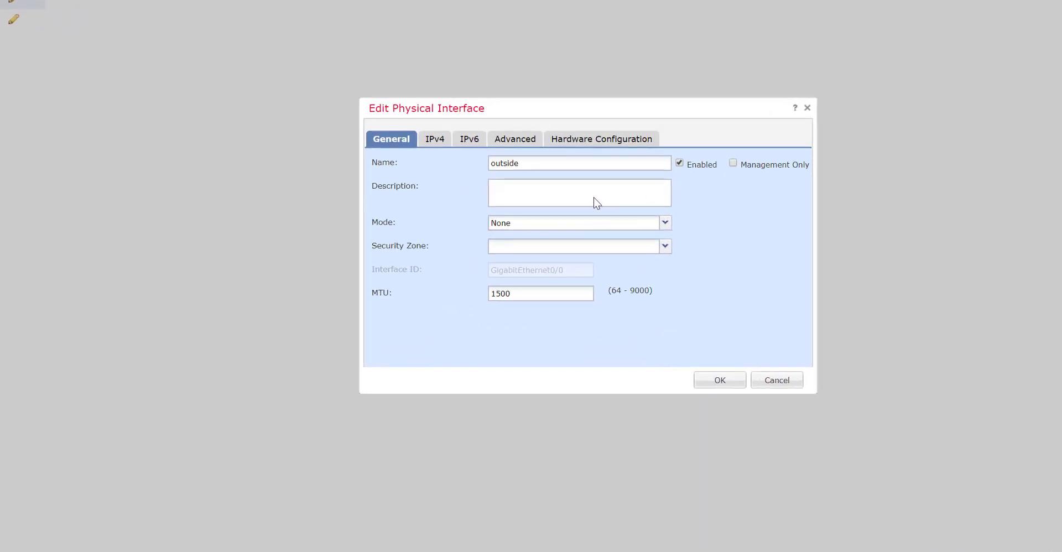
left_click(664, 247)
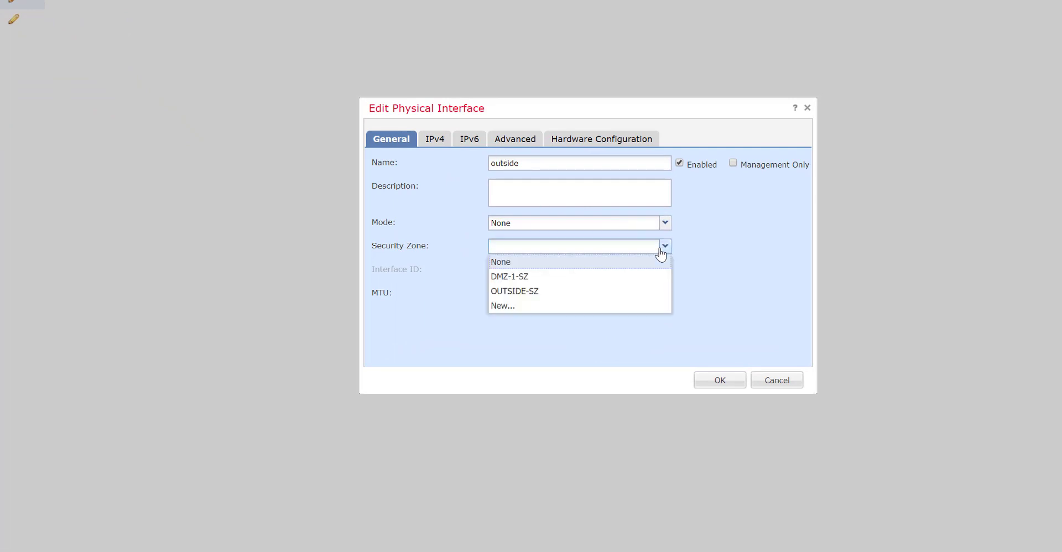
left_click(530, 292)
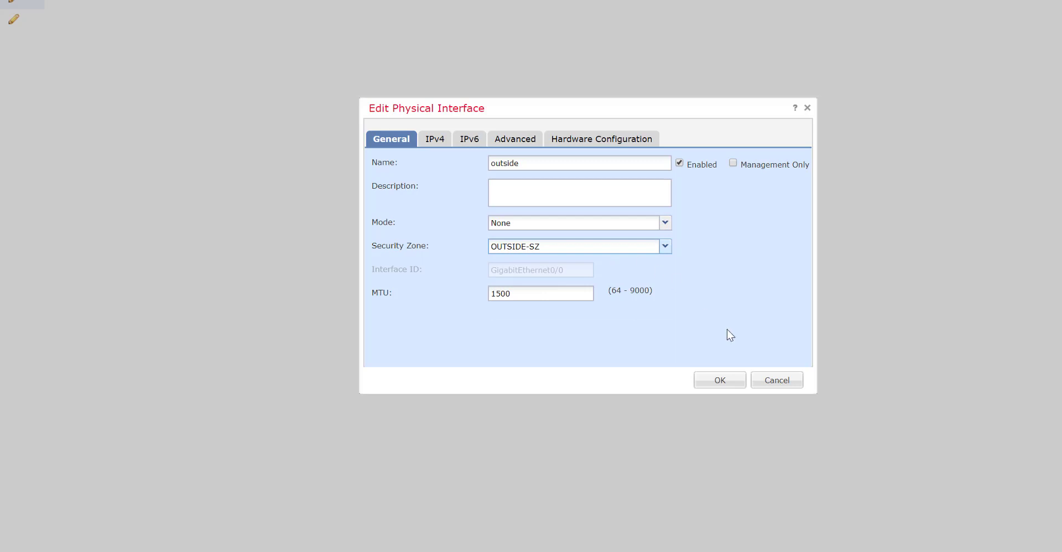
left_click(720, 380)
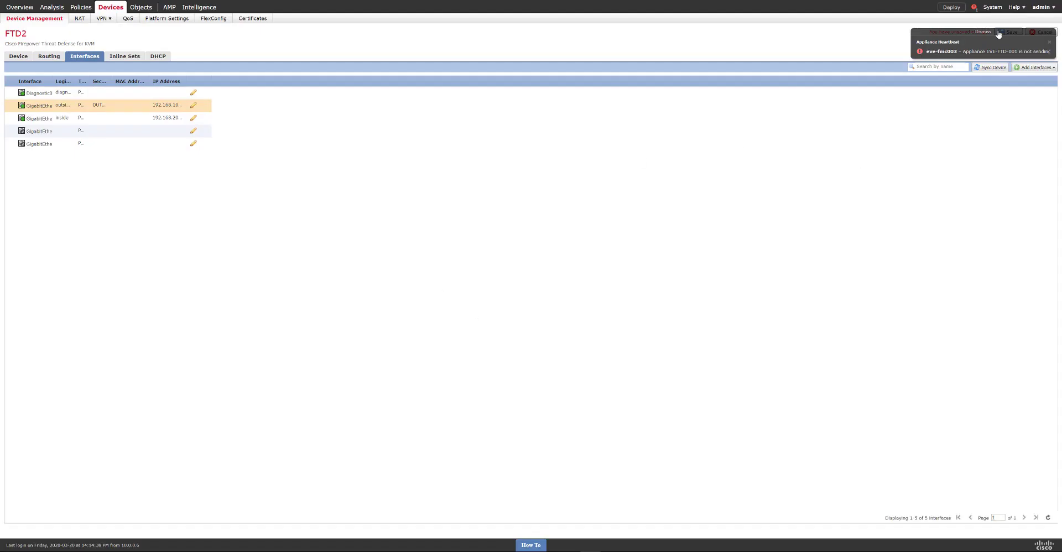
left_click(1002, 32)
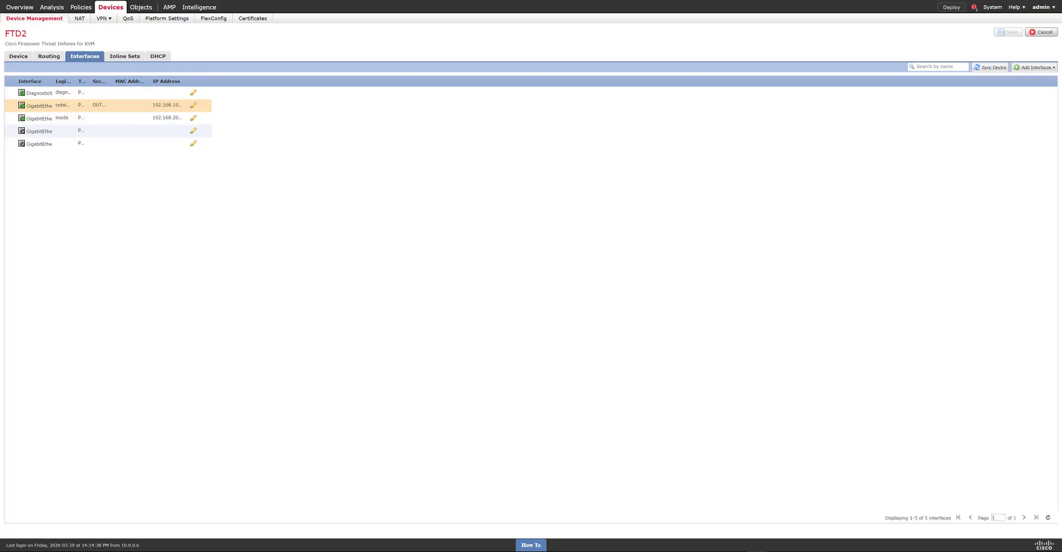
mouse_move(144, 11)
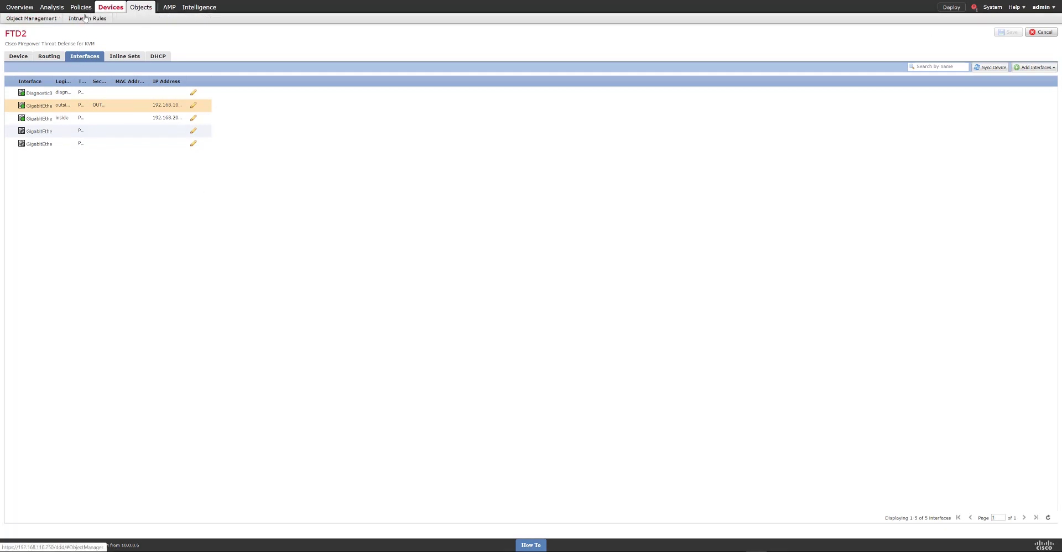
- Go to Object Management > Address Pools > IPv4 Pools, which has no records
left_click(55, 20)
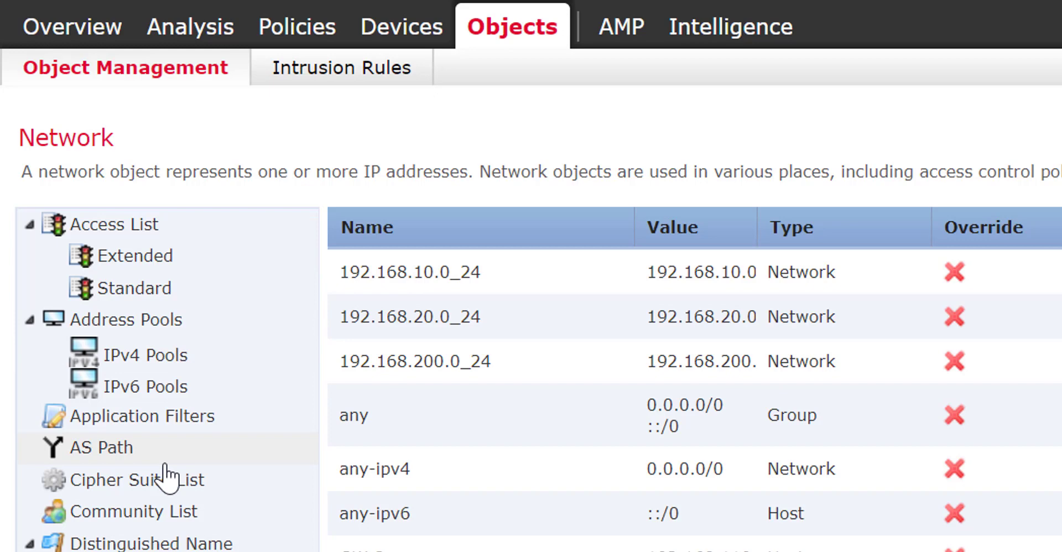
left_click(162, 332)
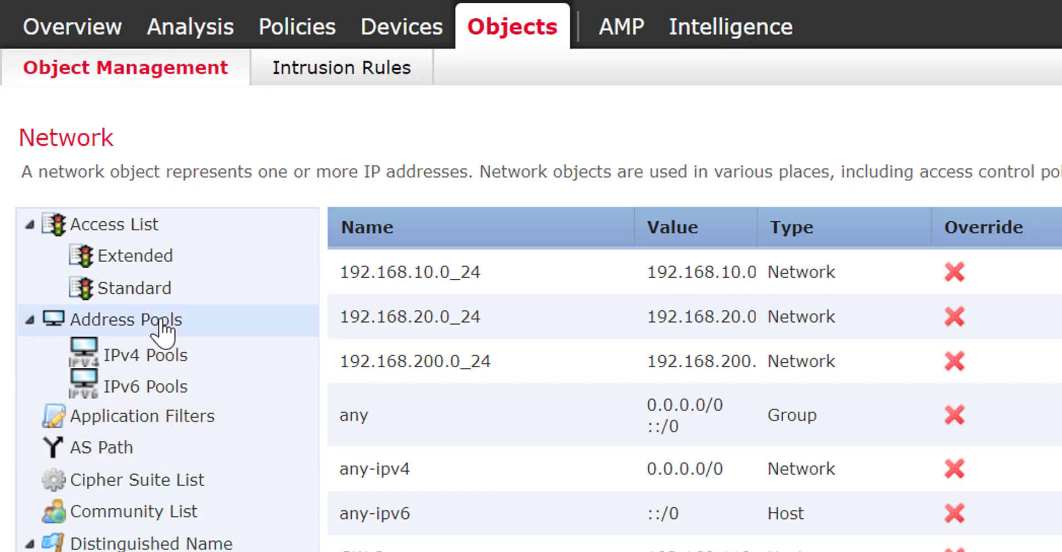
left_click(162, 332)
left_click(160, 331)
left_click(143, 356)
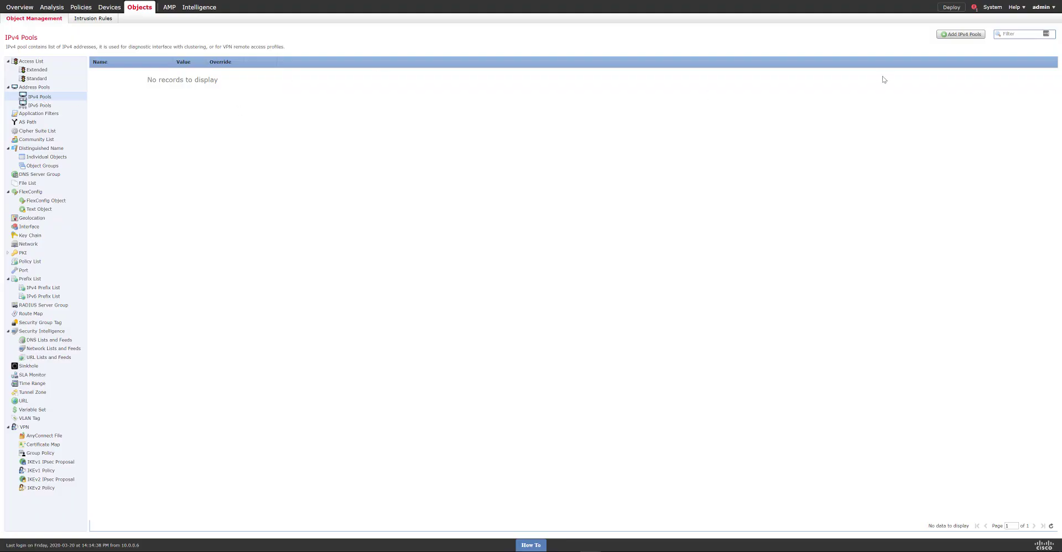
- Save IPv4 pool VPN-Pool with range 172.16.255.1-172.16.255.254 and mask 255.255.255.0
left_click(954, 35)
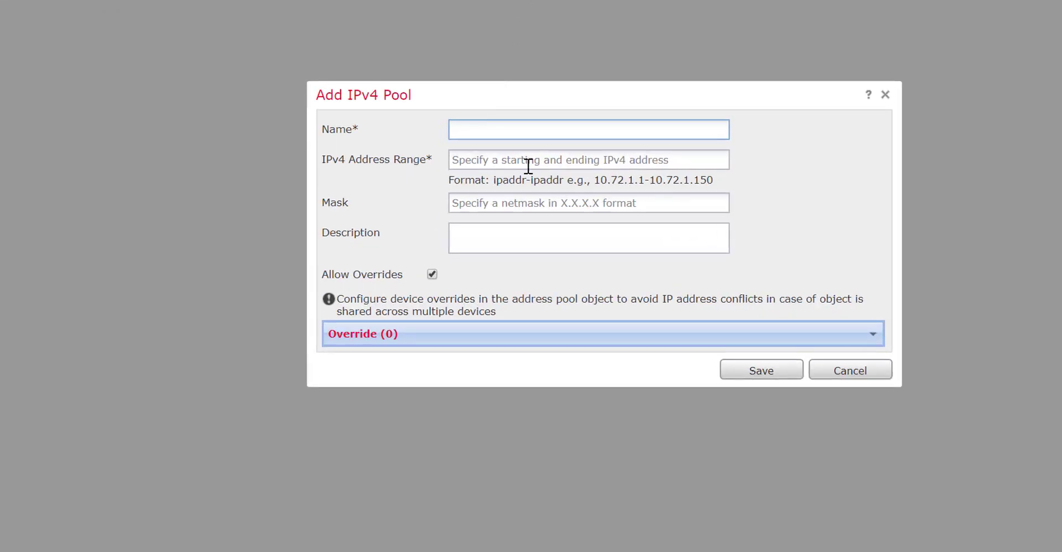
type("VPN_")
type("Pool")
left_click(545, 159)
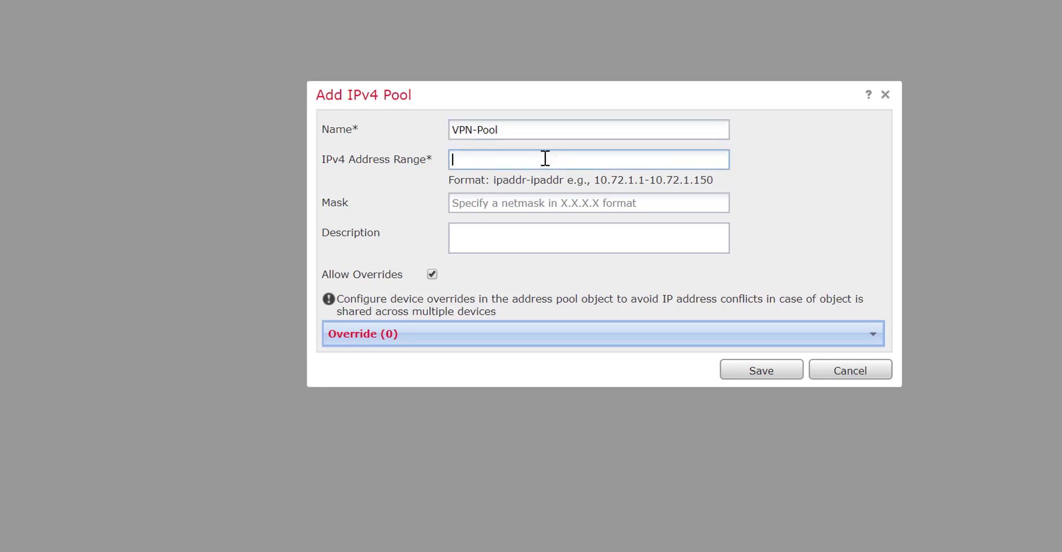
type("17")
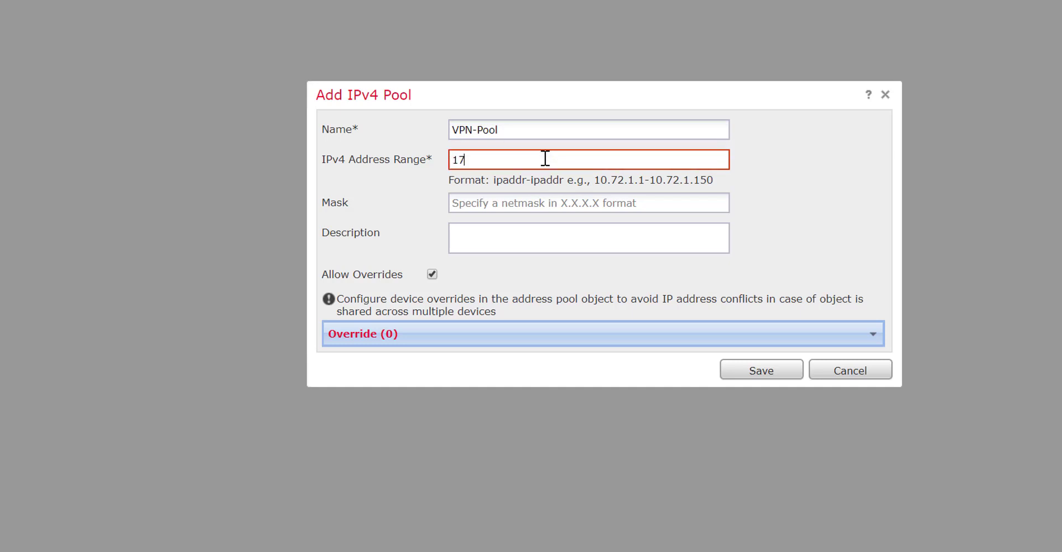
type("2.")
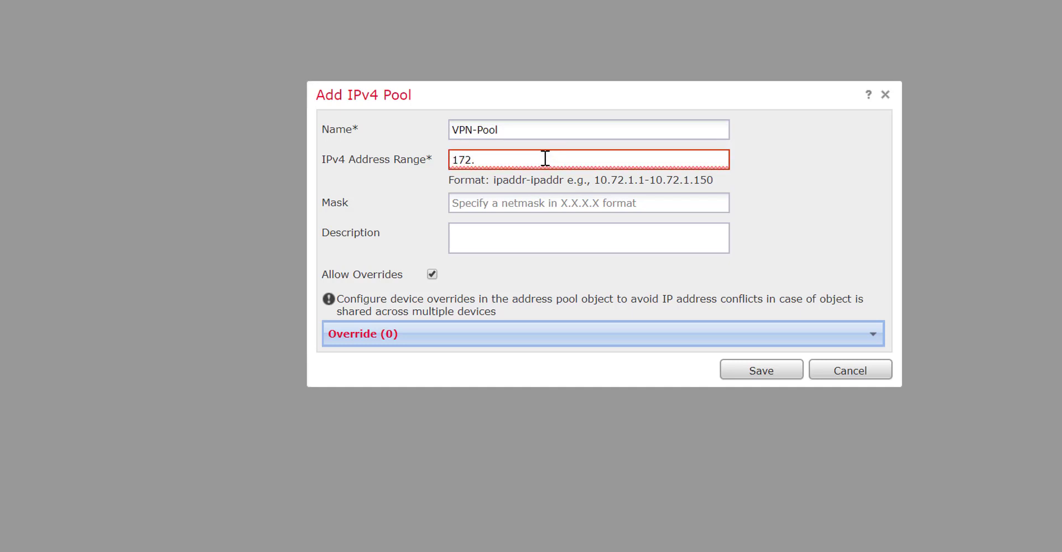
type("16.255.")
type("0")
key("BackSpace")
type(".0")
type("-1")
type("7")
key("BackSpace")
key("BackSpace")
key("BackSpace")
key("BackSpace")
type("1-172.16.255.254")
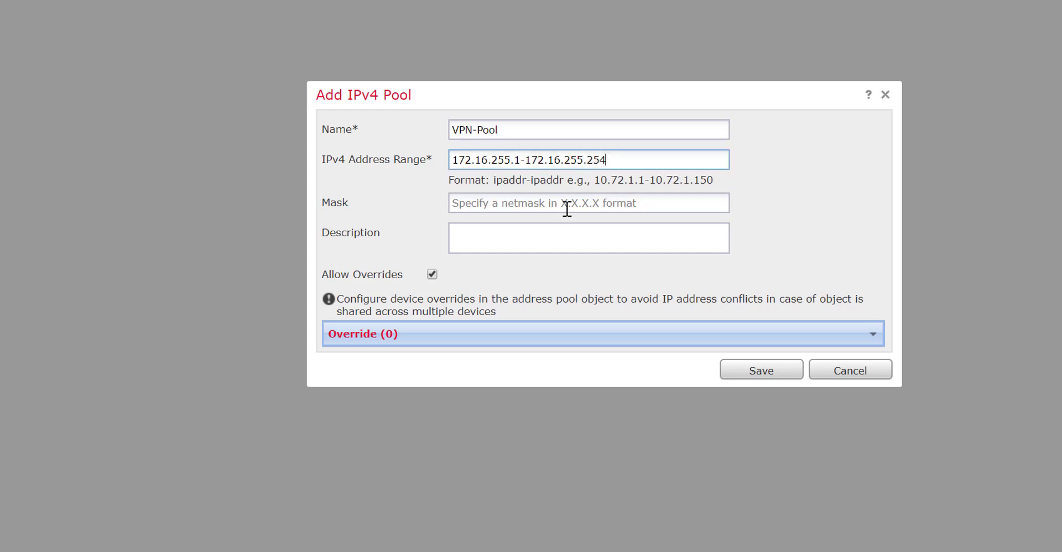
left_click(568, 206)
type("255.")
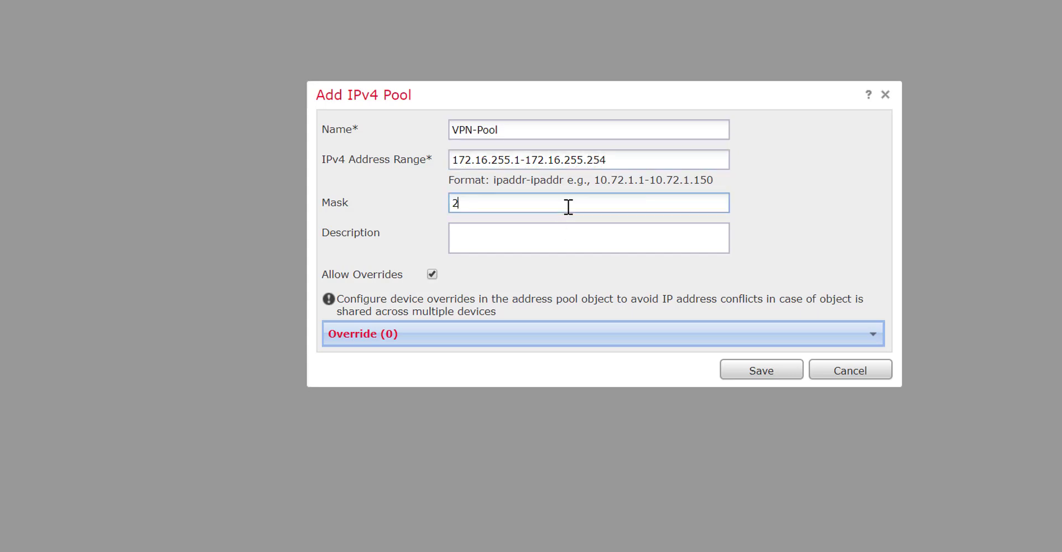
type("255.255.0")
left_click(754, 371)
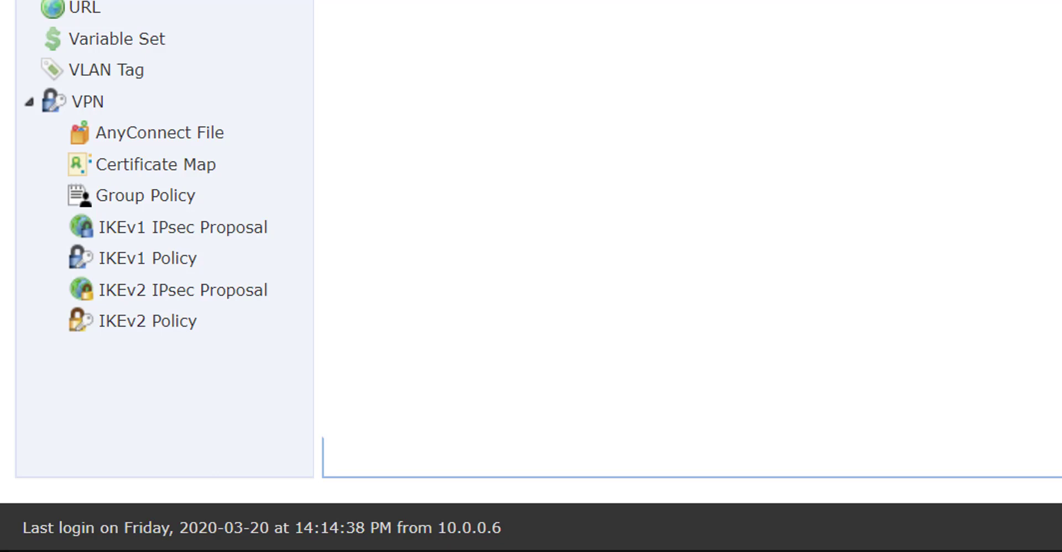
- Save AnyConnect File object Windows-AnyConnect as an AnyConnect Client Image for the Windows 4.8 package
left_click(147, 134)
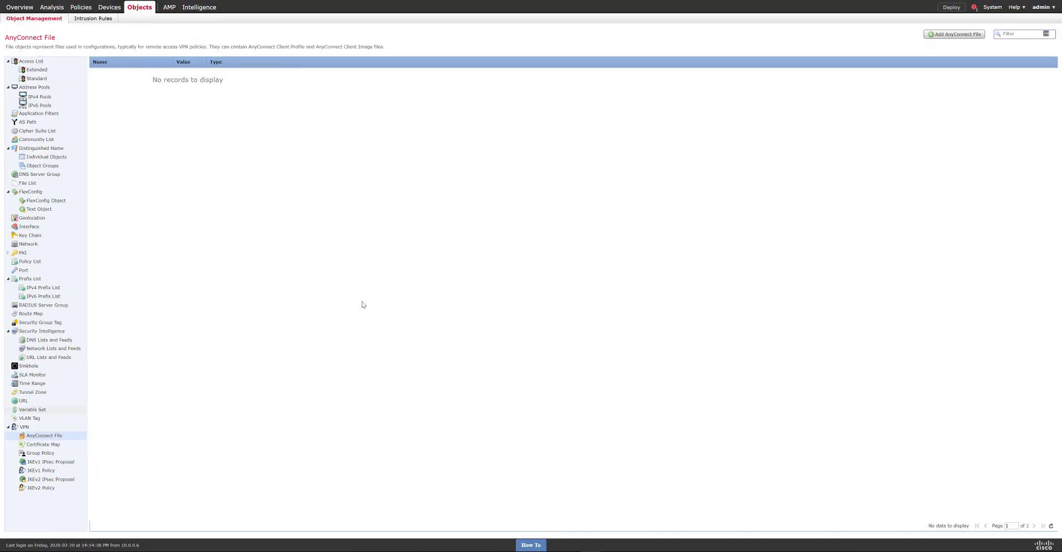
left_click(936, 34)
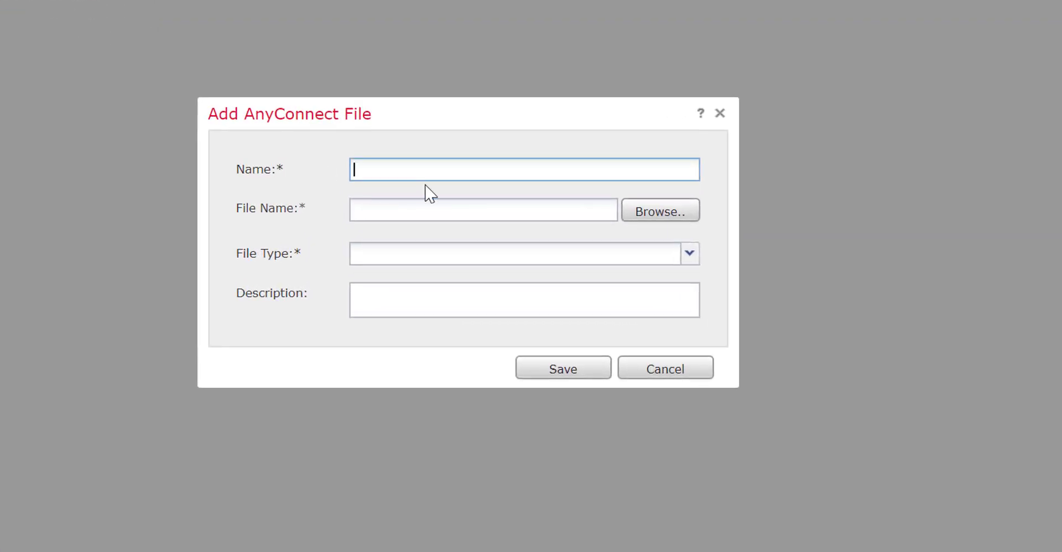
type("Windows AnyConnec")
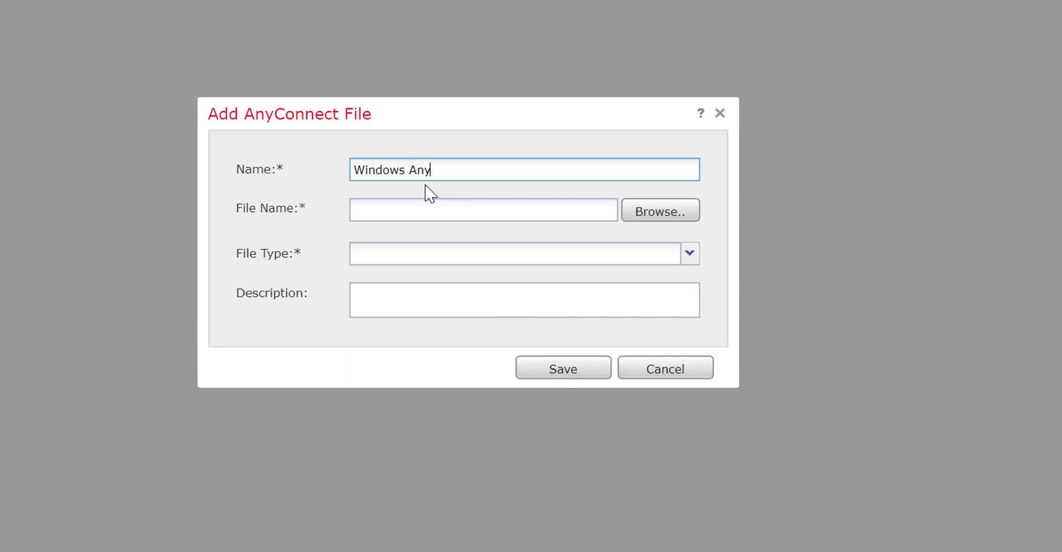
type("t")
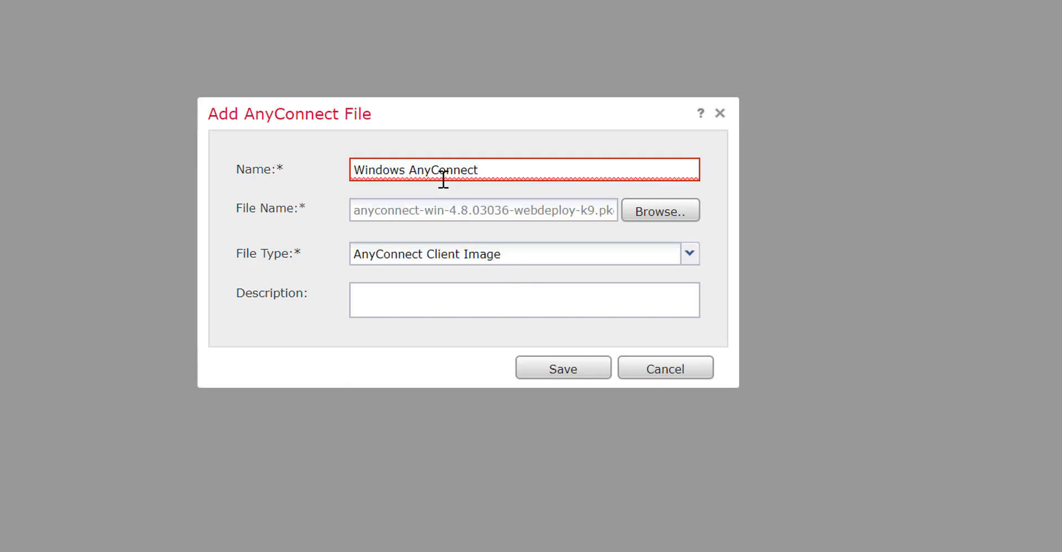
mouse_move(414, 171)
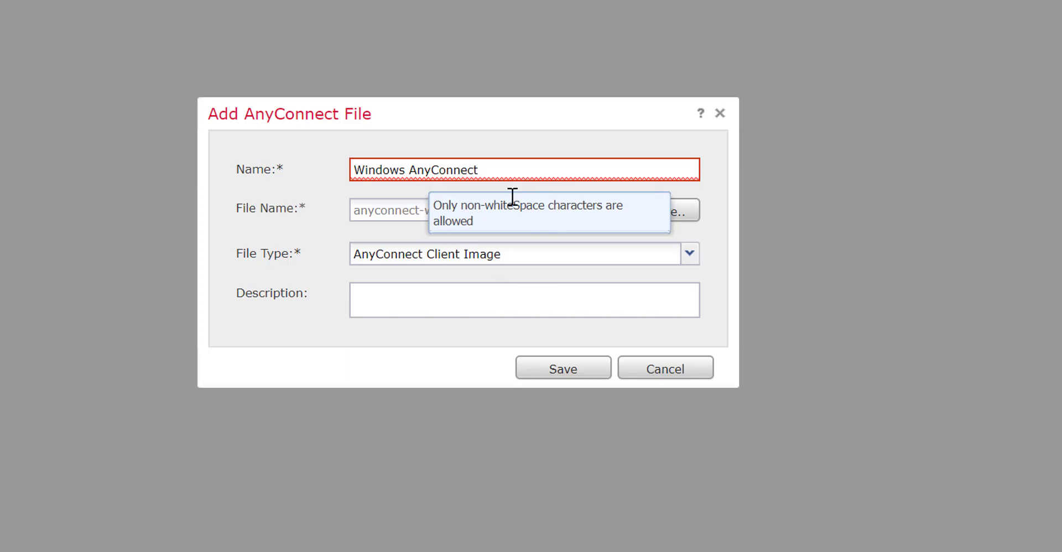
left_click(413, 172)
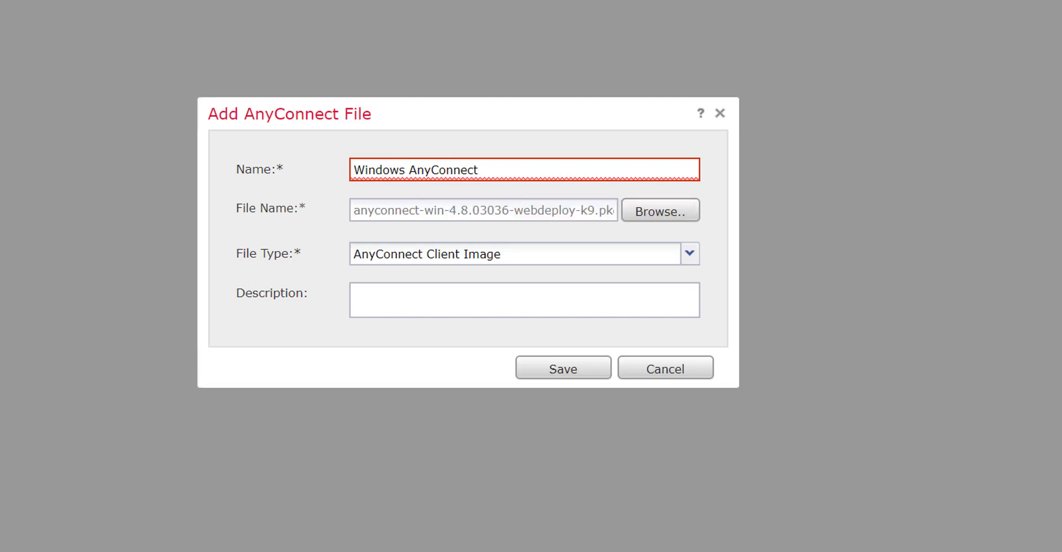
key("BackSpace")
type("-")
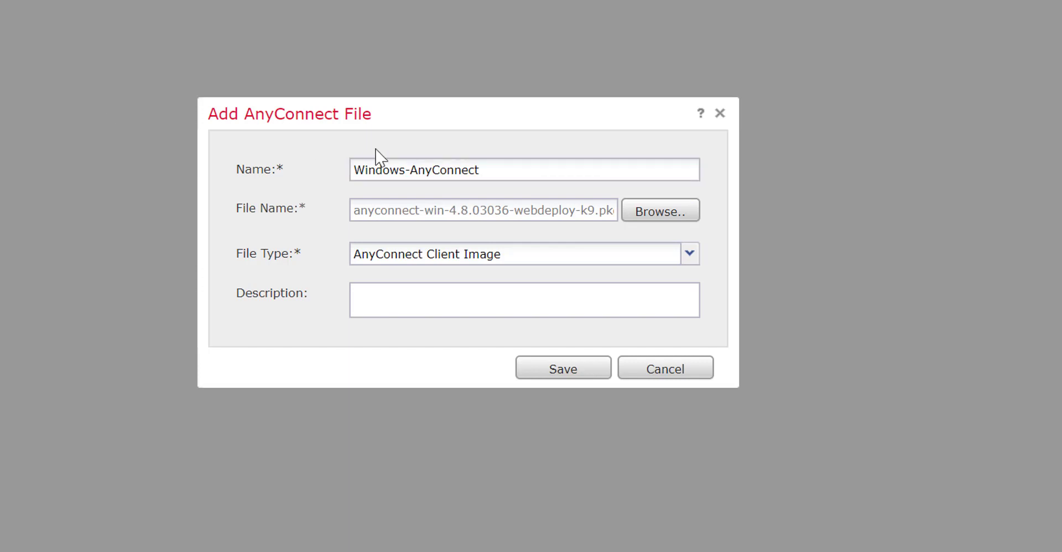
left_click(546, 368)
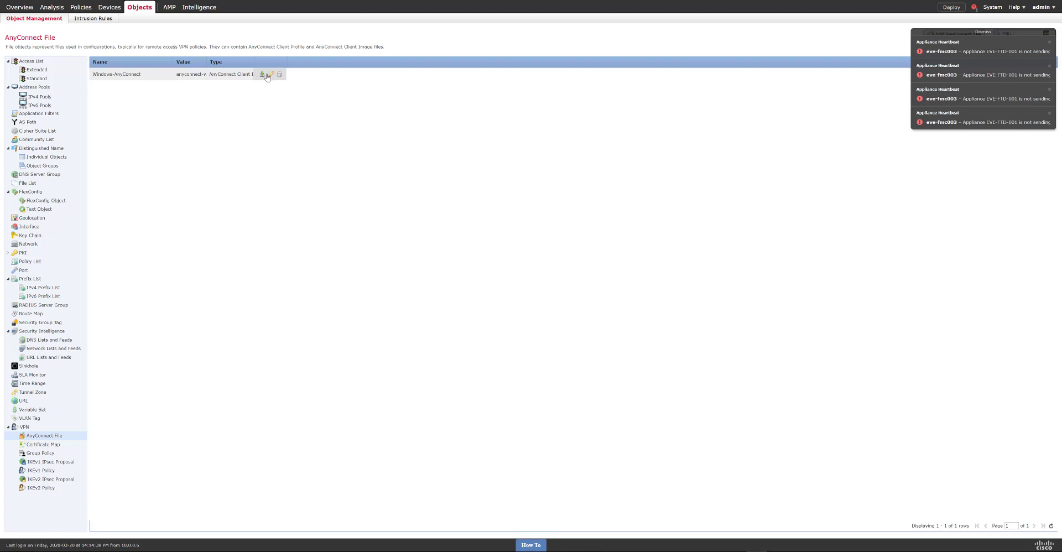
- Dismiss the heartbeat notifications and go to Devices > VPN > Remote Access
left_click(970, 36)
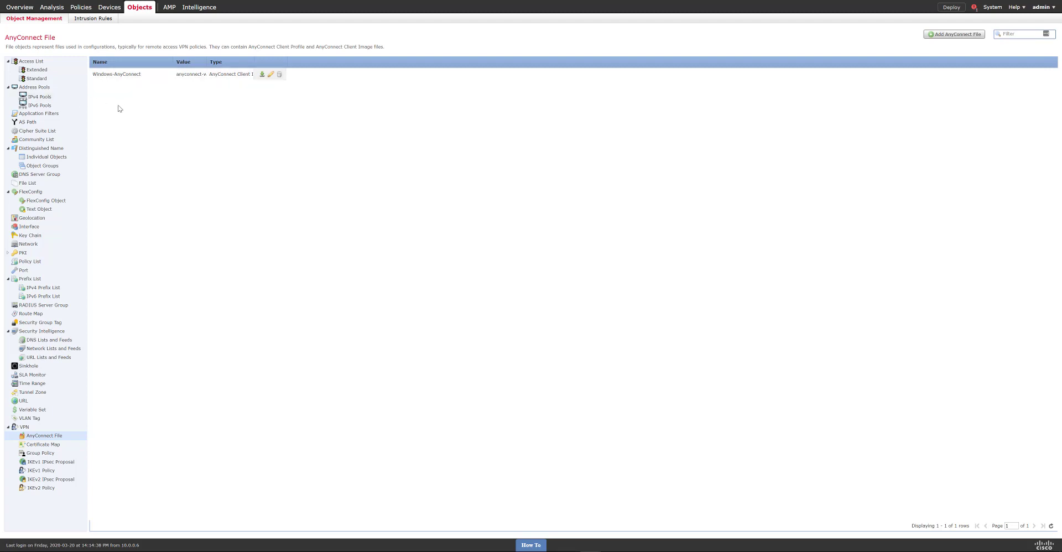
mouse_move(111, 10)
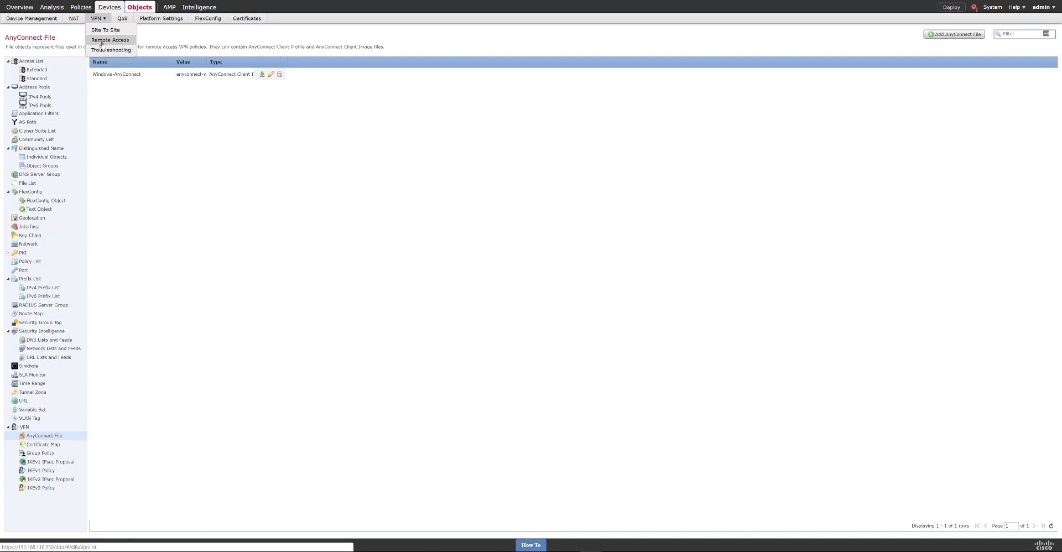
left_click(102, 41)
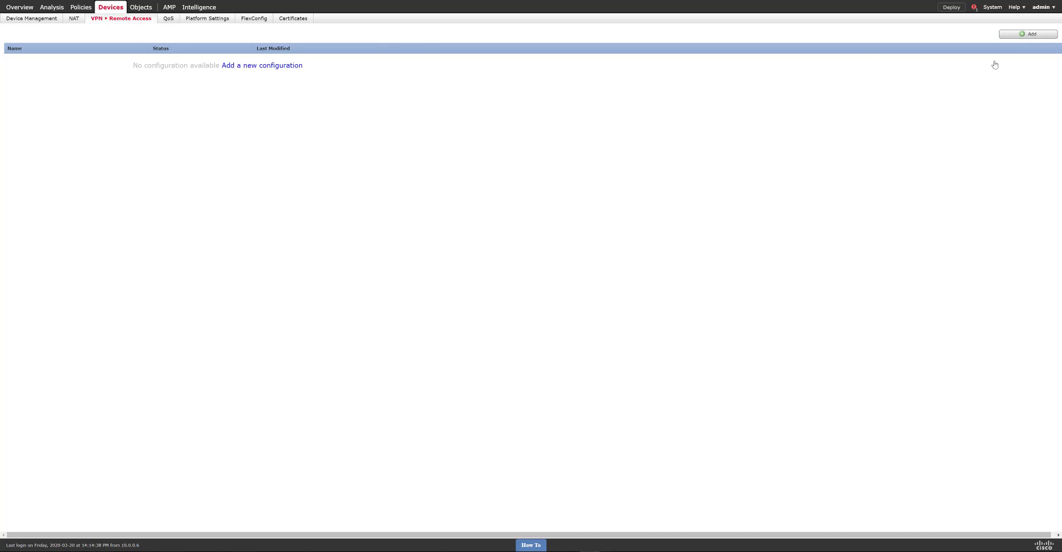
- Create remote access VPN policy RA-VPN using SSL only, with FTD2 as the targeted device
left_click(1014, 35)
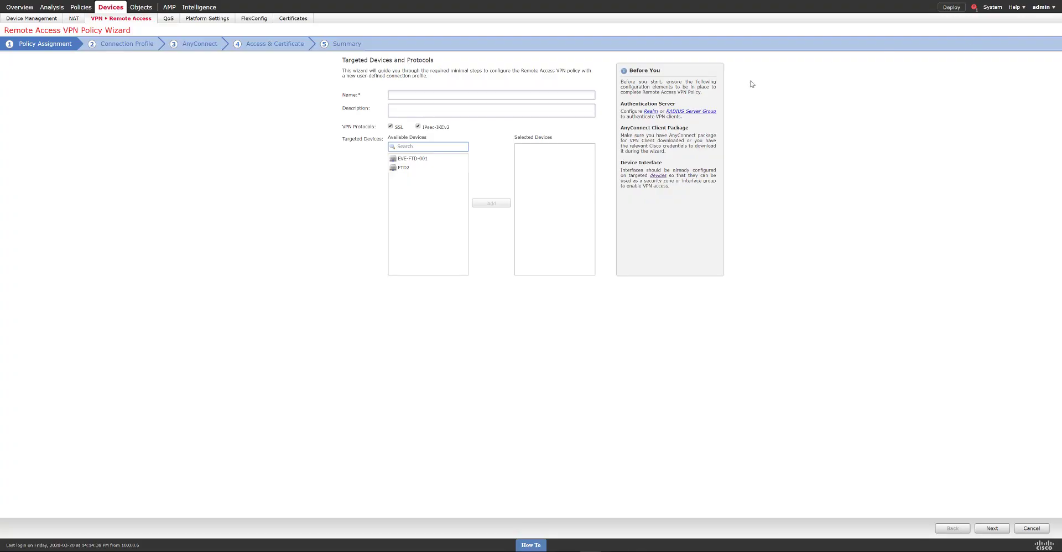
left_click(360, 111)
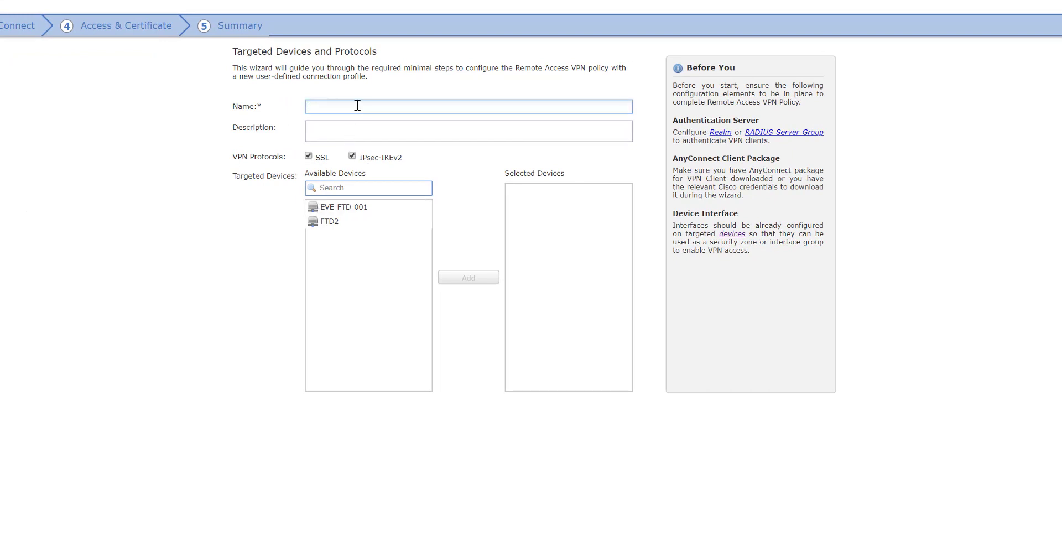
type("RA-VPN")
left_click(353, 156)
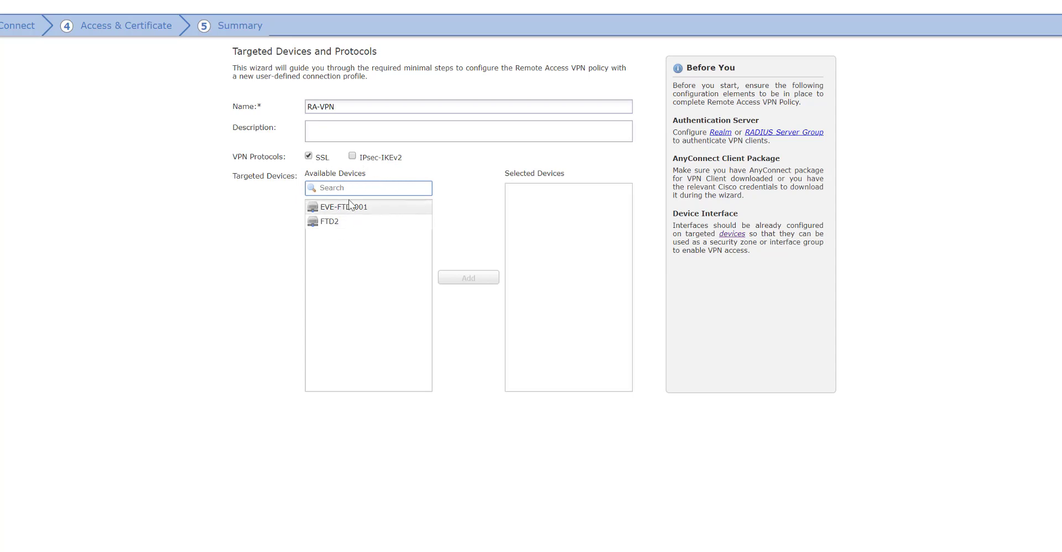
left_click(338, 221)
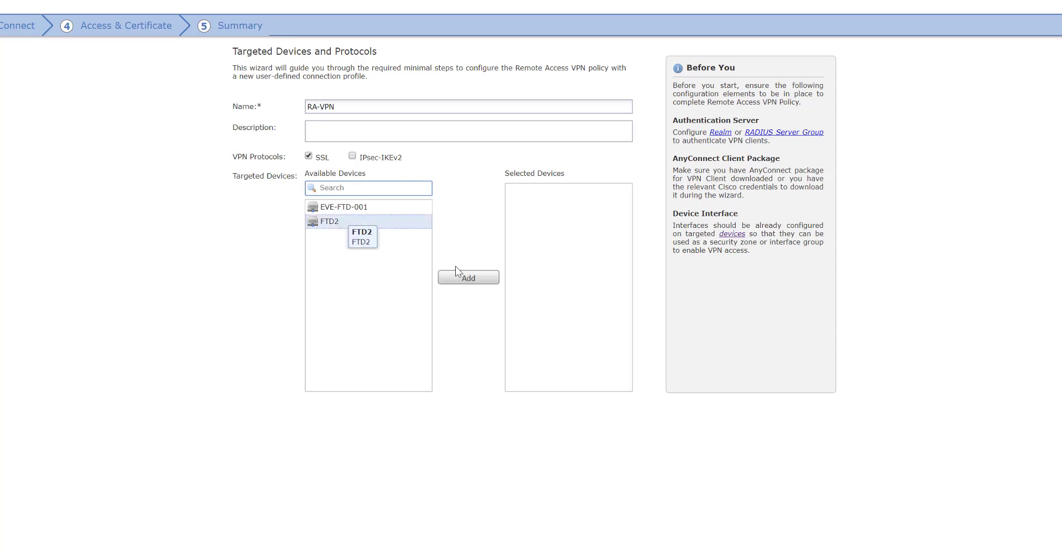
left_click(465, 277)
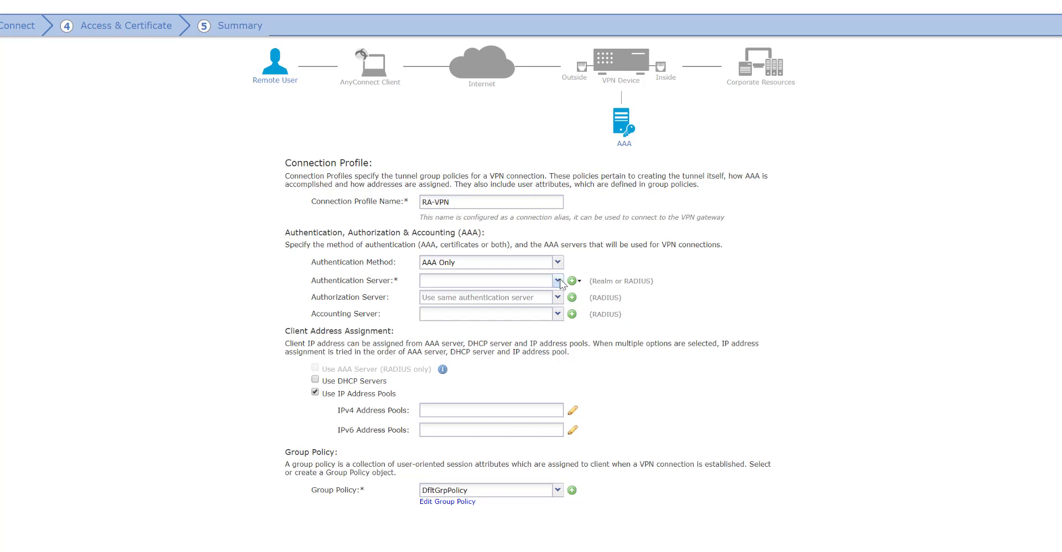
- Use ISE-2.6 as the authentication, authorization and accounting server for the connection profile
left_click(557, 281)
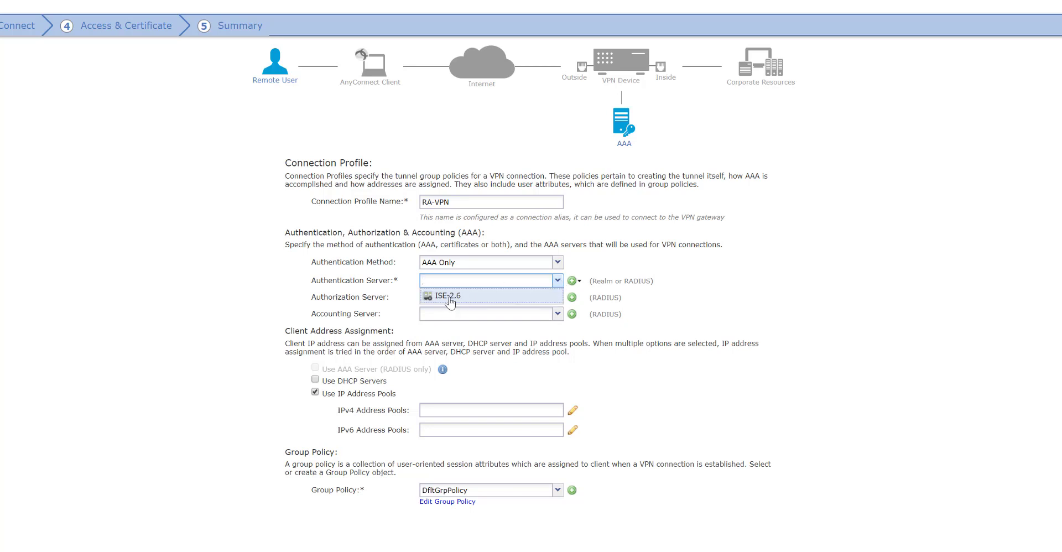
left_click(449, 297)
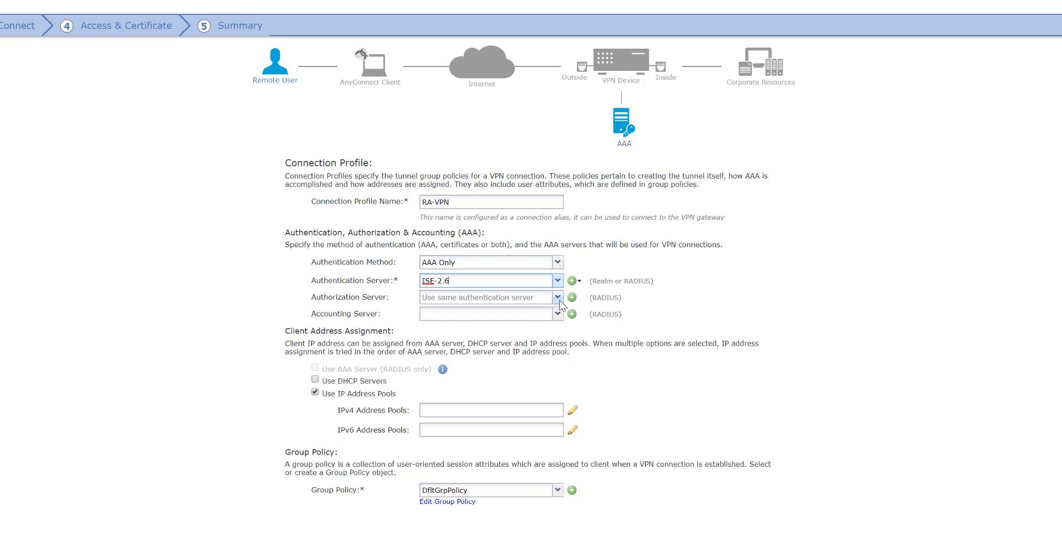
left_click(559, 299)
left_click(483, 313)
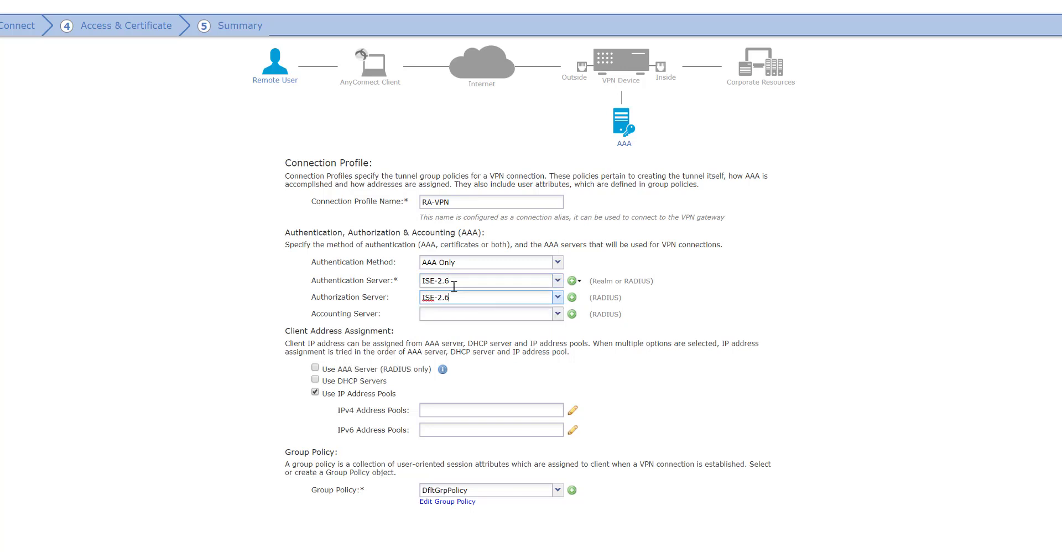
left_click(558, 314)
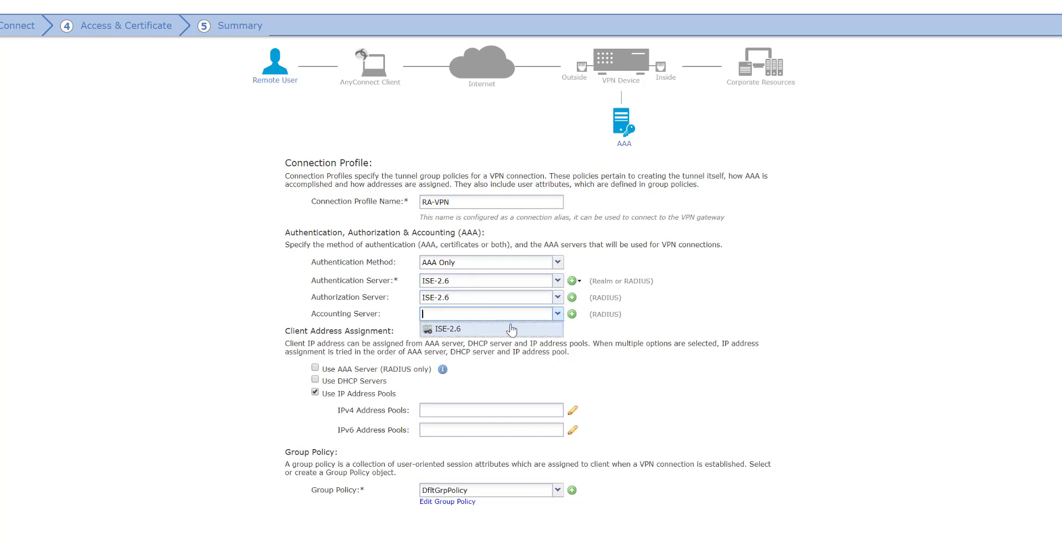
left_click(484, 335)
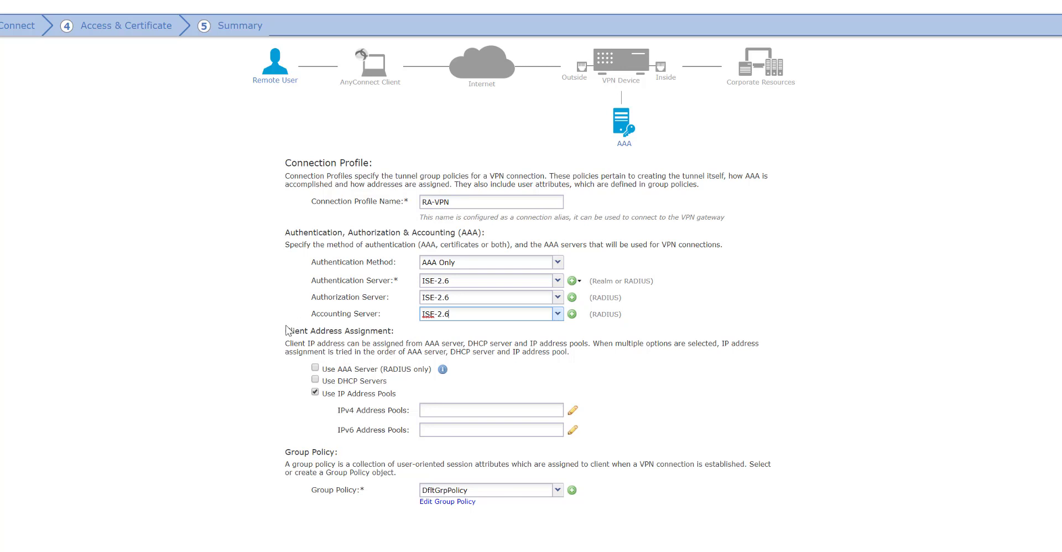
- Assign VPN-Pool as the connection profile's IPv4 address pool
left_click(523, 427)
left_click(573, 411)
left_click(404, 341)
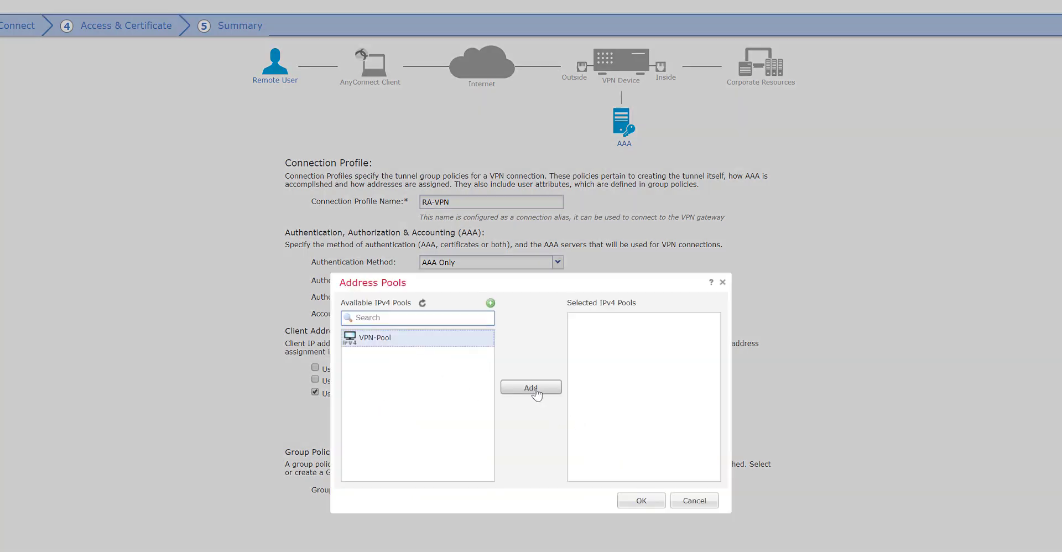
left_click(534, 390)
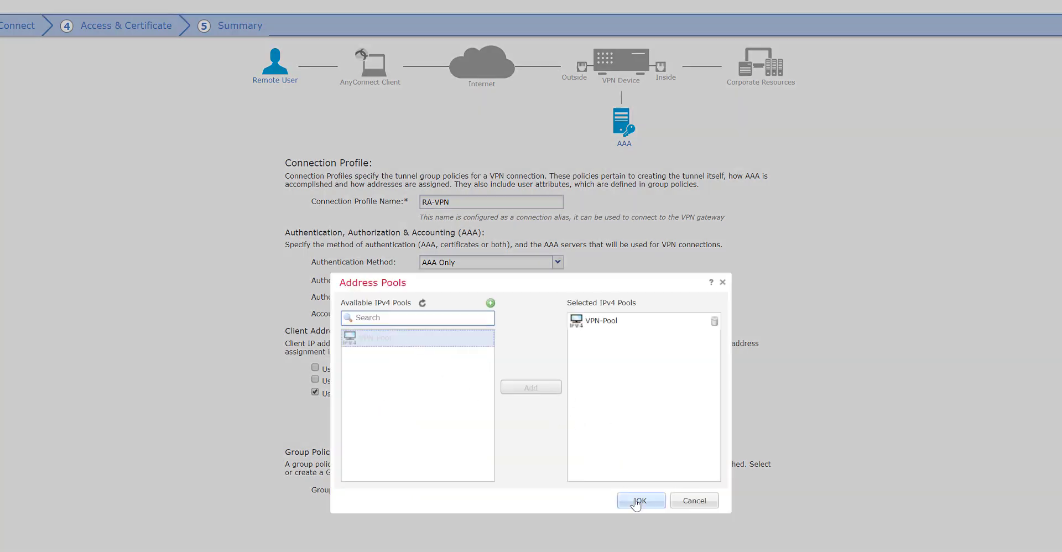
left_click(637, 501)
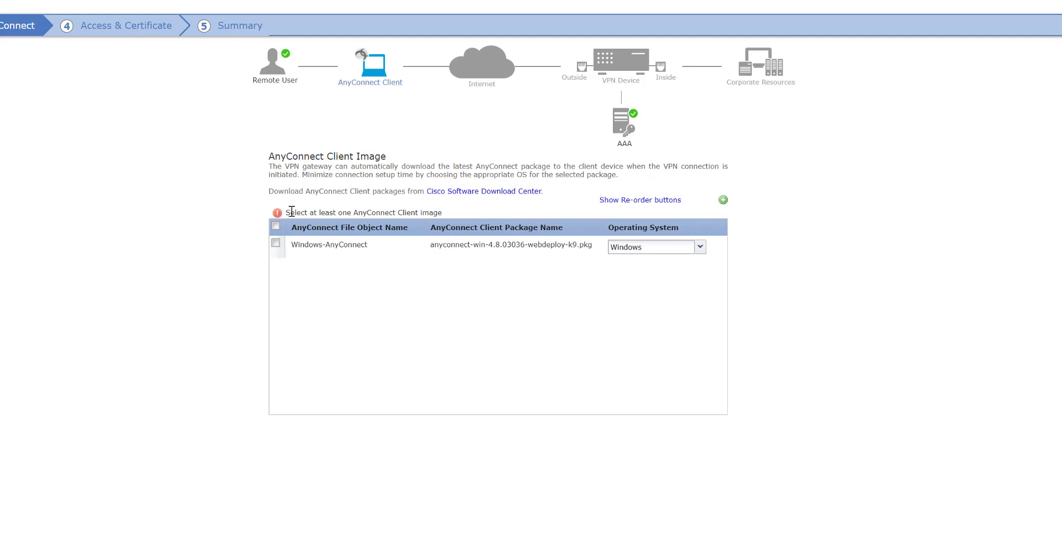
- Select the Windows-AnyConnect image for Windows and continue to the Access & Certificate step
left_click_drag(291, 212, 433, 218)
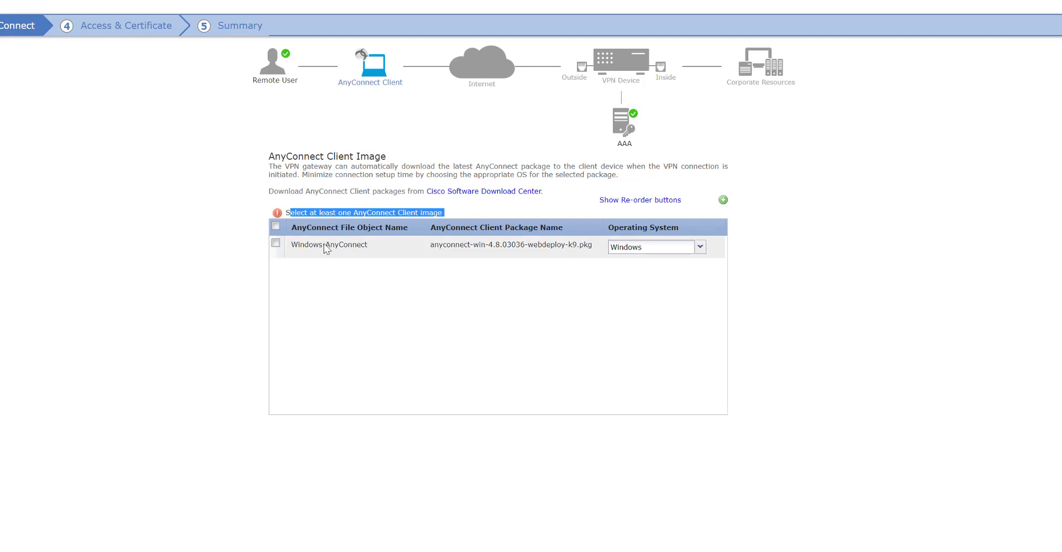
left_click(369, 280)
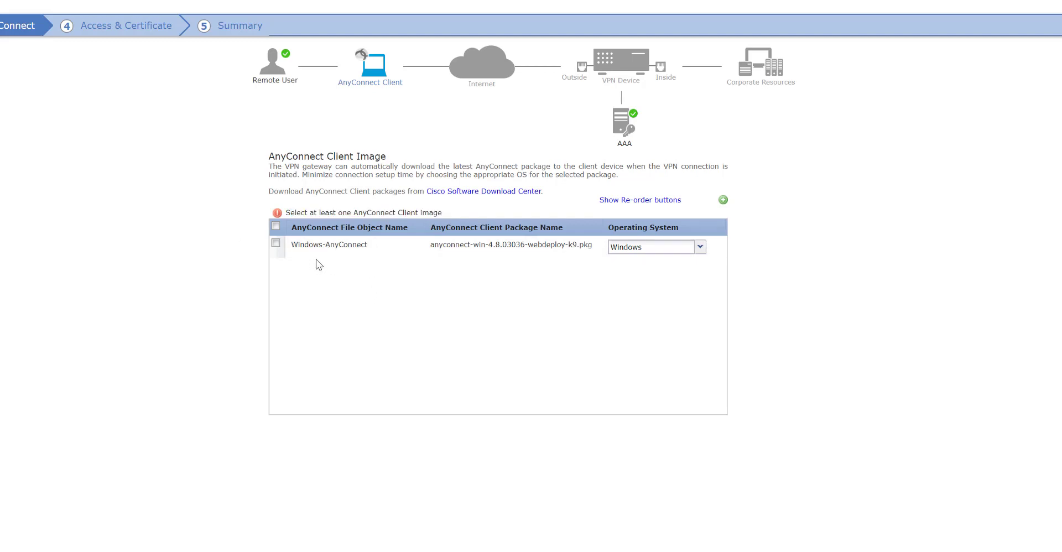
left_click(275, 243)
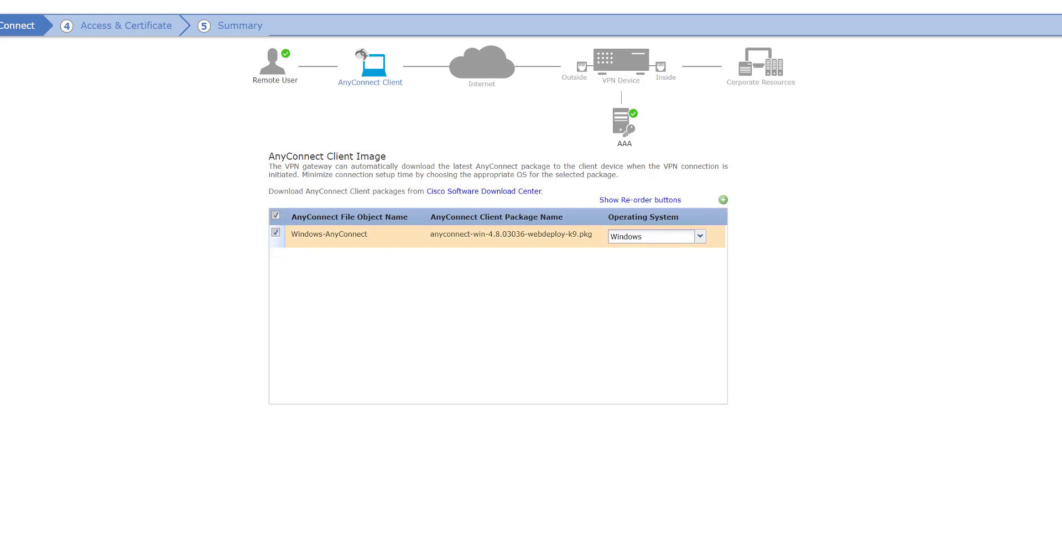
left_click(1058, 548)
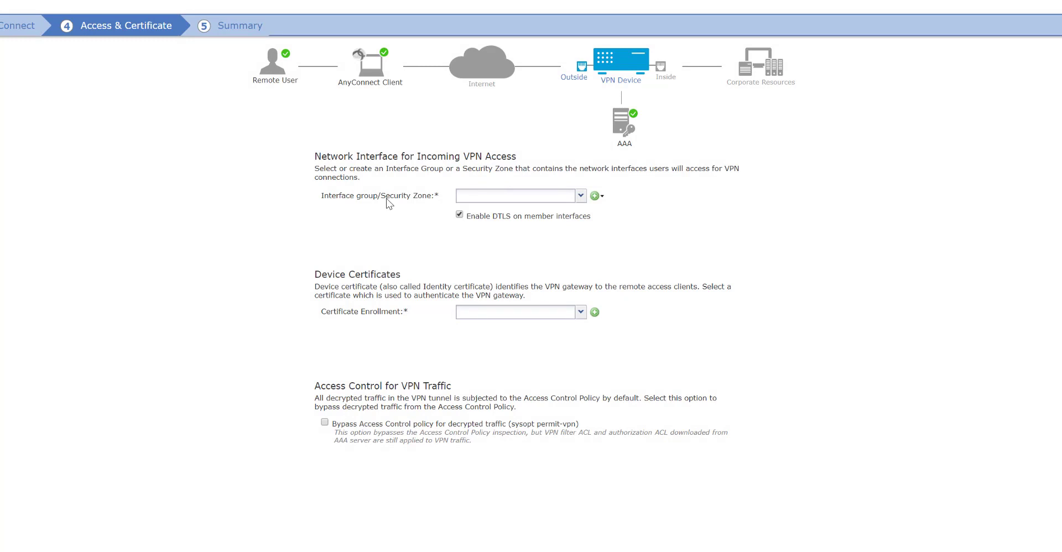
- Set OUTSIDE-SZ as the VPN access zone and start a new certificate enrollment
left_click(580, 197)
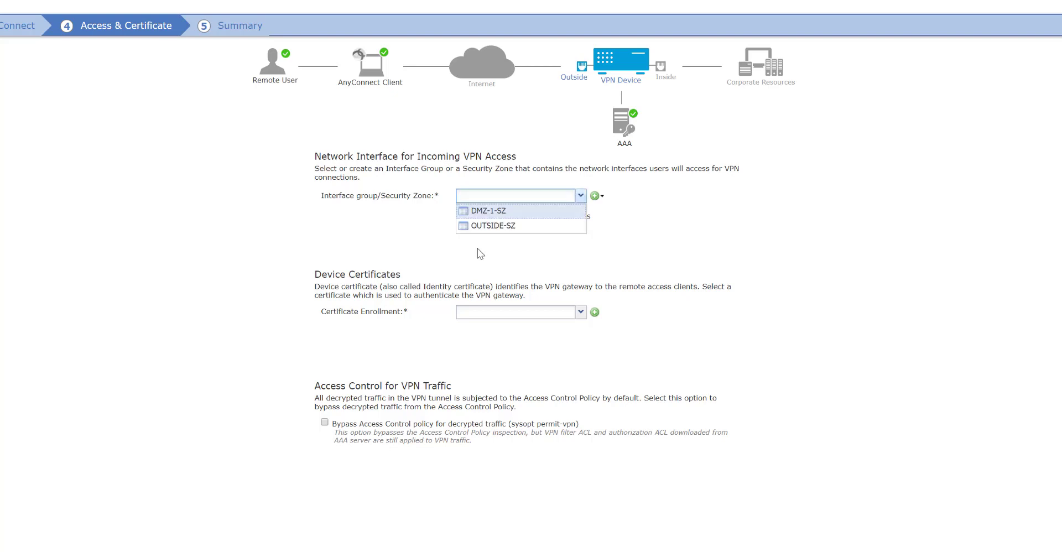
left_click(482, 227)
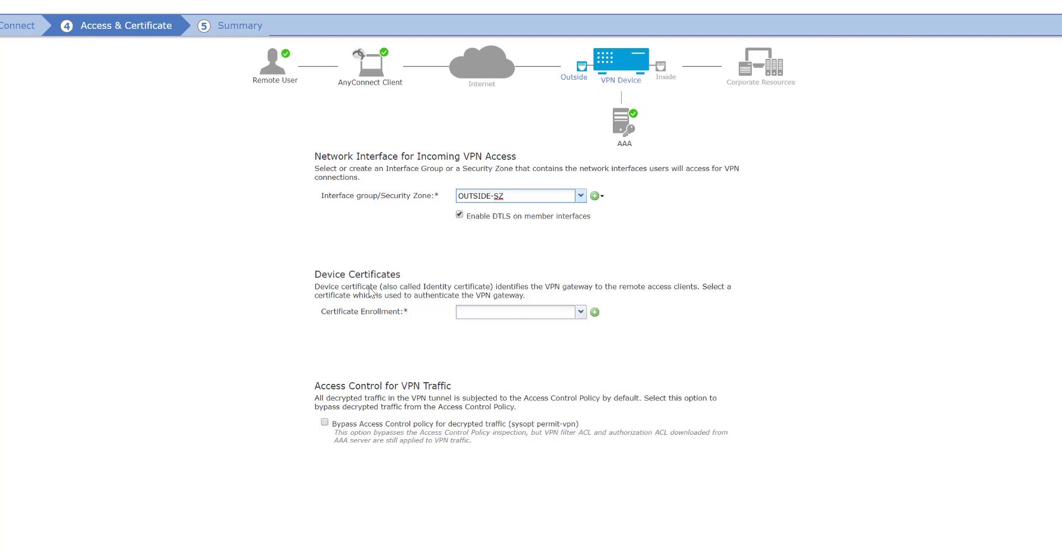
left_click(582, 313)
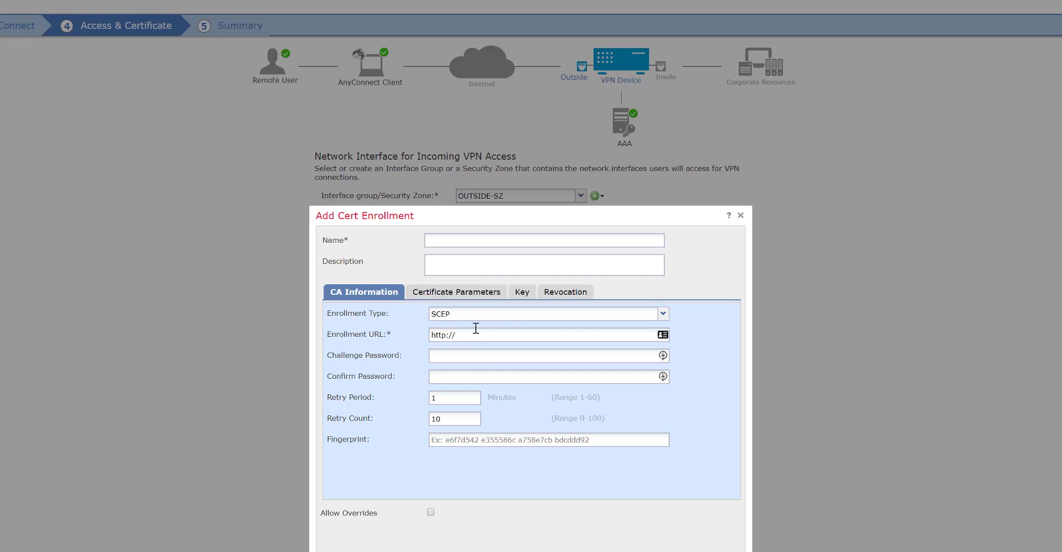
- Make the enrollment a self-signed certificate named RA-SS-CERT
left_click(459, 293)
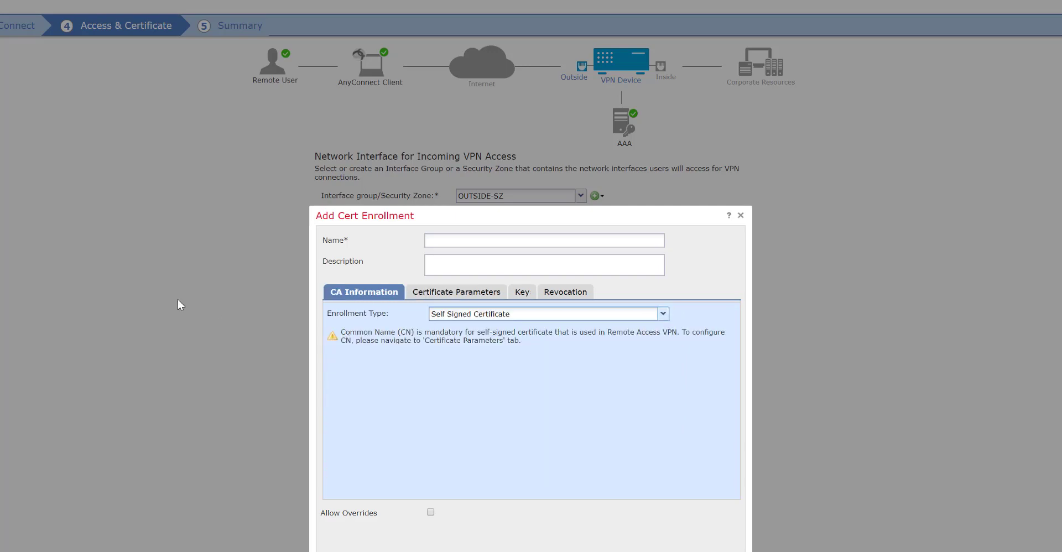
left_click(484, 235)
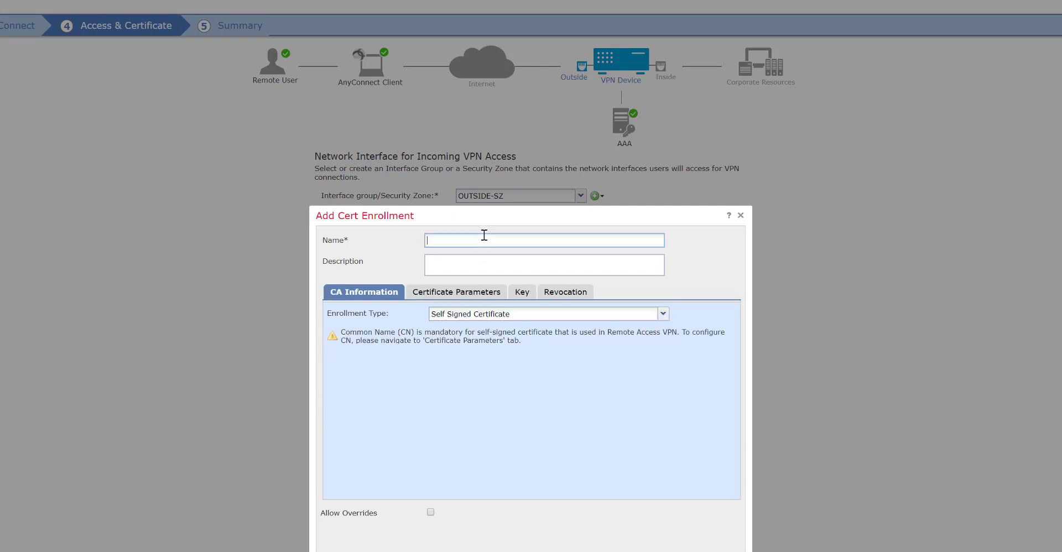
type("RA-SS-CERT")
- Enter common name ra-vpn-cert in the certificate parameters and save the enrollment
left_click(442, 299)
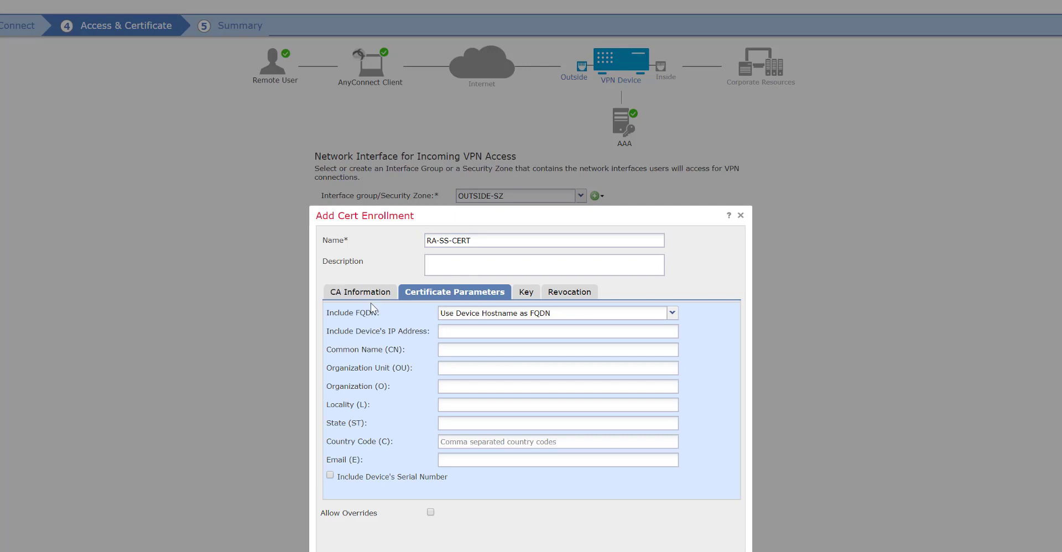
left_click(525, 293)
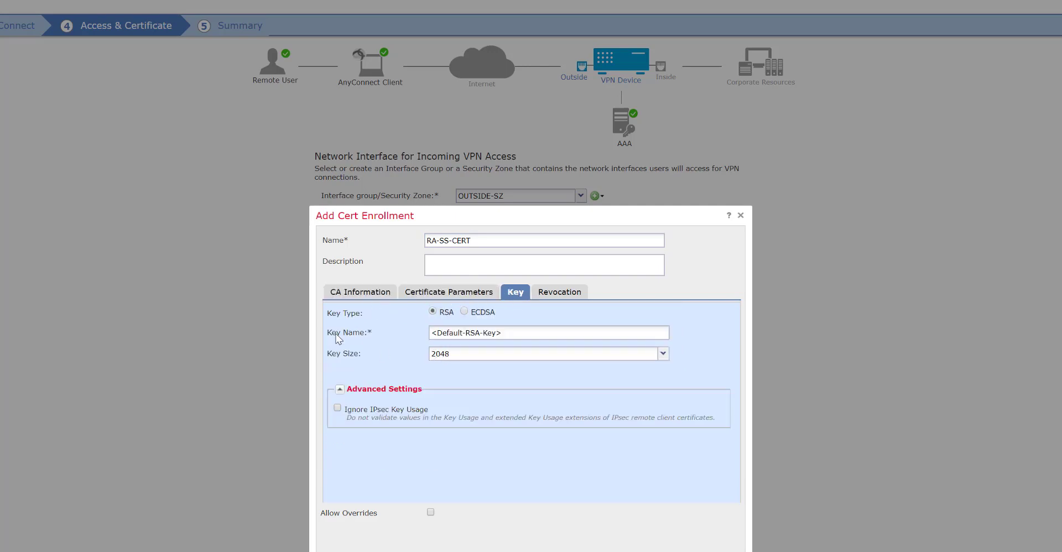
left_click(545, 293)
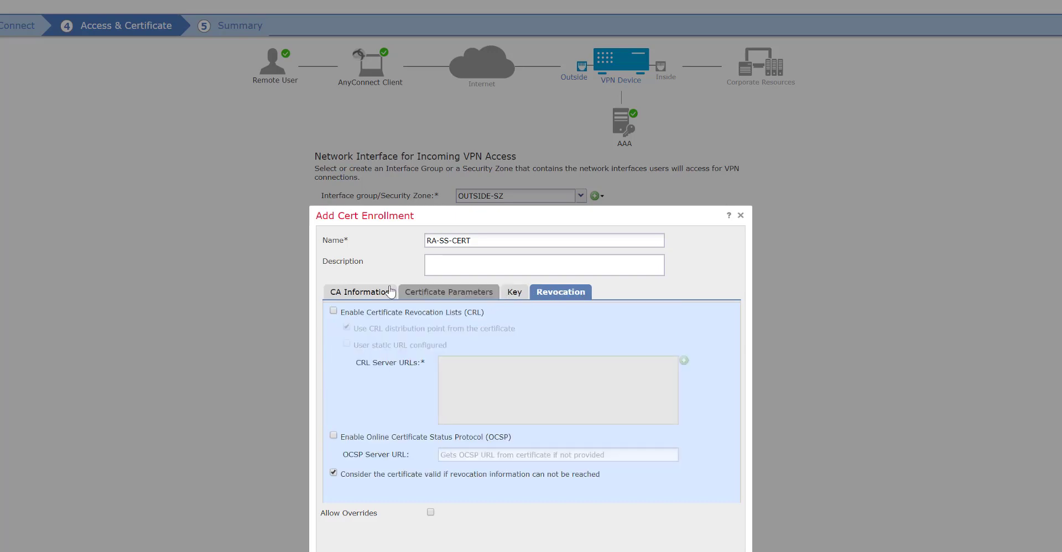
left_click(391, 292)
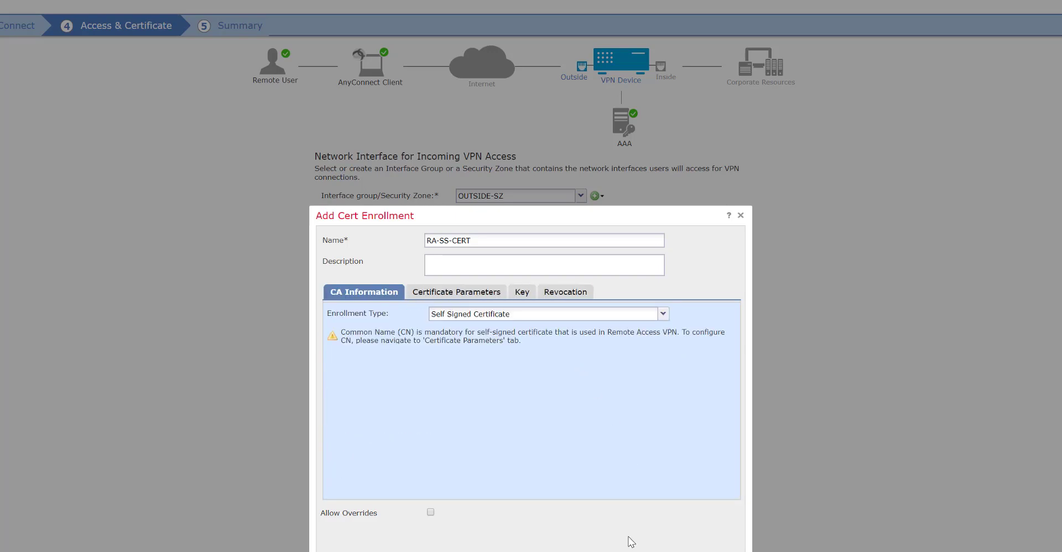
left_click(454, 292)
left_click(476, 349)
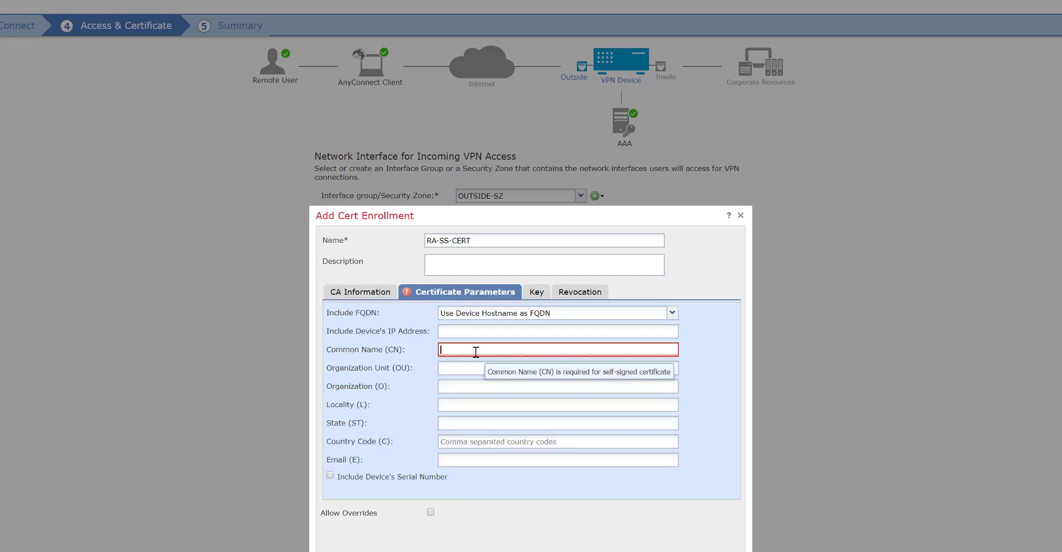
type("ra-vop")
key("BackSpace")
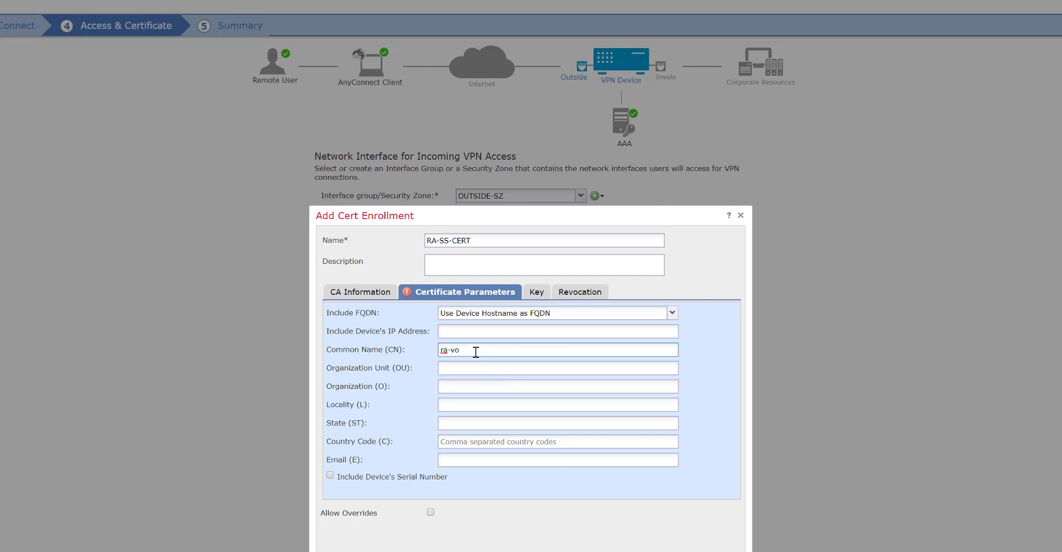
type("pn-cert")
left_click(655, 551)
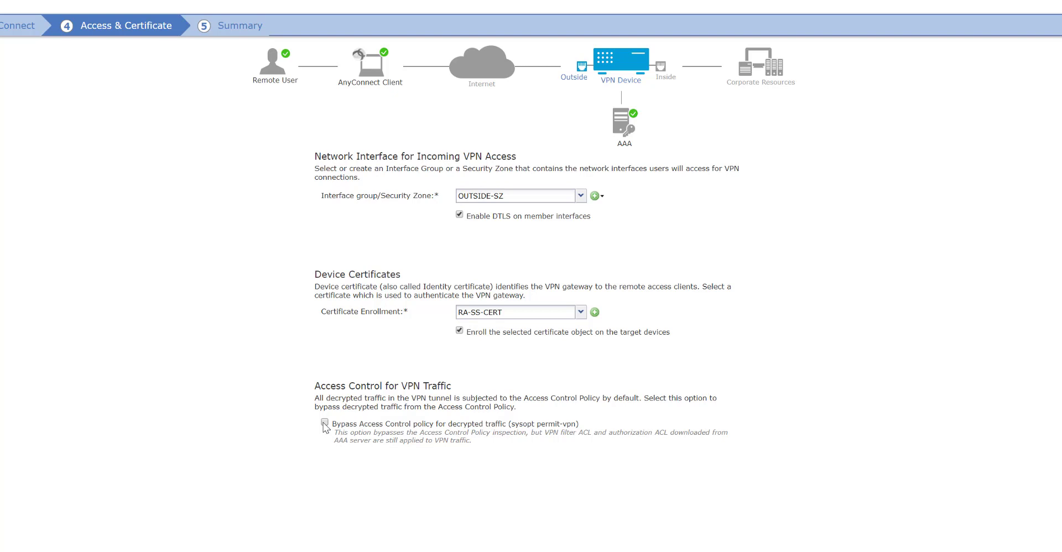
- Enable Bypass Access Control for decrypted VPN traffic, finish the wizard, and edit the RA-VPN profile
left_click(324, 423)
left_click(940, 547)
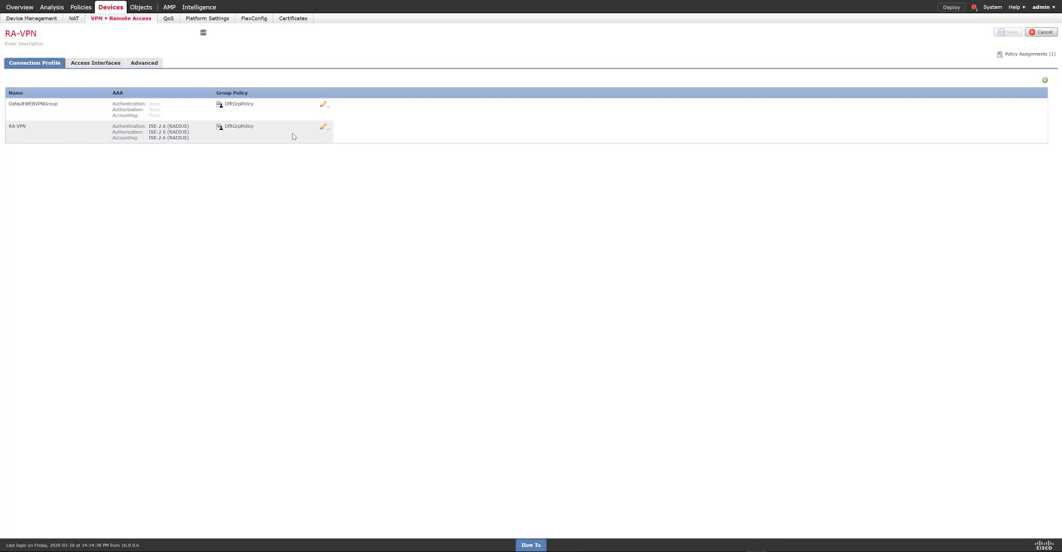
left_click(325, 128)
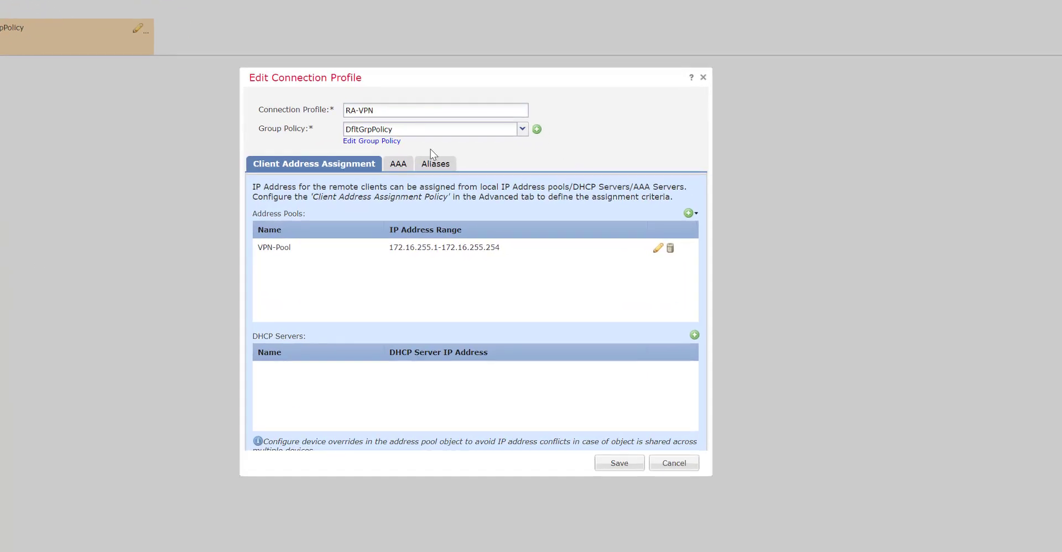
- Edit the group policy, disable IPsec-IKEv2, and assign the VPN-Pool address pool
left_click(389, 142)
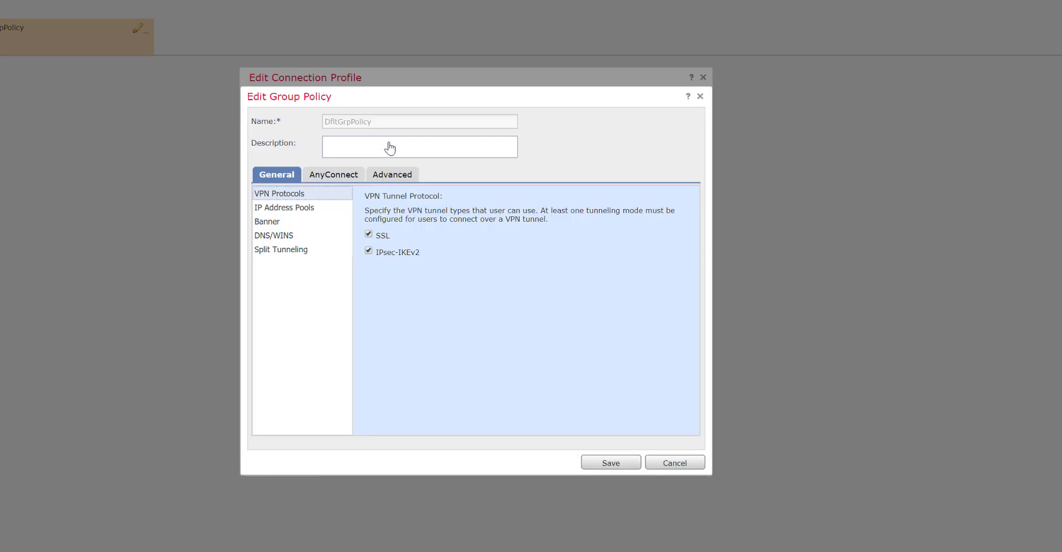
left_click(369, 251)
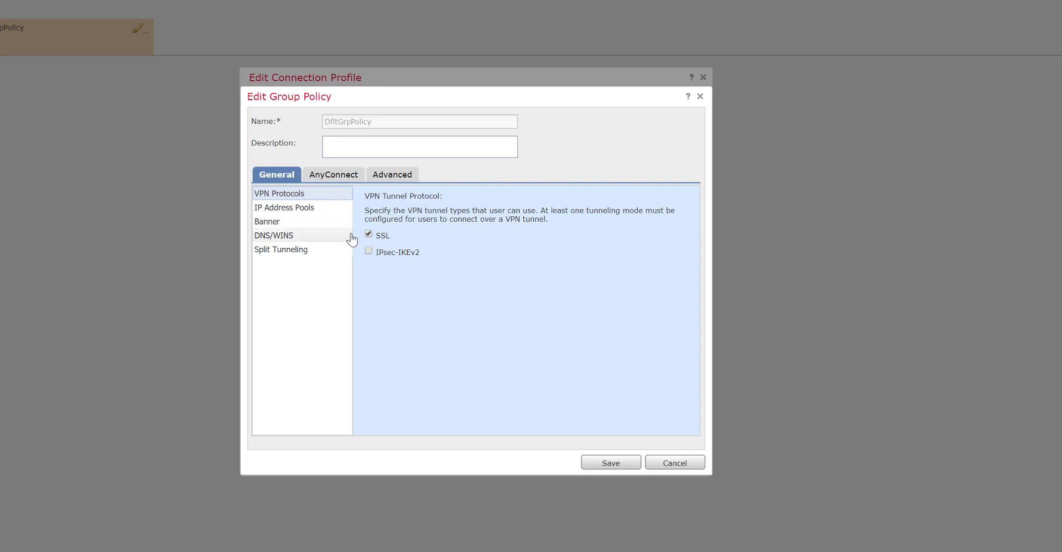
left_click(321, 212)
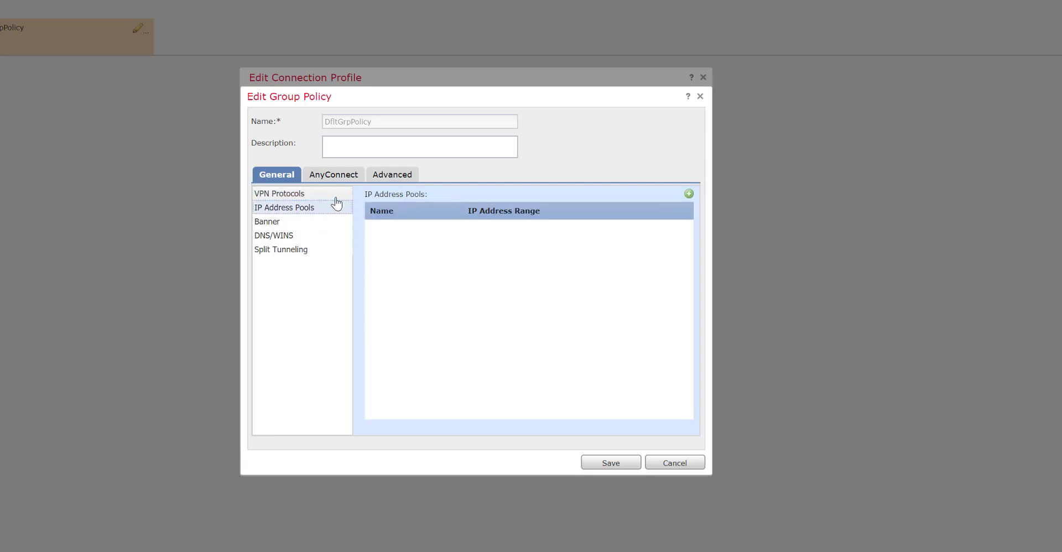
left_click(690, 194)
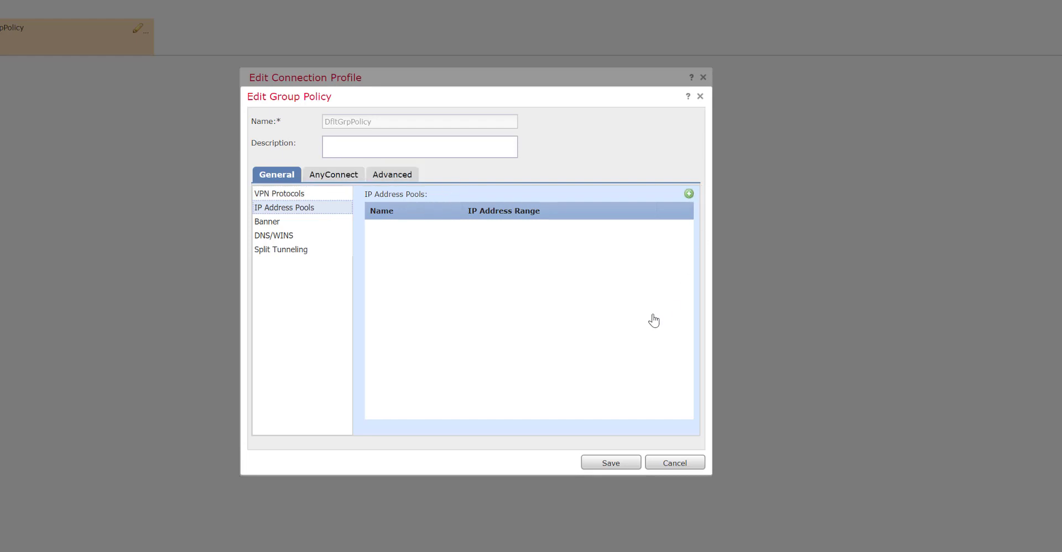
left_click(367, 205)
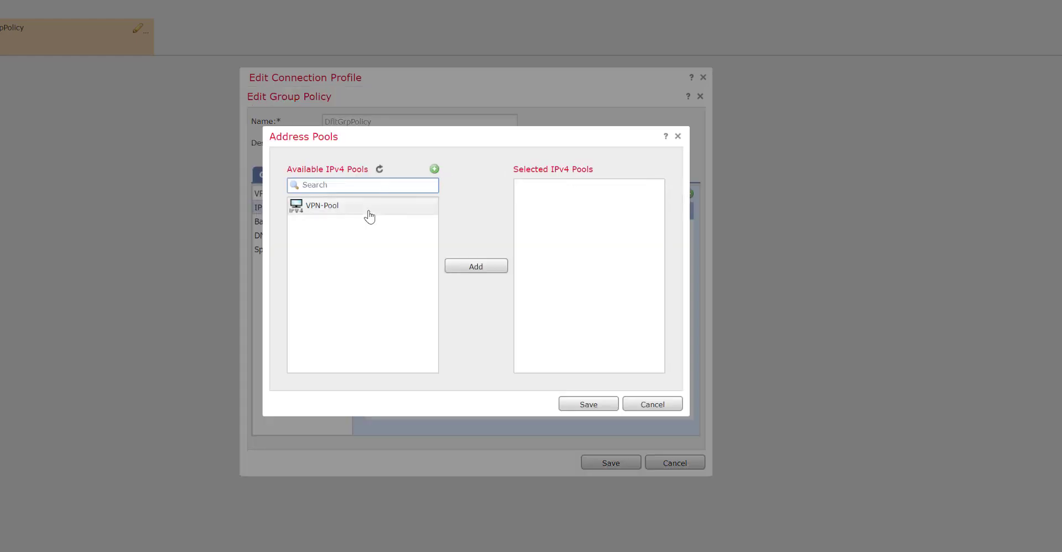
left_click(474, 266)
left_click(572, 405)
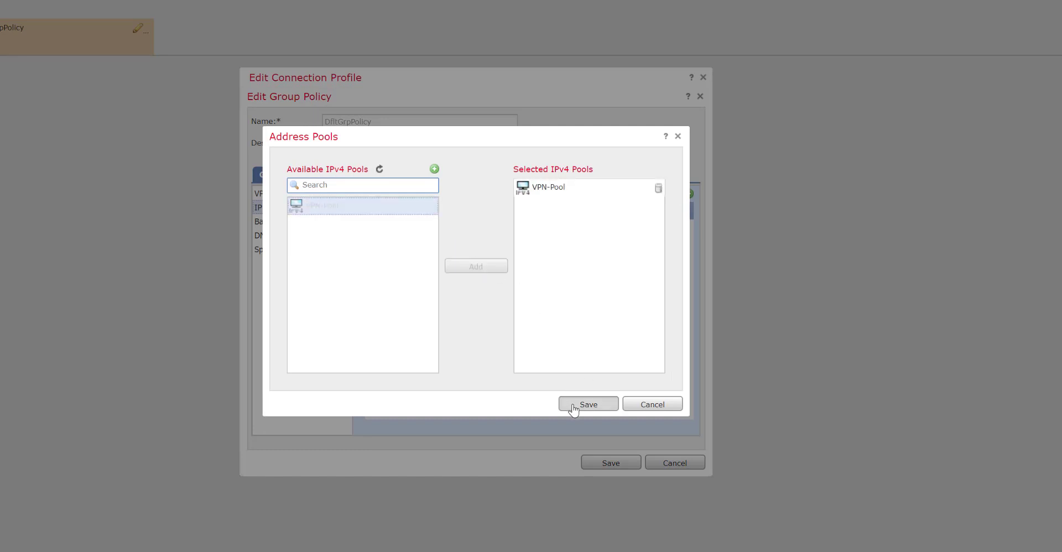
- Set the primary DNS server to a new Google-DNS host object at 8.8.8.8
left_click(299, 223)
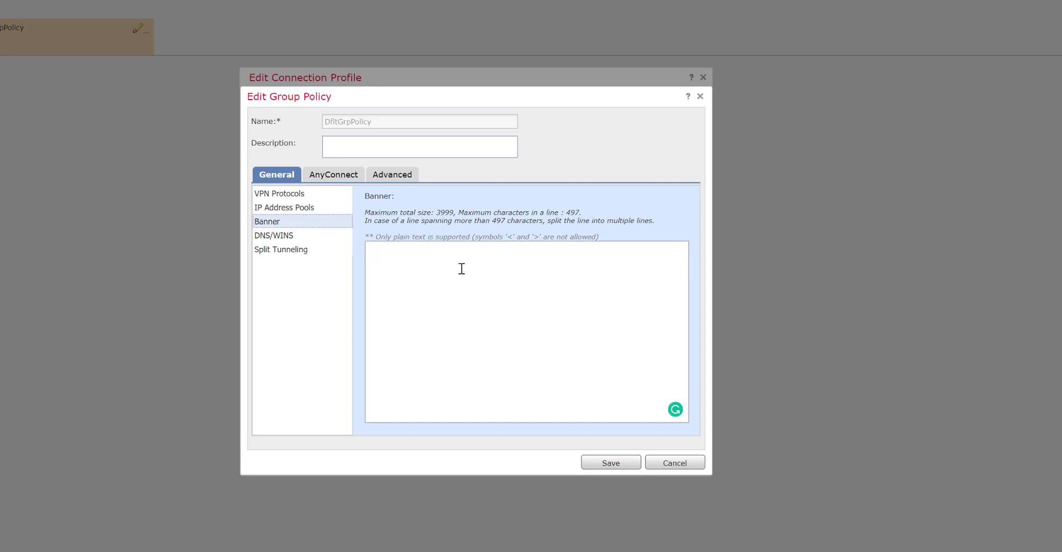
left_click(315, 241)
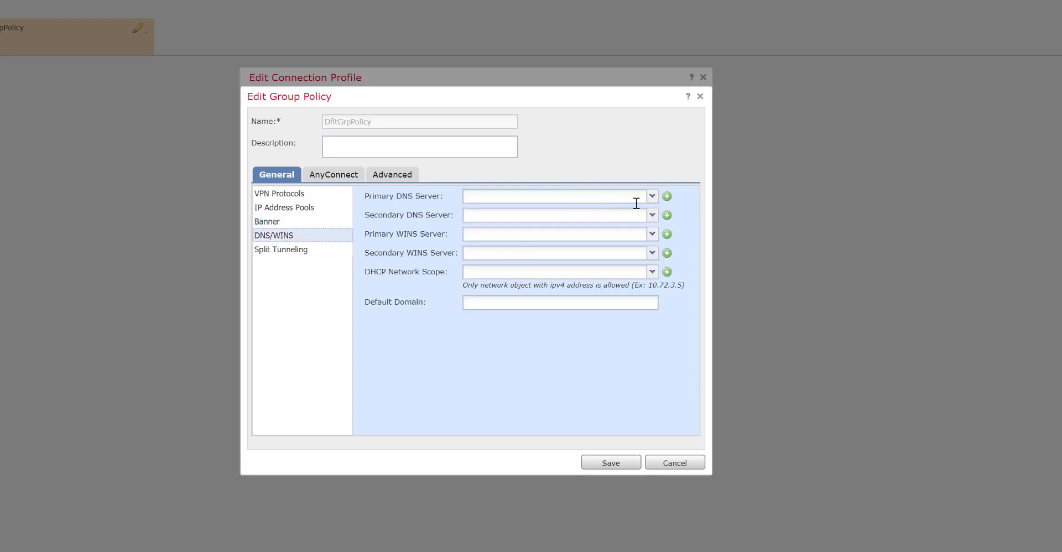
left_click(653, 196)
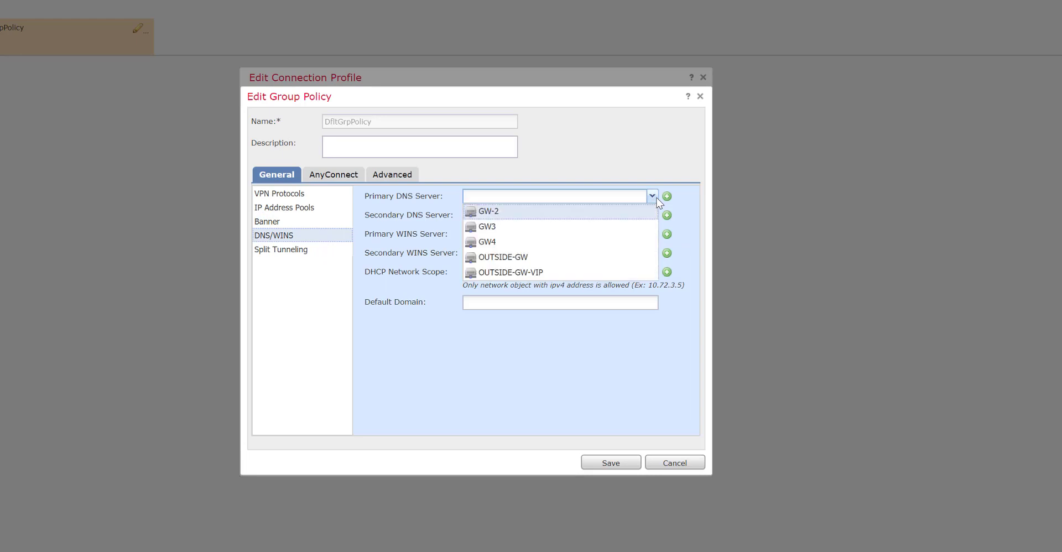
left_click(650, 197)
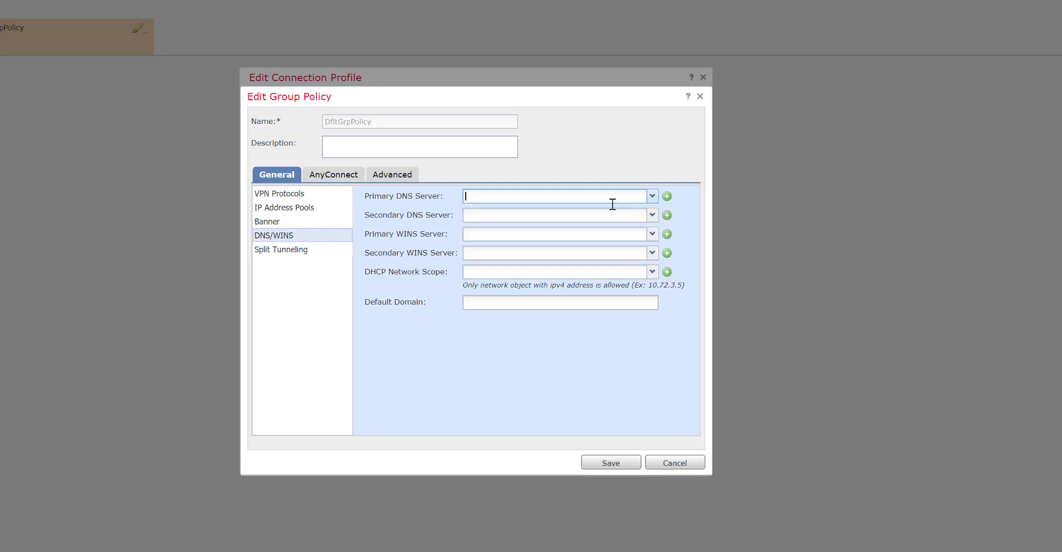
left_click(666, 197)
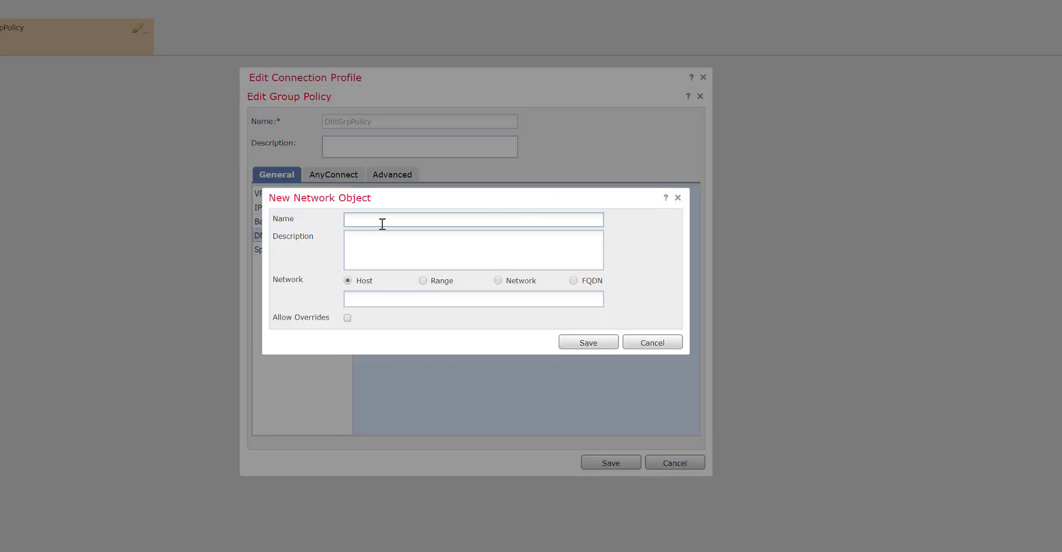
type("Google-DNS")
left_click(388, 304)
type("8.8.8.8")
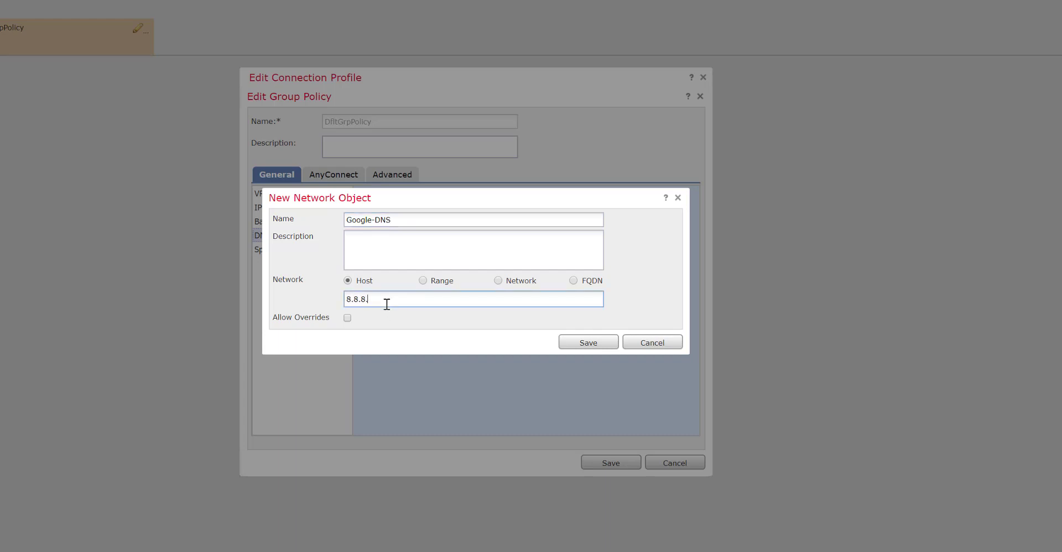
left_click(593, 348)
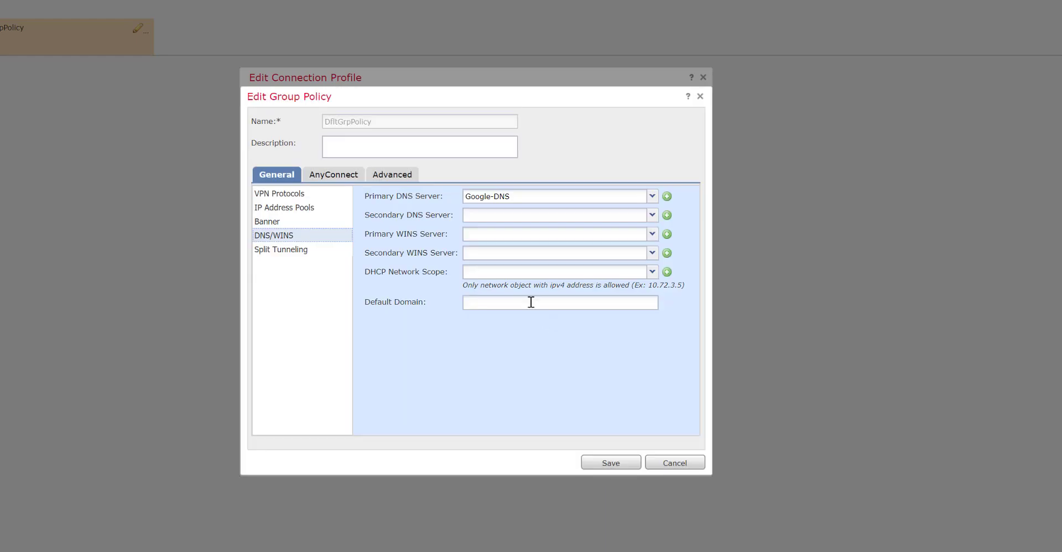
left_click(299, 251)
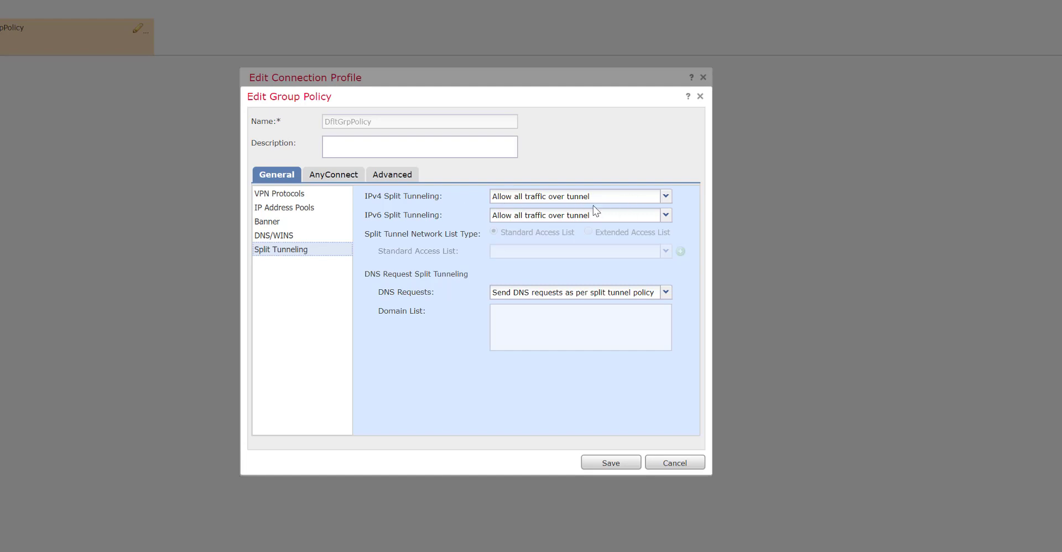
- Set IPv4 split tunneling to 'Tunnel networks specified below' with a standard access list
left_click(666, 196)
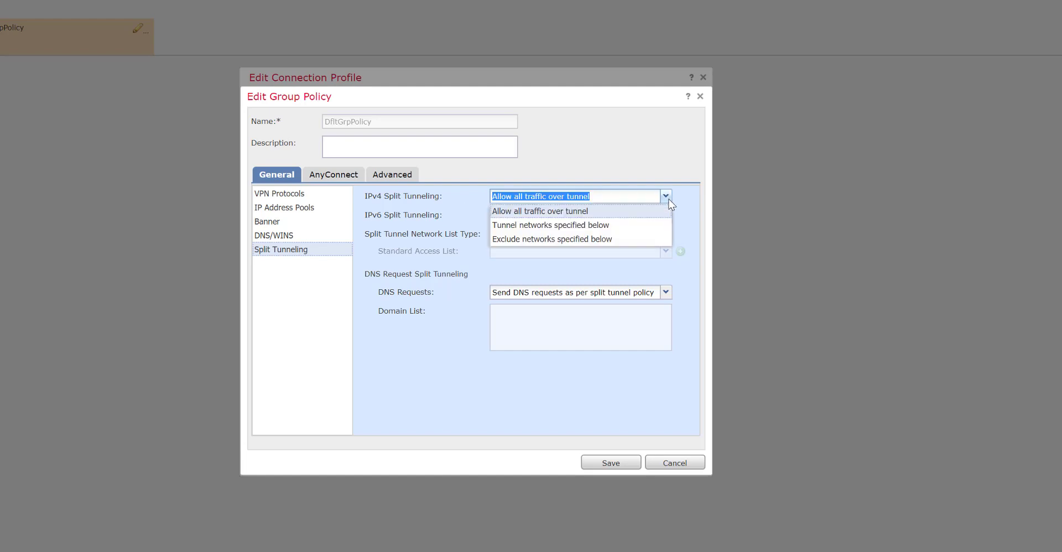
left_click(595, 226)
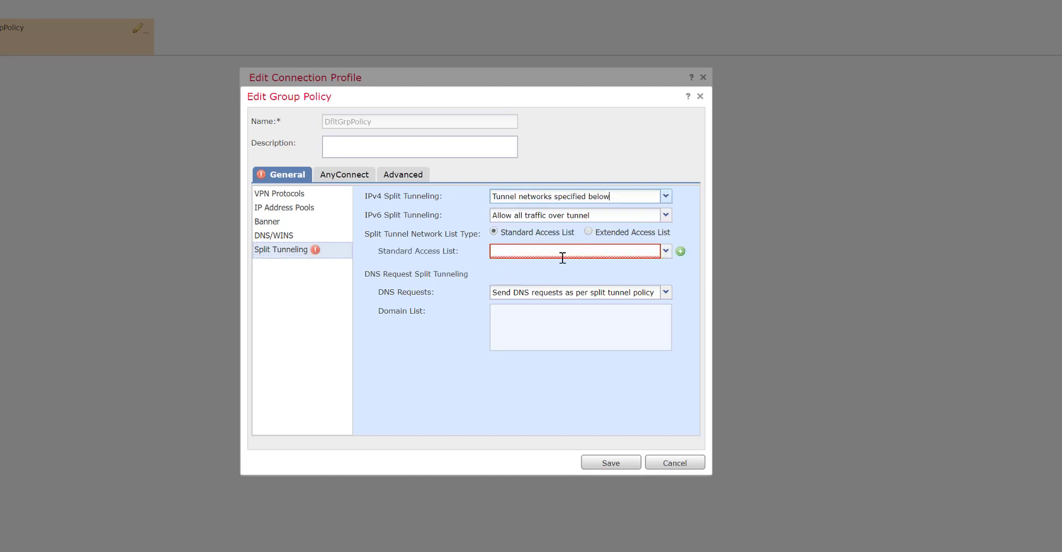
left_click(664, 197)
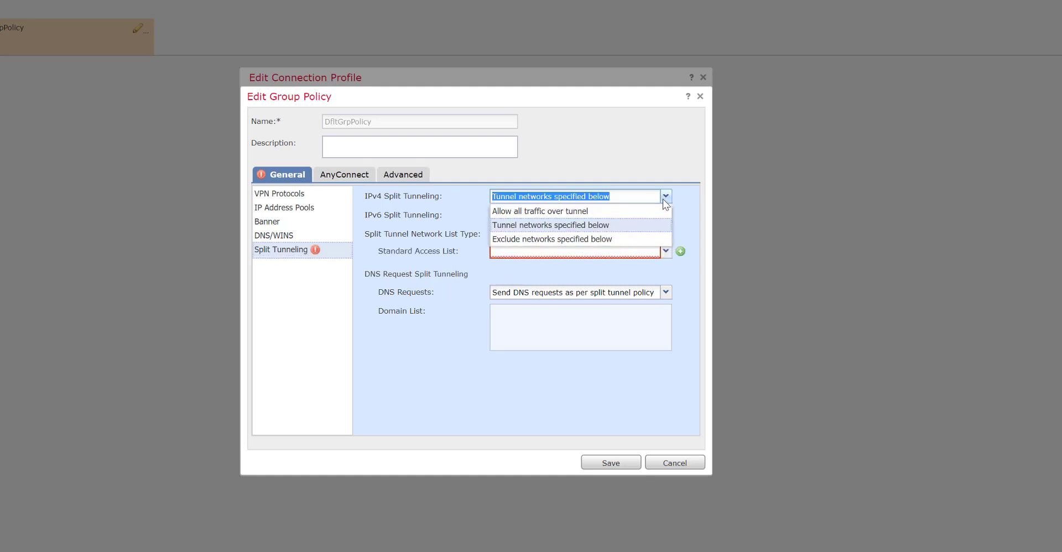
left_click(663, 198)
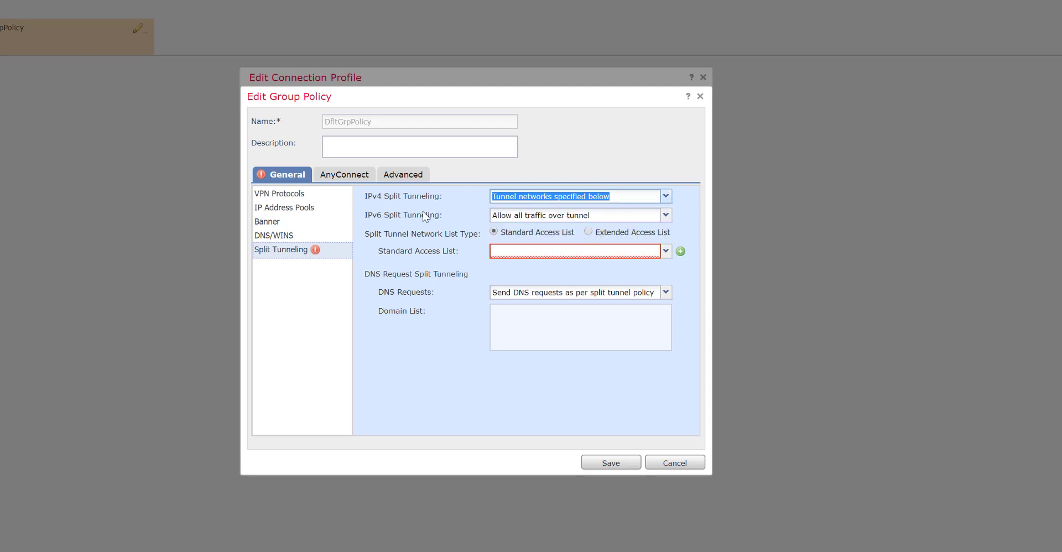
left_click(666, 252)
- Create standard access list Split-tunnel with an Allow entry for 192.168.200.0_24 and save it
left_click(681, 252)
left_click(682, 252)
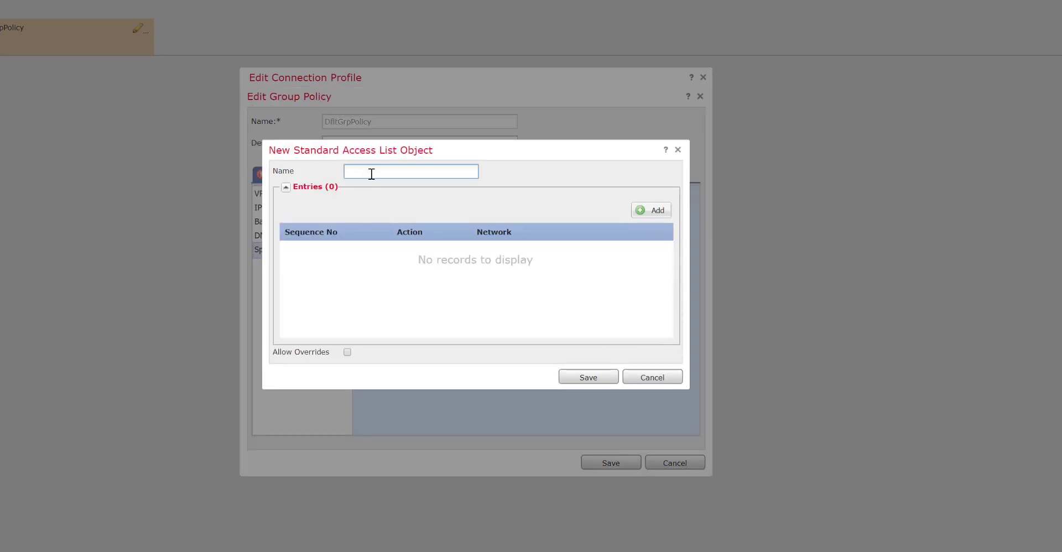
type("Split-tunnel")
left_click(647, 210)
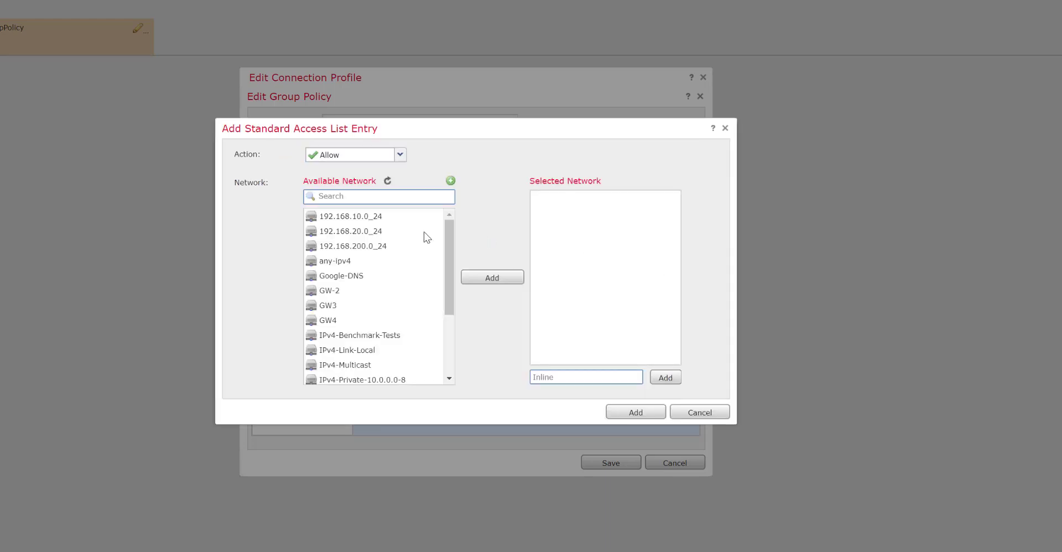
left_click(353, 247)
left_click(493, 282)
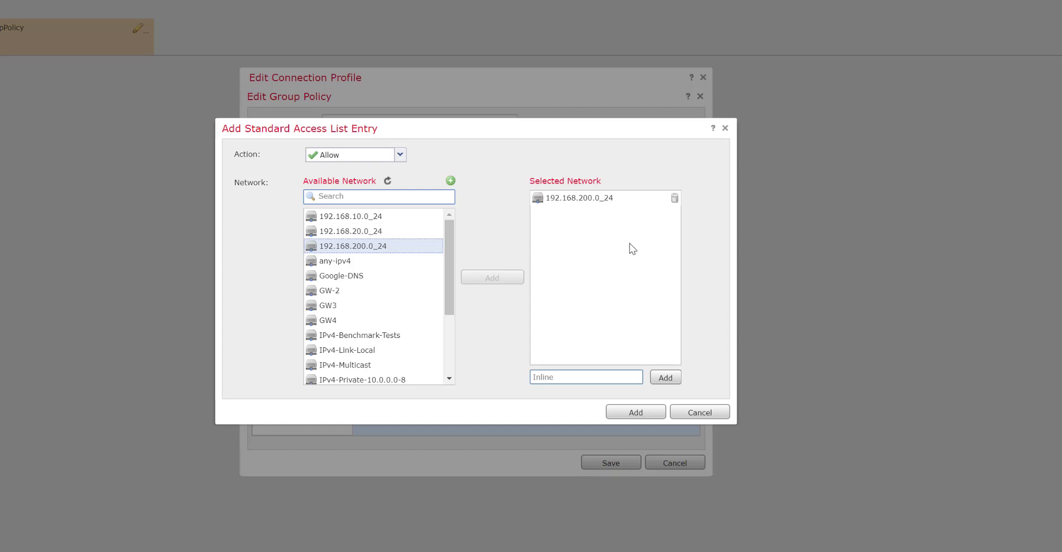
left_click(631, 412)
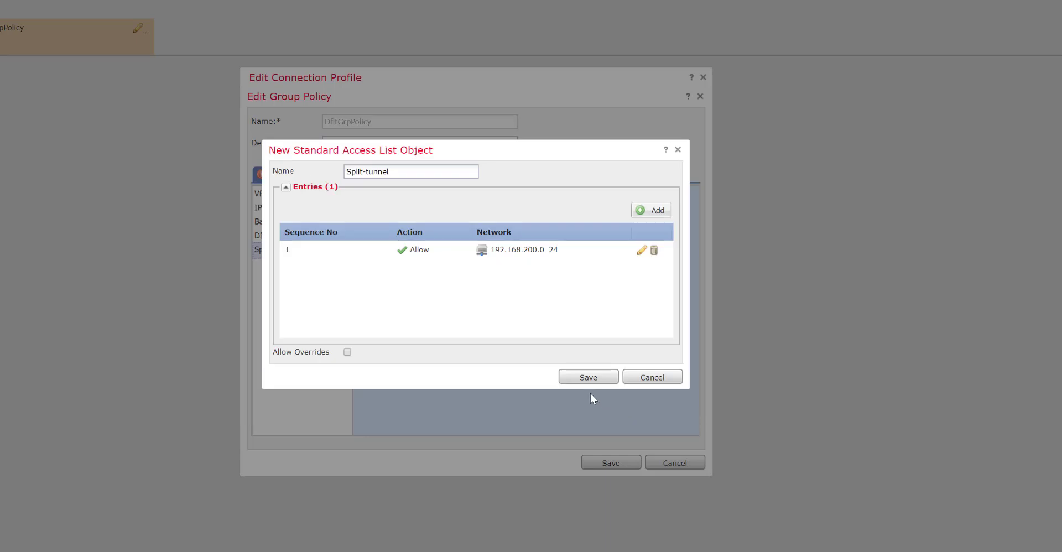
left_click(584, 383)
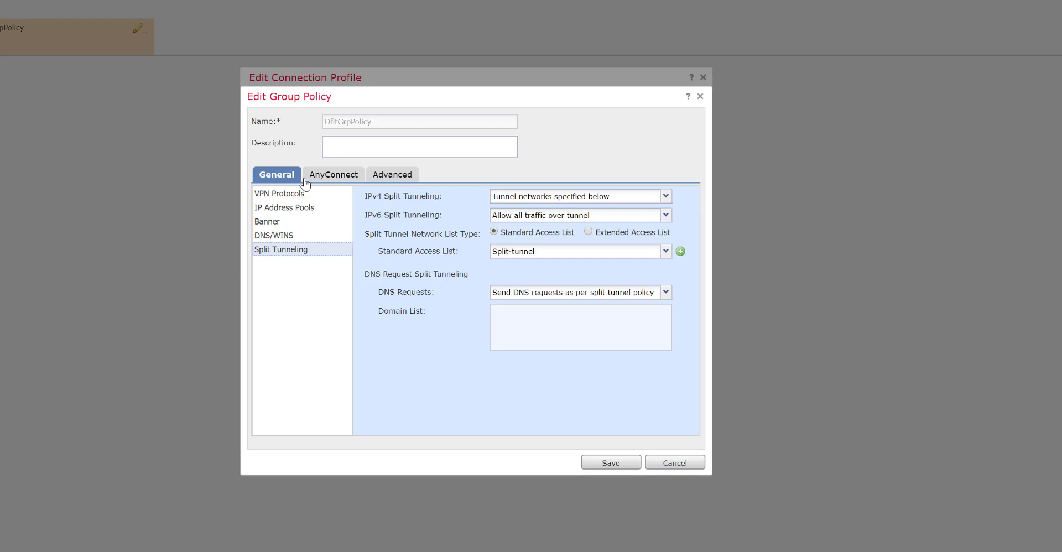
left_click(323, 175)
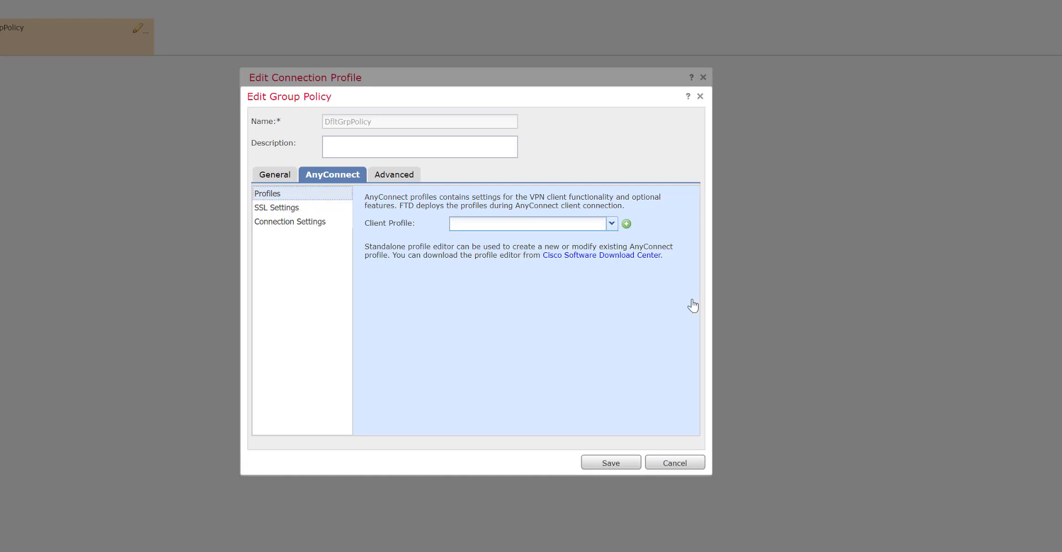
left_click(284, 208)
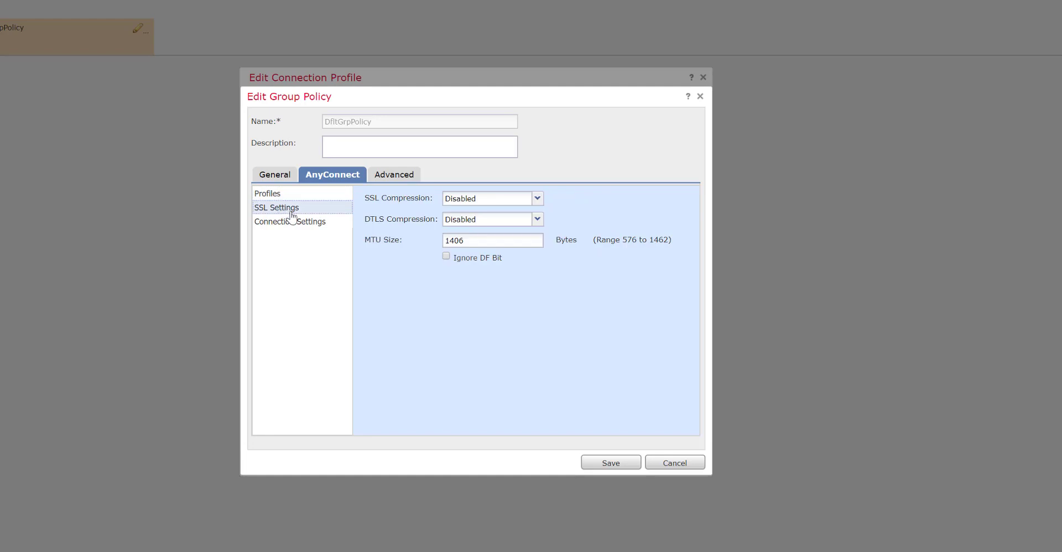
left_click(311, 225)
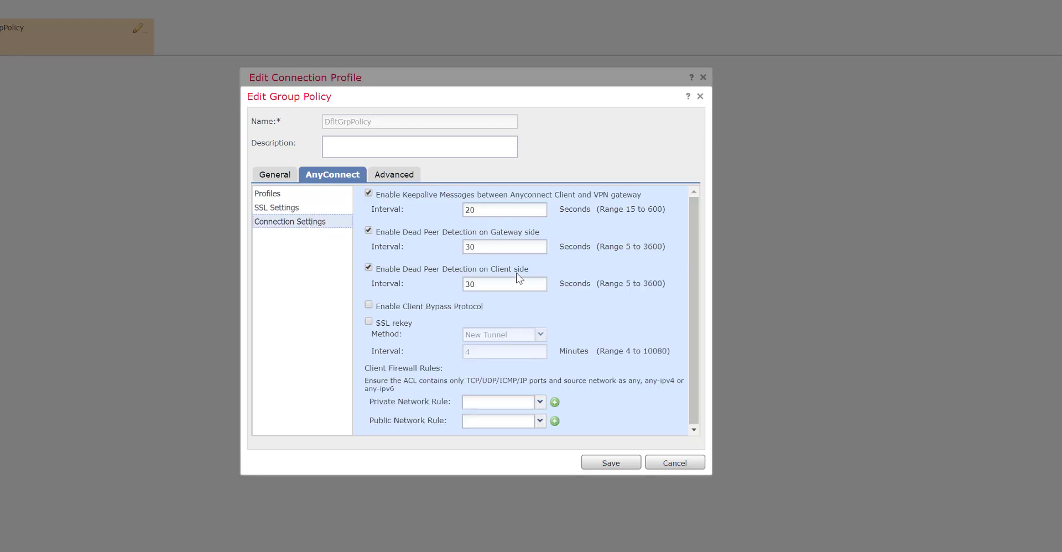
left_click_drag(691, 255, 676, 324)
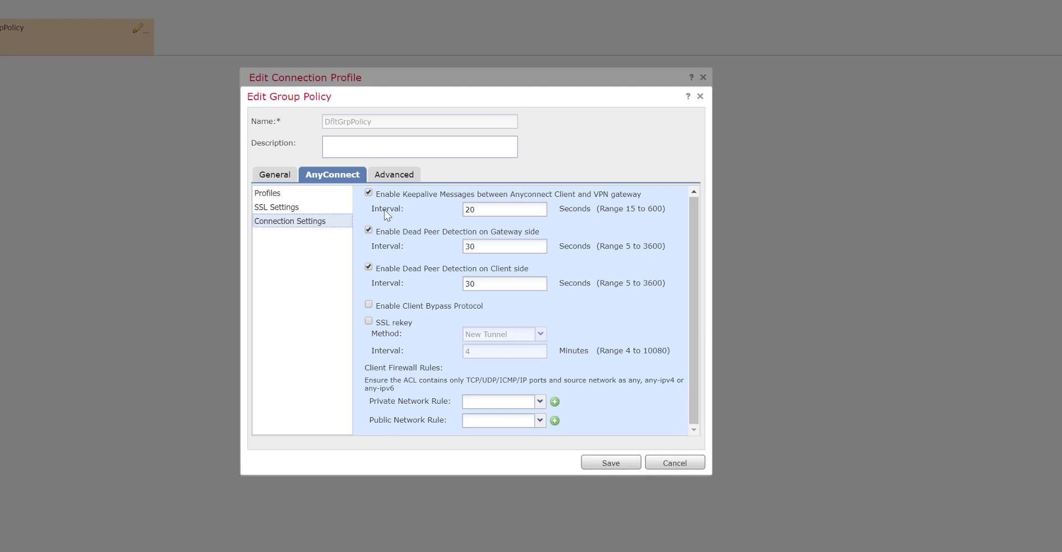
left_click(394, 176)
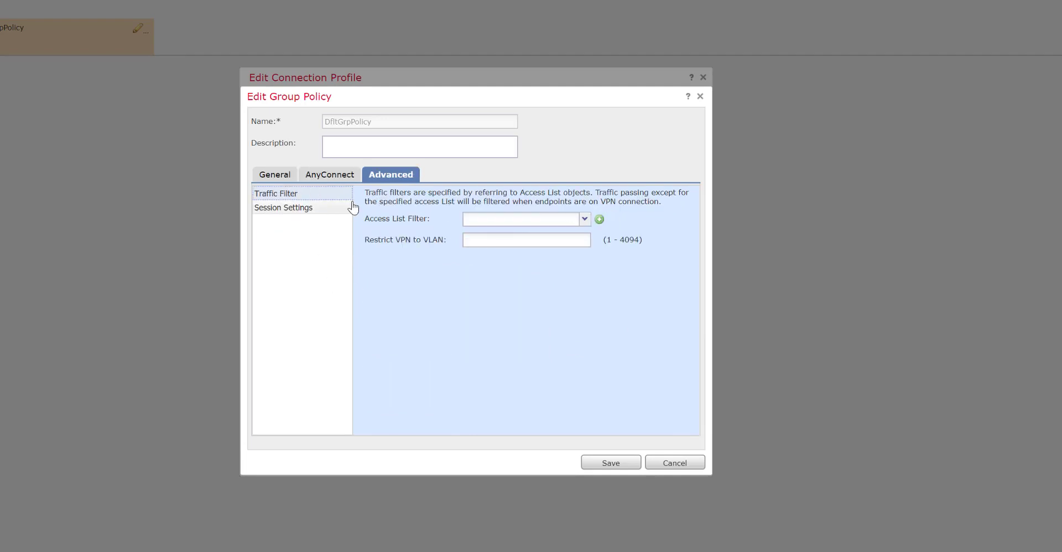
left_click(290, 212)
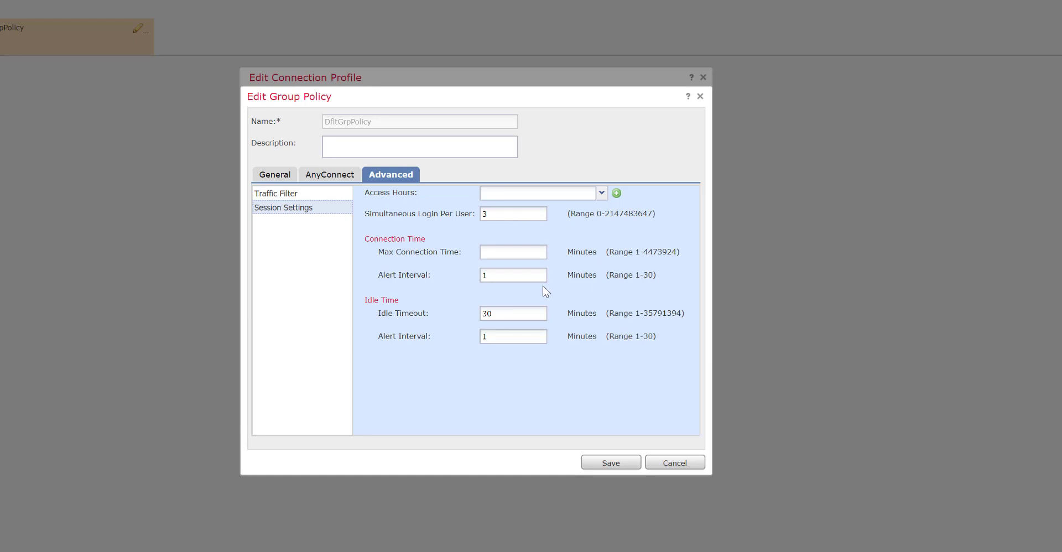
left_click(275, 175)
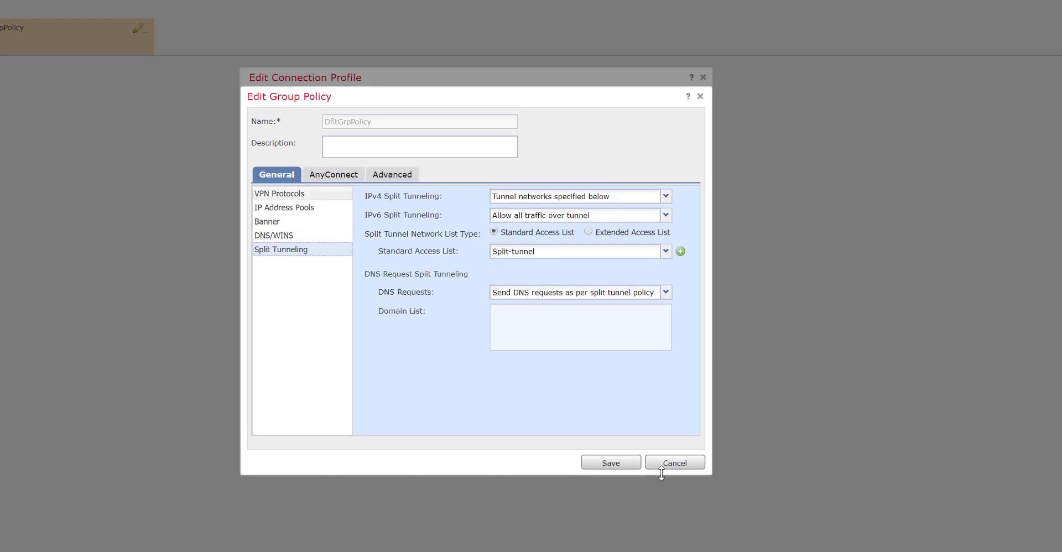
- Save the group policy and RA-VPN connection profile, then view the access interface settings
left_click(623, 464)
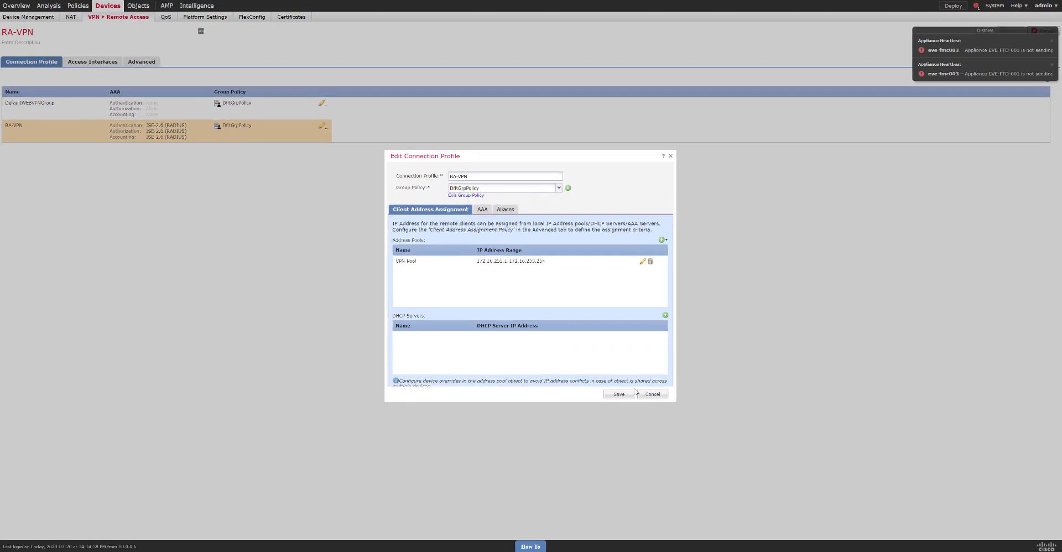
left_click(626, 394)
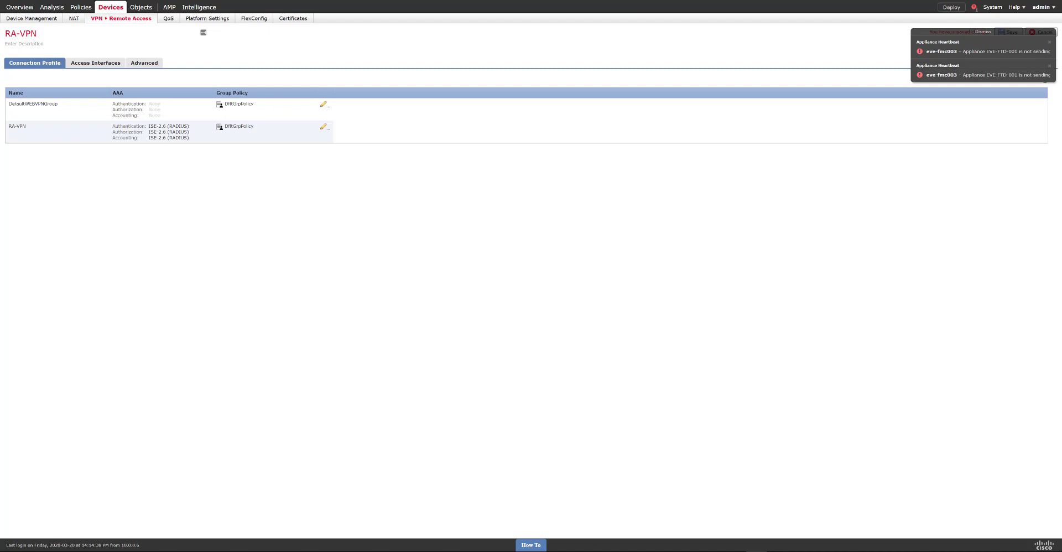
left_click(122, 64)
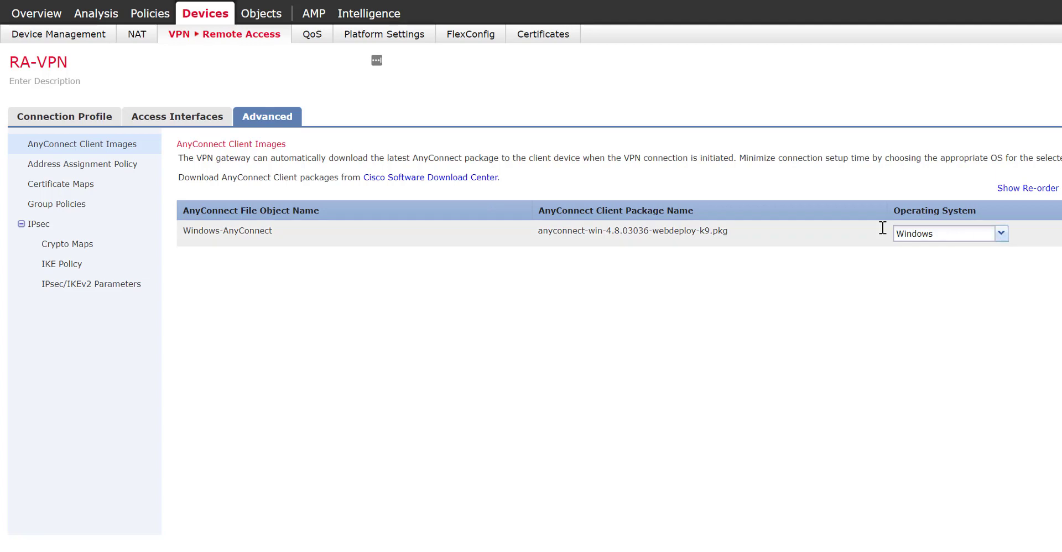
- Disable DHCP and IPv6 authorization-server address assignment, review group policies, and save the RA-VPN policy
left_click(109, 171)
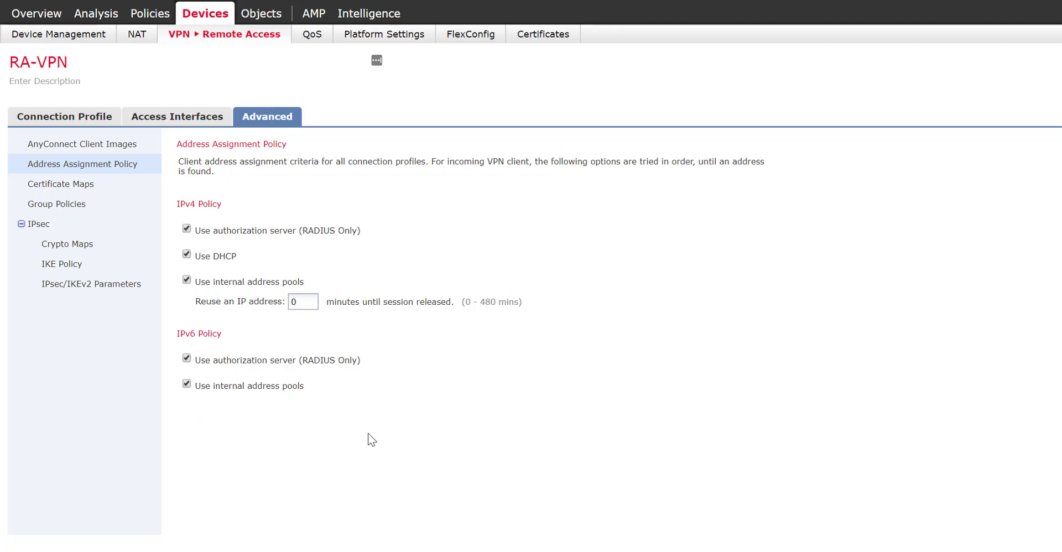
left_click(187, 256)
left_click(187, 358)
left_click(80, 192)
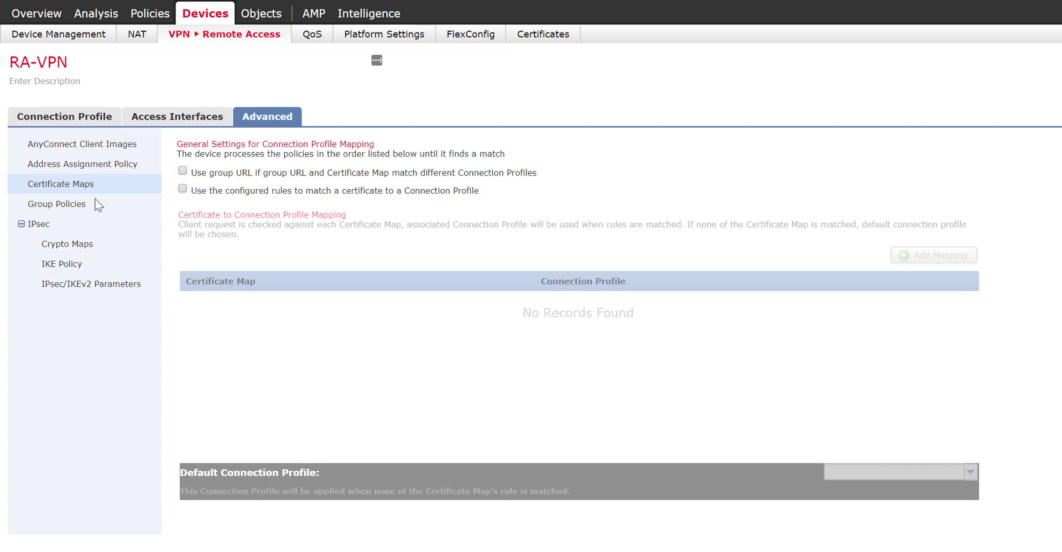
left_click(69, 207)
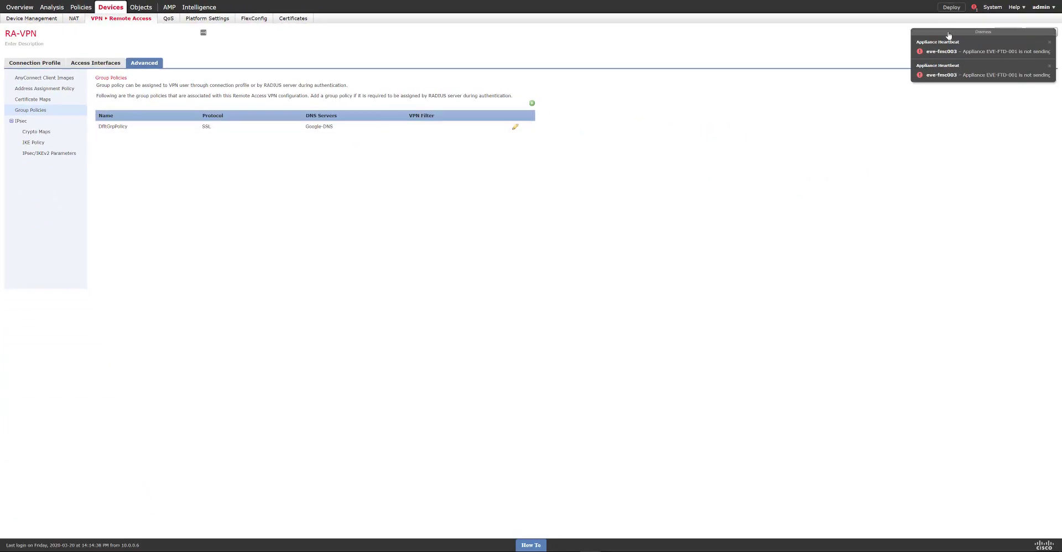
left_click(1008, 32)
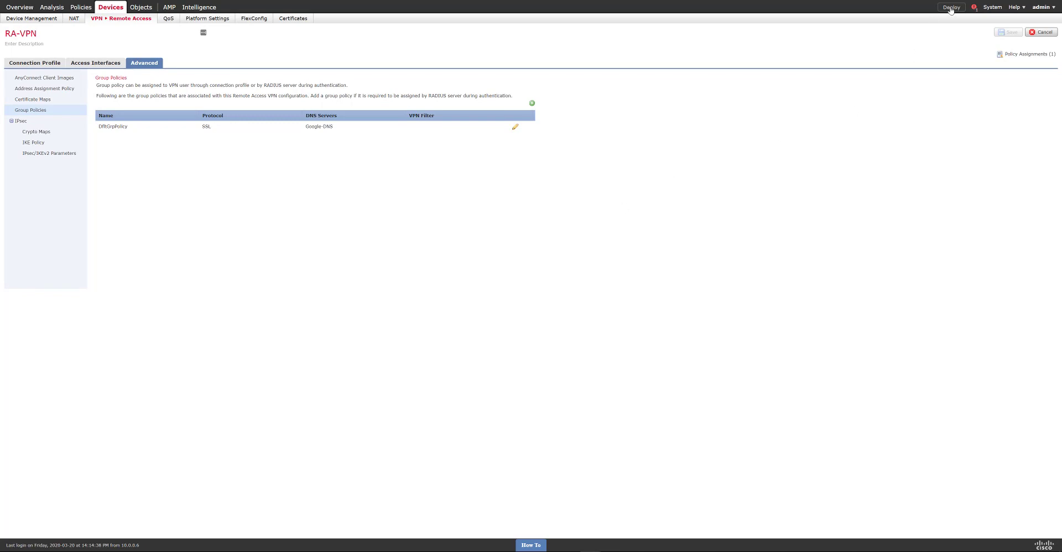
- Select FTD2, review its pending policy changes, and deploy them
left_click(951, 7)
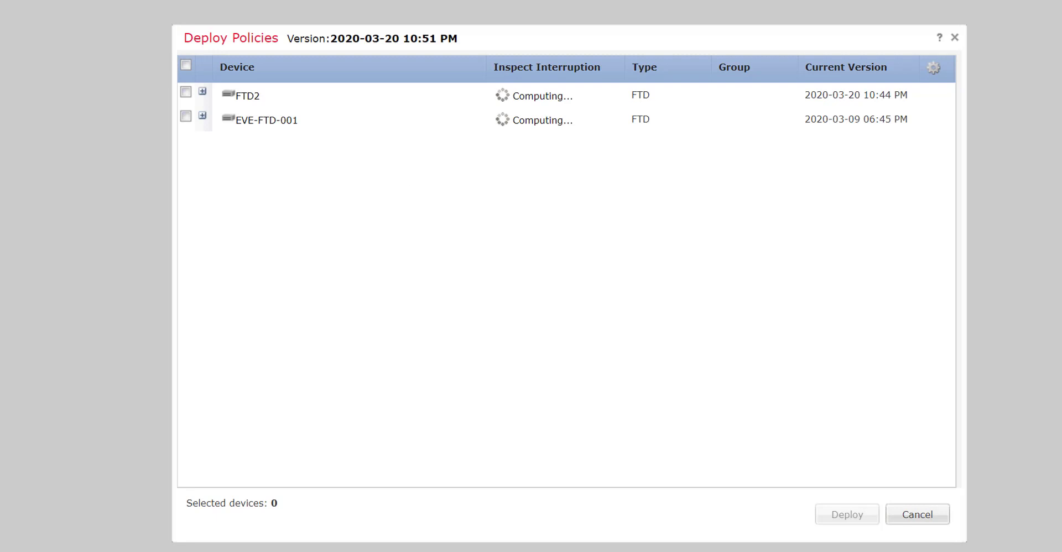
left_click(186, 92)
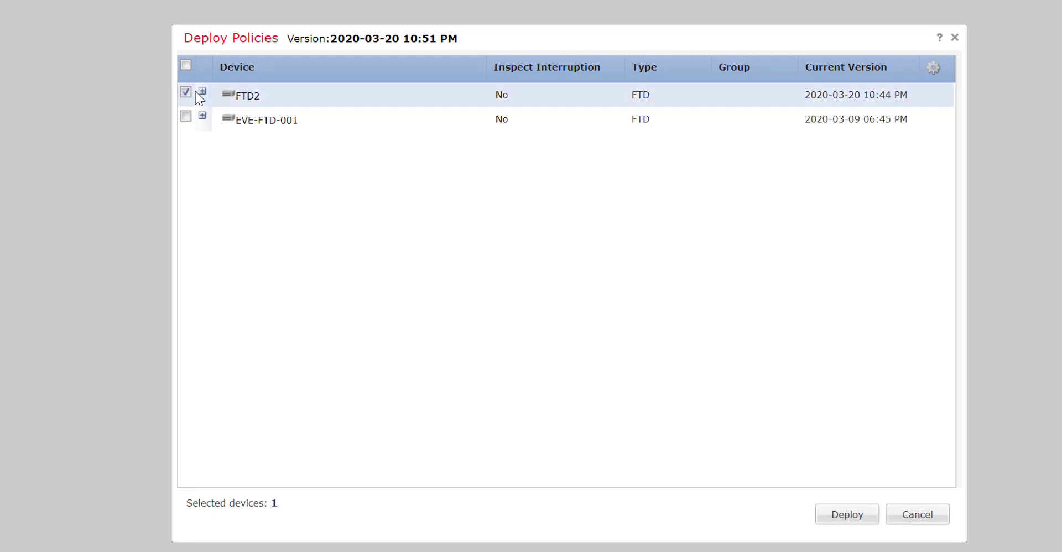
left_click(203, 90)
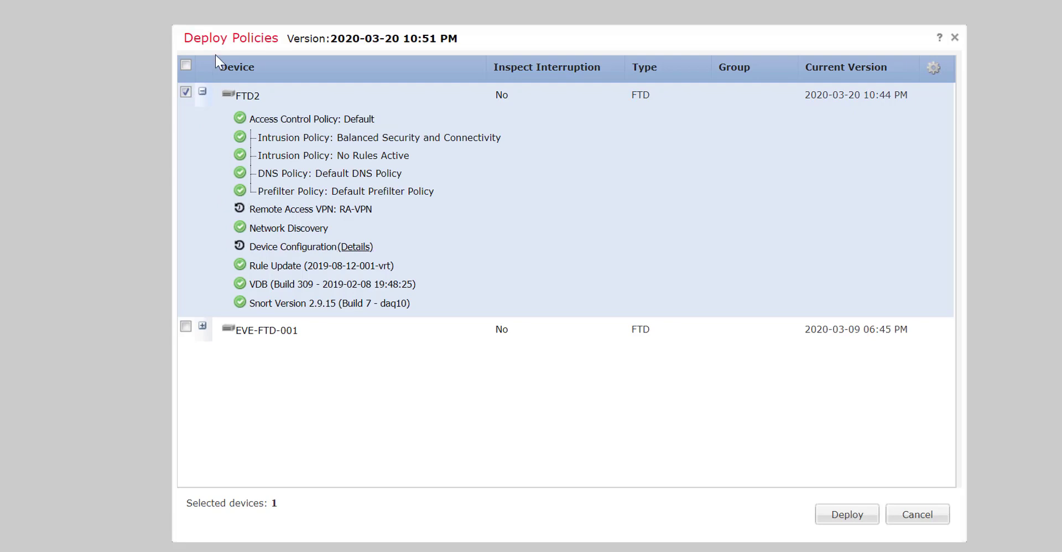
left_click(857, 516)
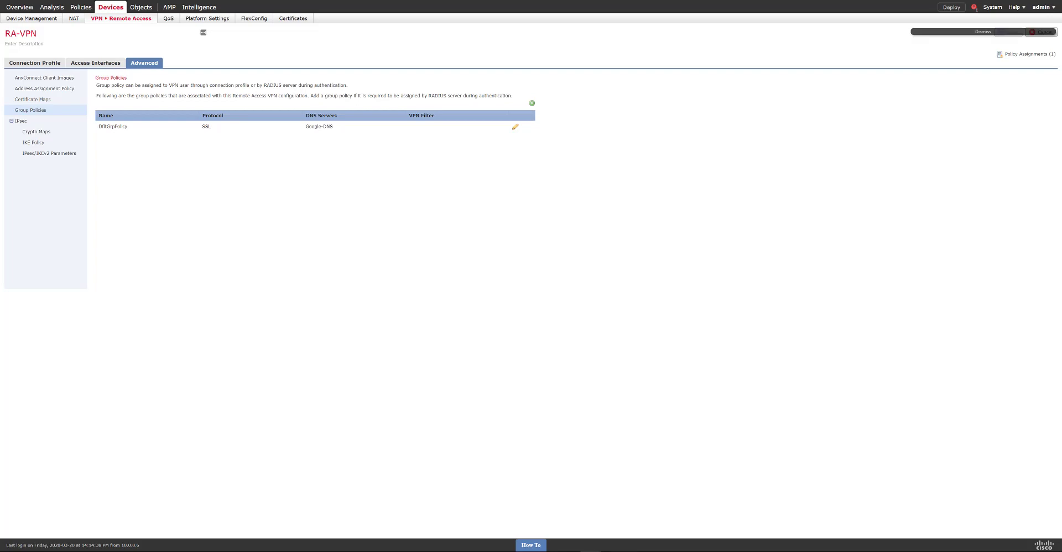
key("ctrl+t")
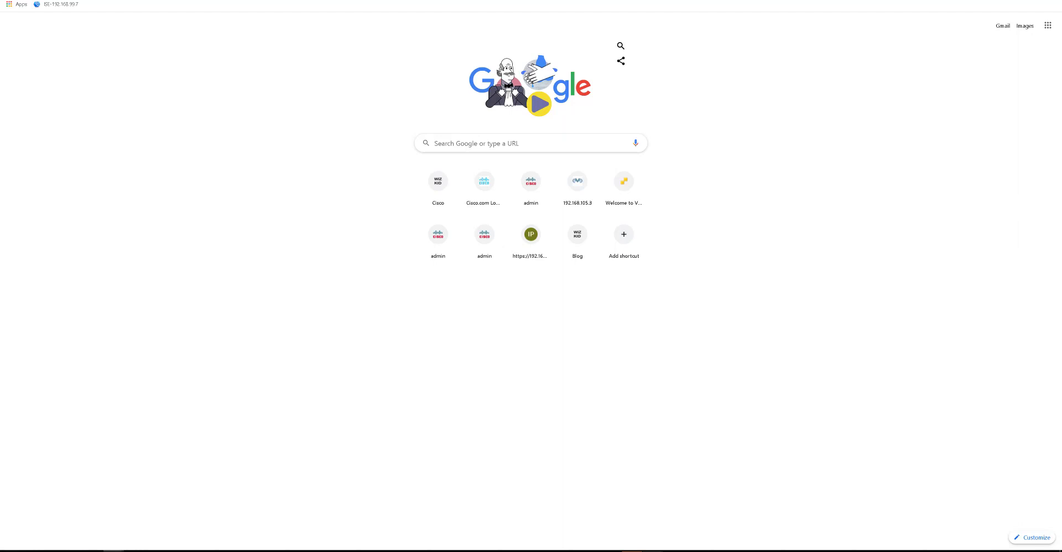
type("https")
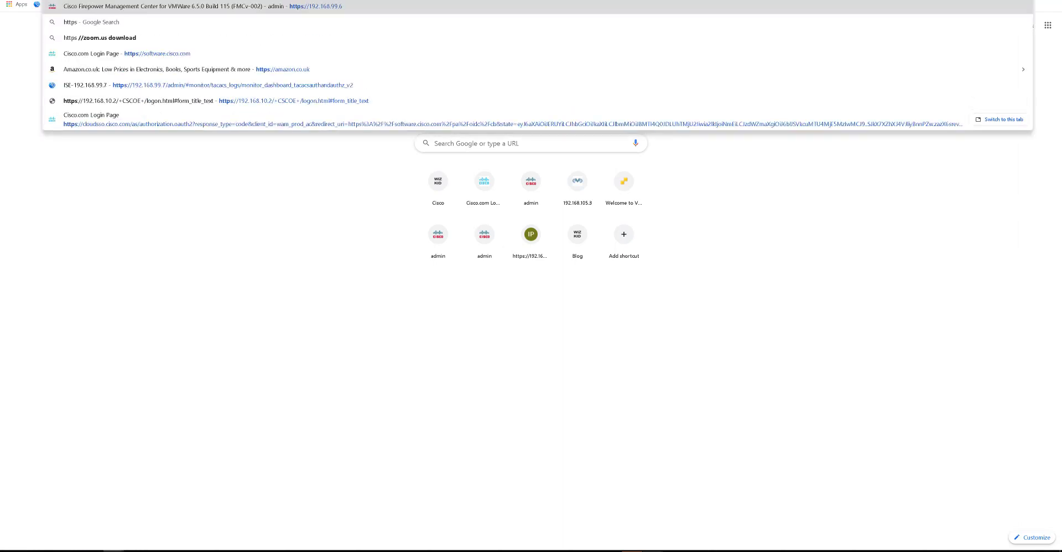
type(":")
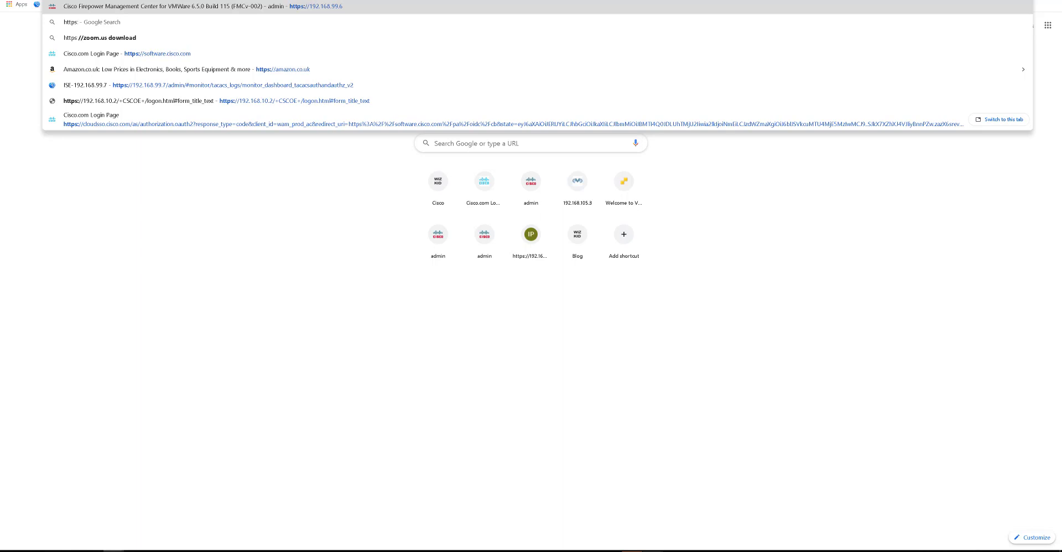
type("//192.168.10.")
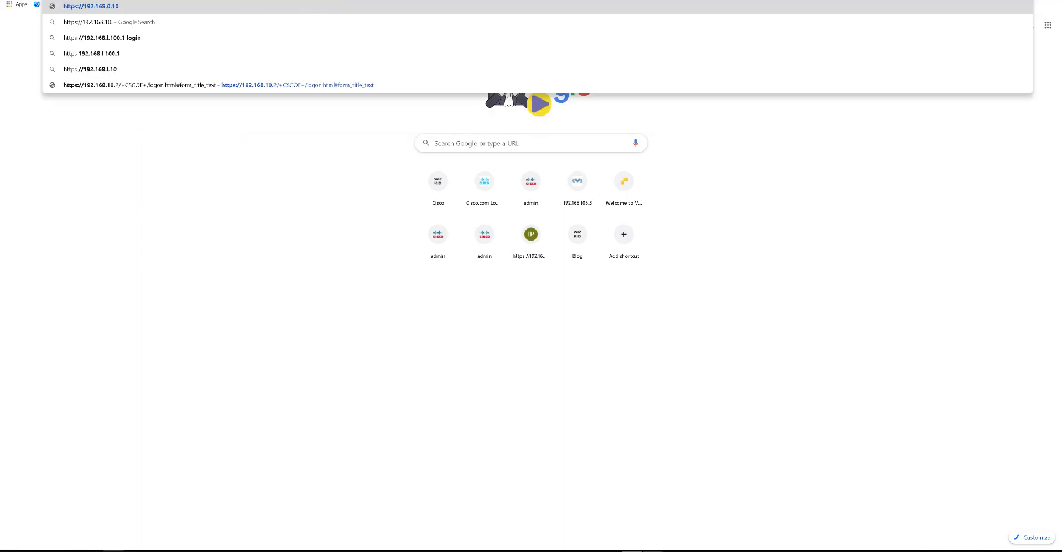
type("2")
key("Return")
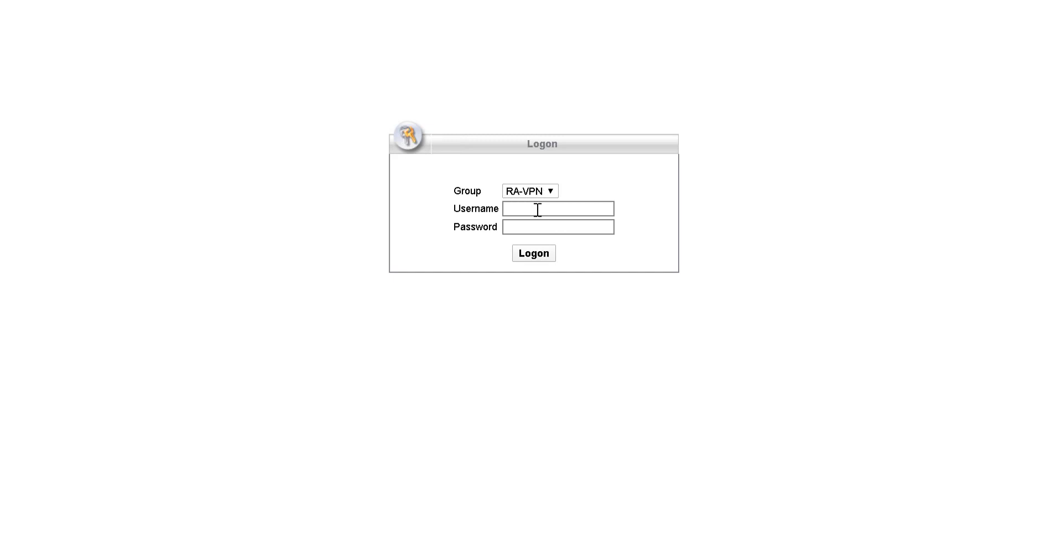
- Log on to the AnyConnect web portal under group RA-VPN with the VPN user's username and password
left_click(537, 191)
left_click(540, 189)
left_click(526, 195)
left_click(526, 206)
left_click(526, 208)
type("kelvin")
key("Tab")
type("••••••••••••")
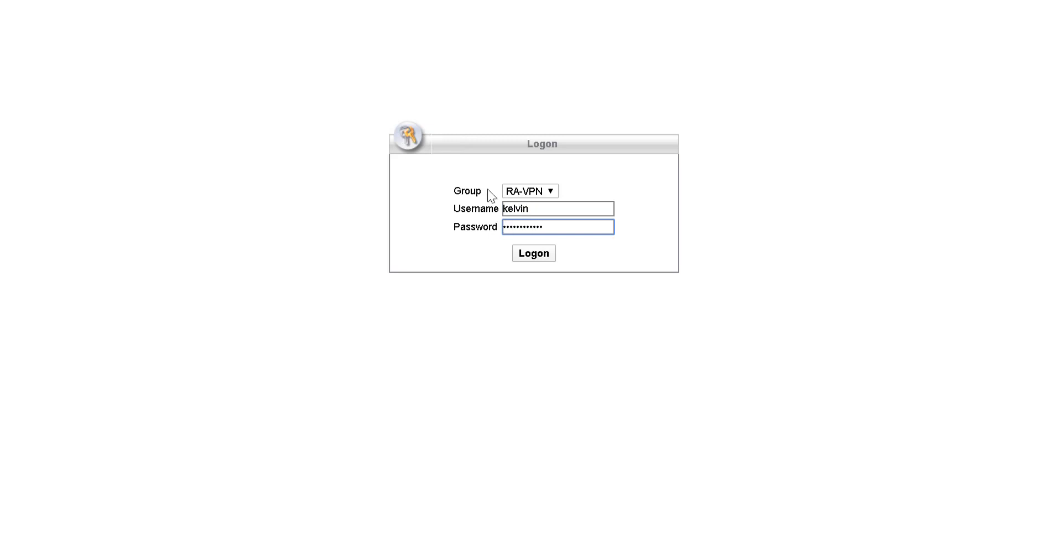
left_click(526, 255)
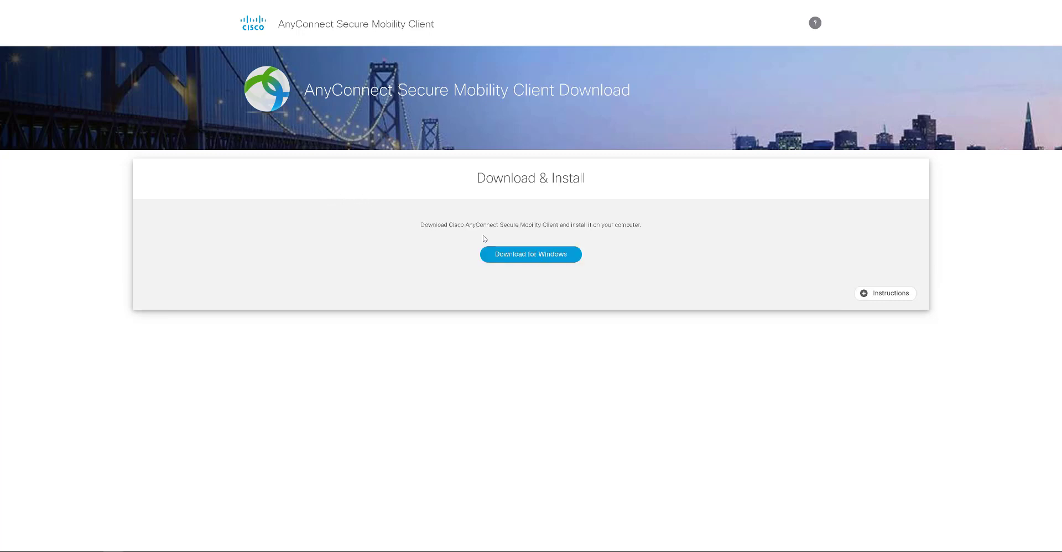
- Download the Windows AnyConnect client, accept the licence, allow the install and finish the wizard
left_click(540, 259)
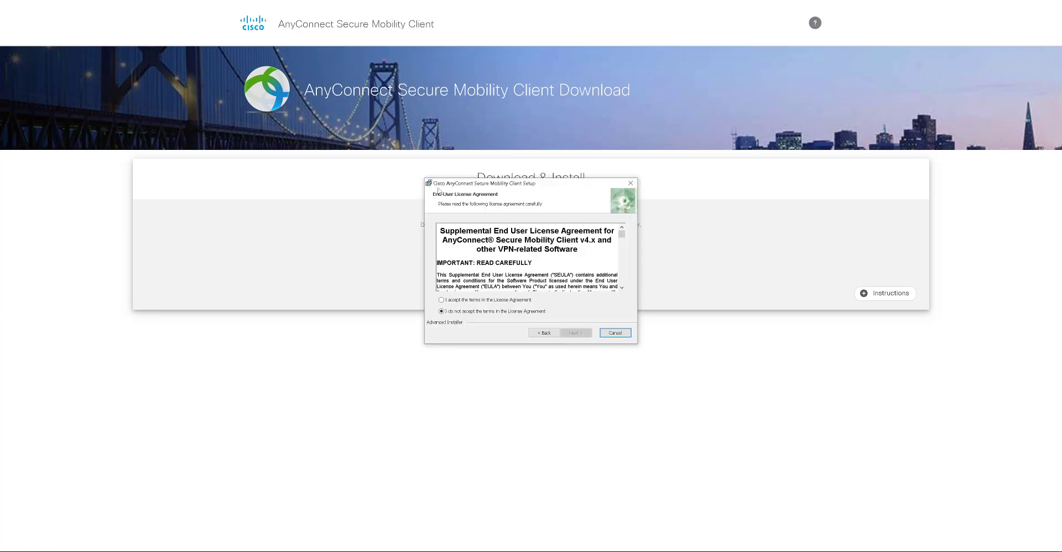
left_click(483, 300)
left_click(576, 332)
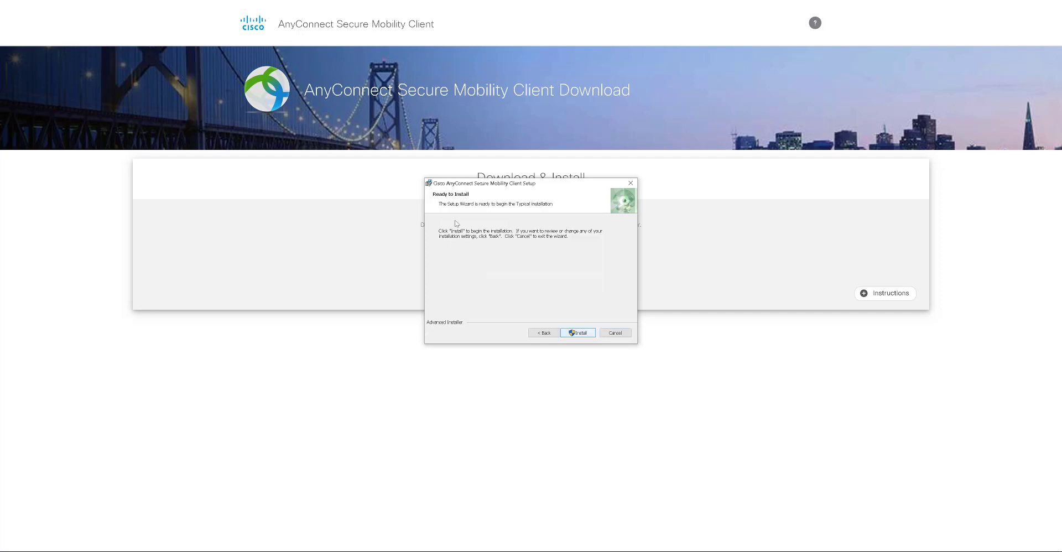
left_click(587, 333)
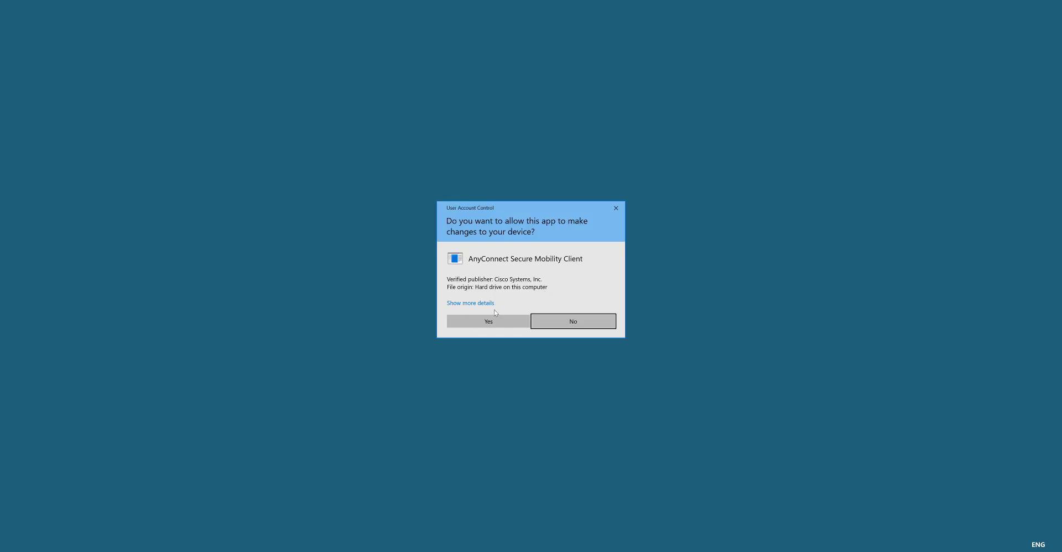
left_click(493, 318)
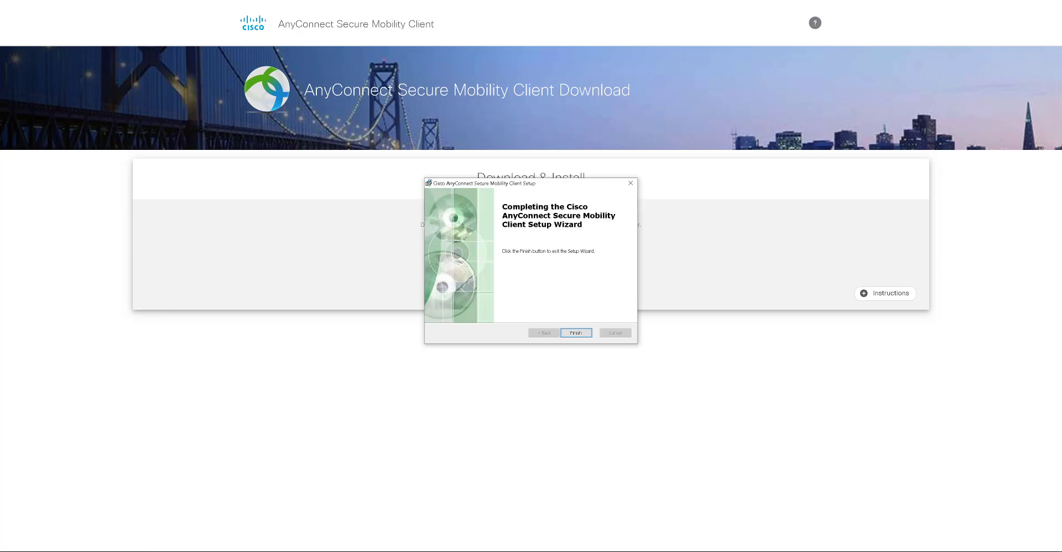
left_click(575, 332)
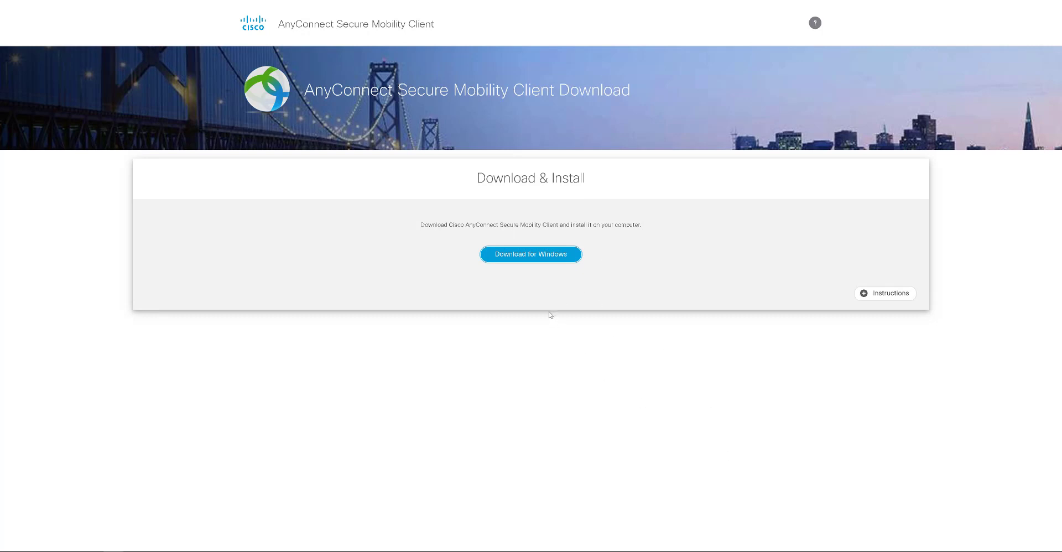
- Launch AnyConnect from the system tray and connect to 192.168.10.2
left_click(946, 551)
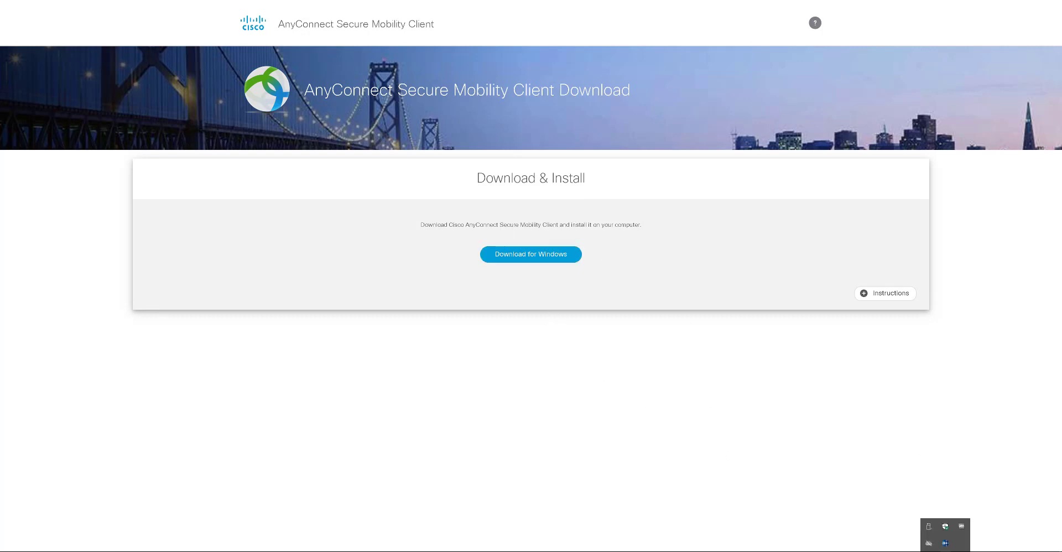
left_click(539, 282)
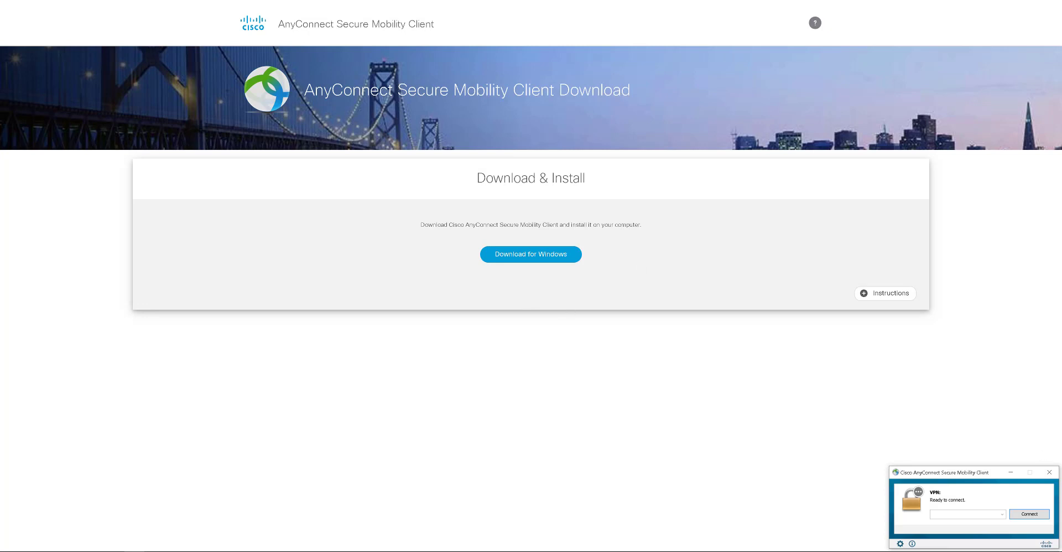
left_click(963, 515)
type("192.")
type("168.10.2")
left_click(1029, 514)
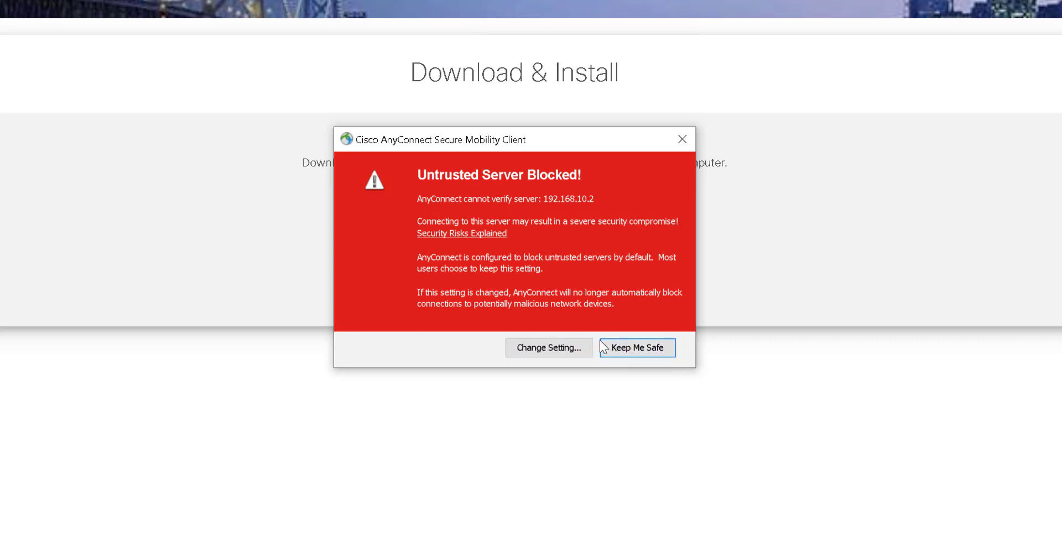
- Untick 'Block connections to untrusted servers' in Preferences and retry the 192.168.10.2 connection
left_click(554, 346)
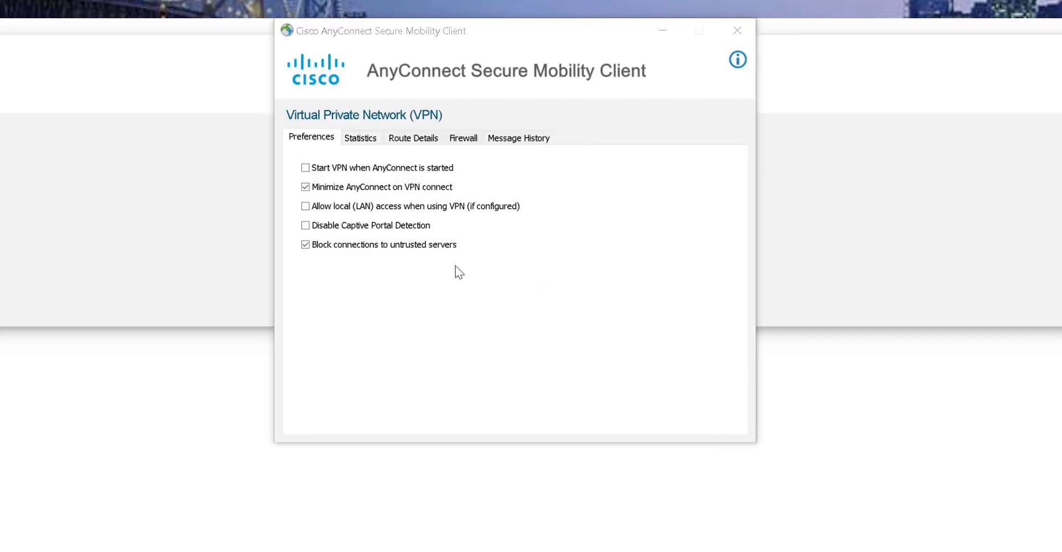
left_click(306, 245)
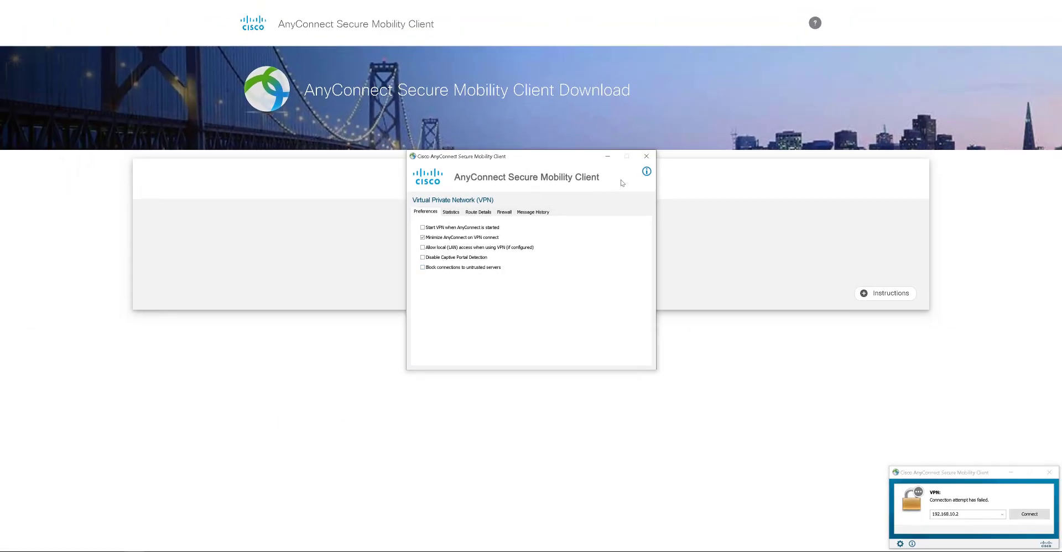
left_click(644, 157)
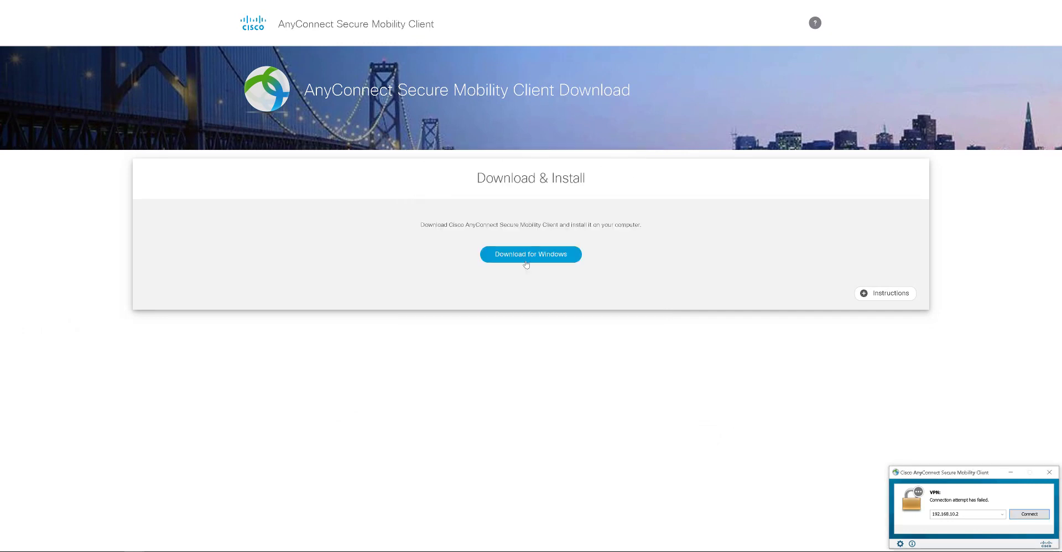
left_click(1029, 515)
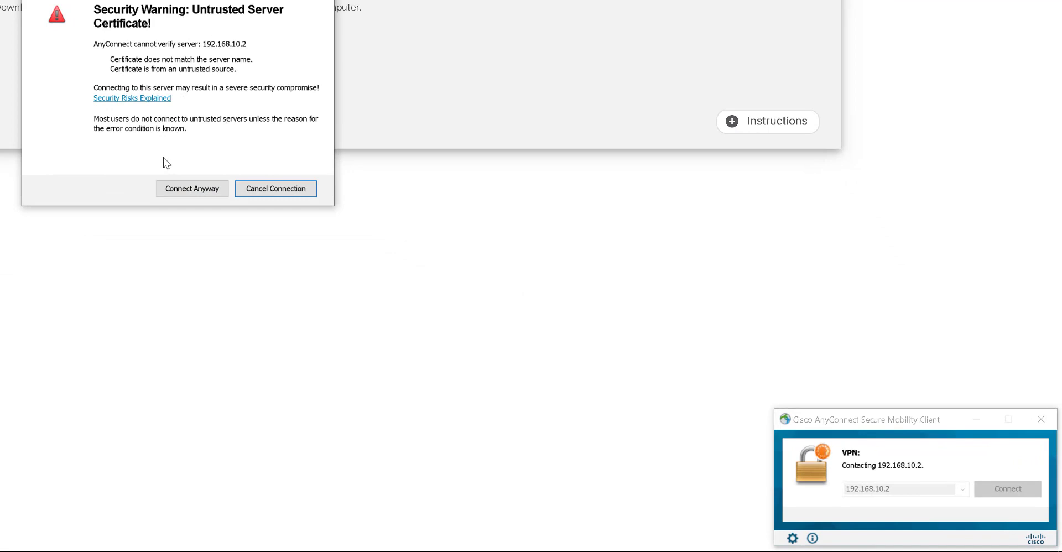
- Accept the untrusted certificate, submit the VPN username and password, then dismiss the establishment error
left_click(201, 191)
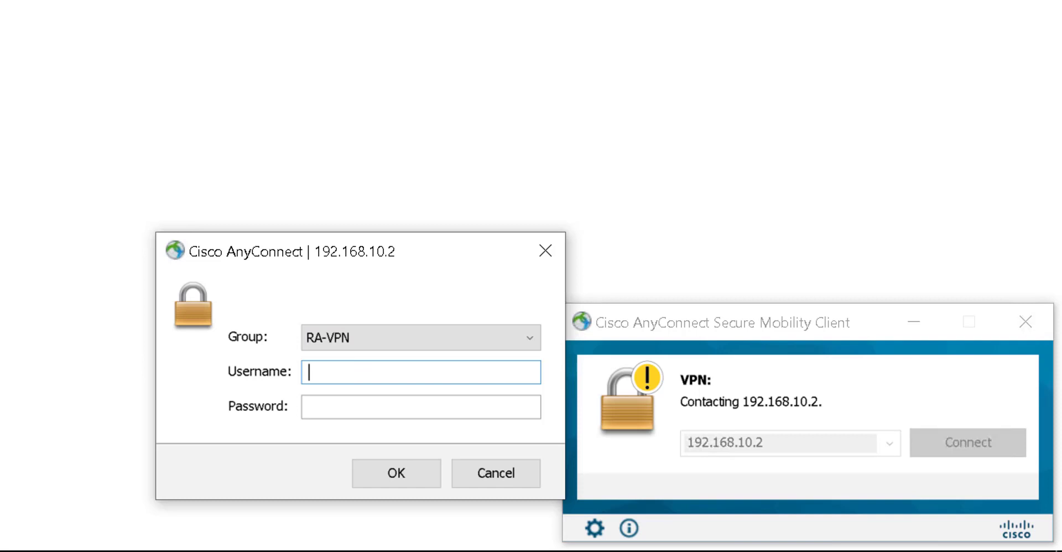
type("kelvin")
key("Tab")
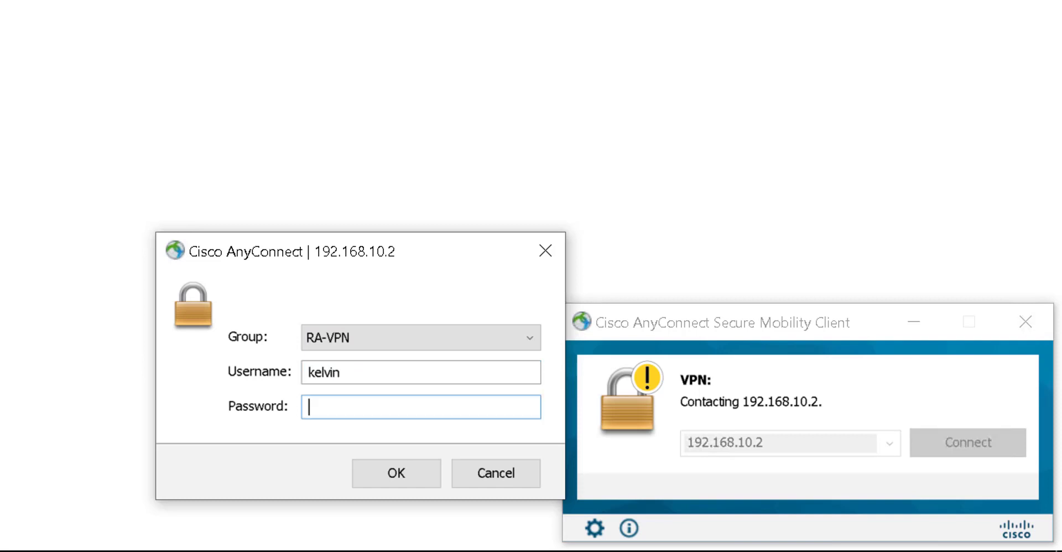
type("************")
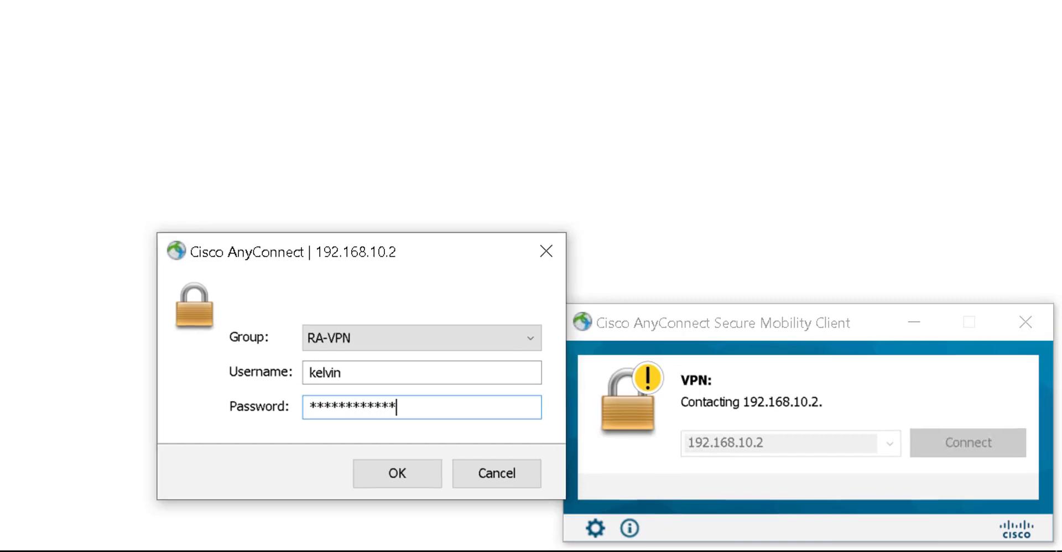
key("Return")
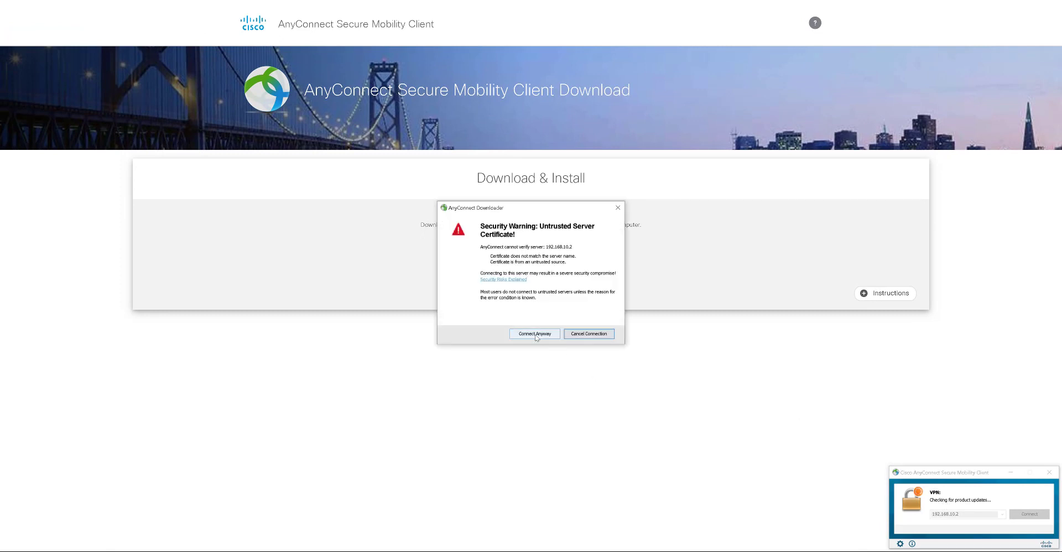
left_click(535, 335)
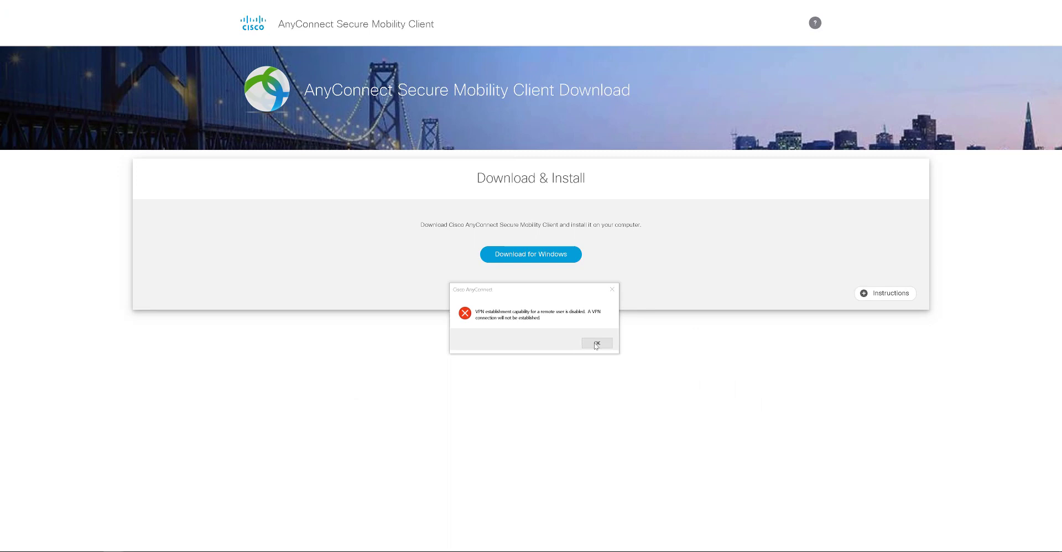
left_click(597, 343)
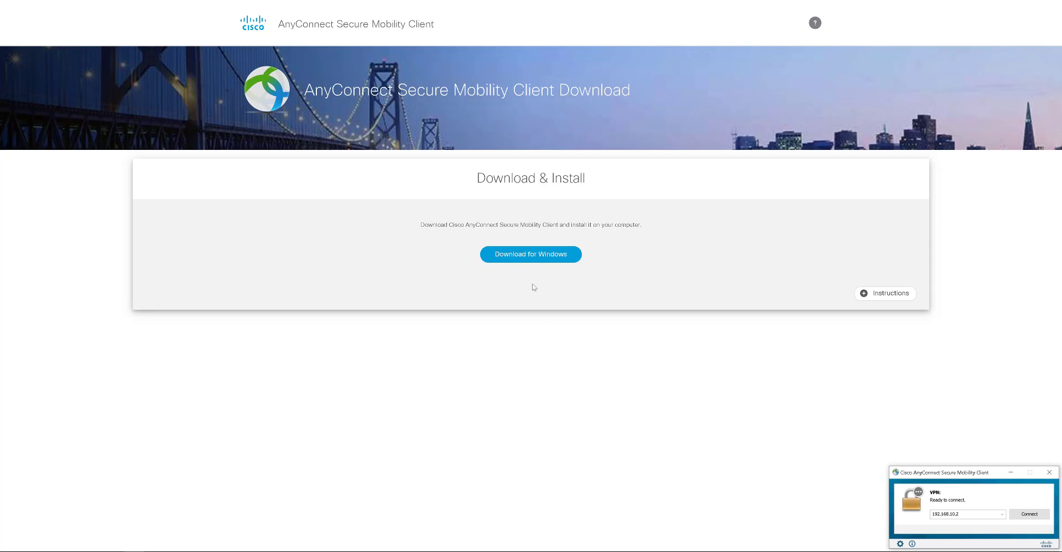
- Review the failed authentications in ISE's RADIUS Live Logs, then return to FMC's RA-VPN policy
left_click(114, 551)
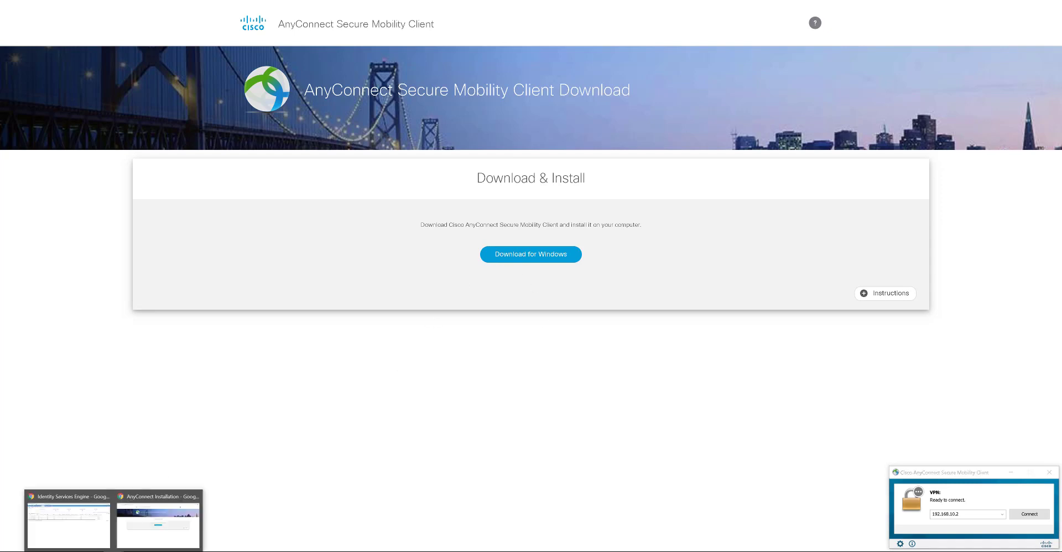
left_click(85, 530)
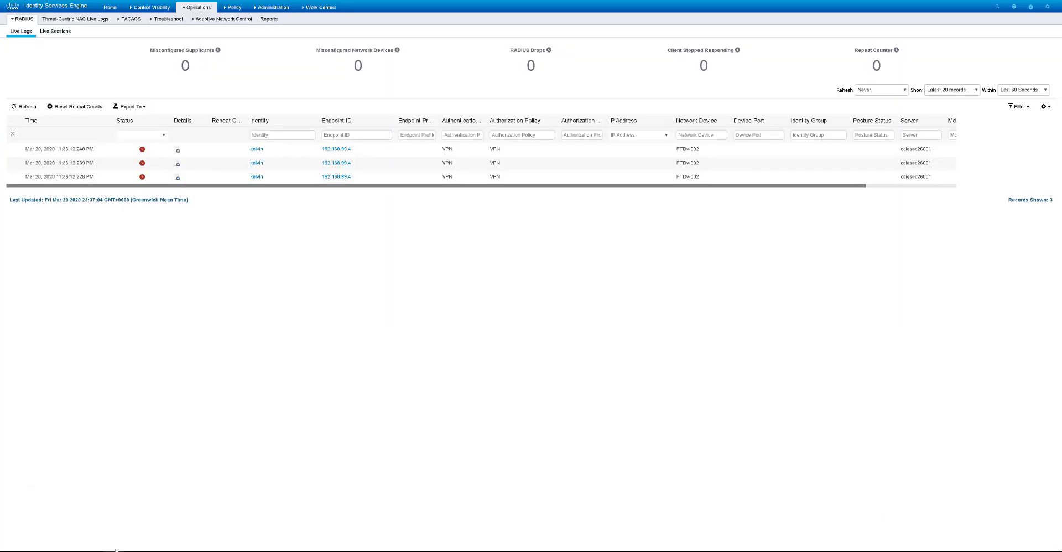
key("alt+Tab")
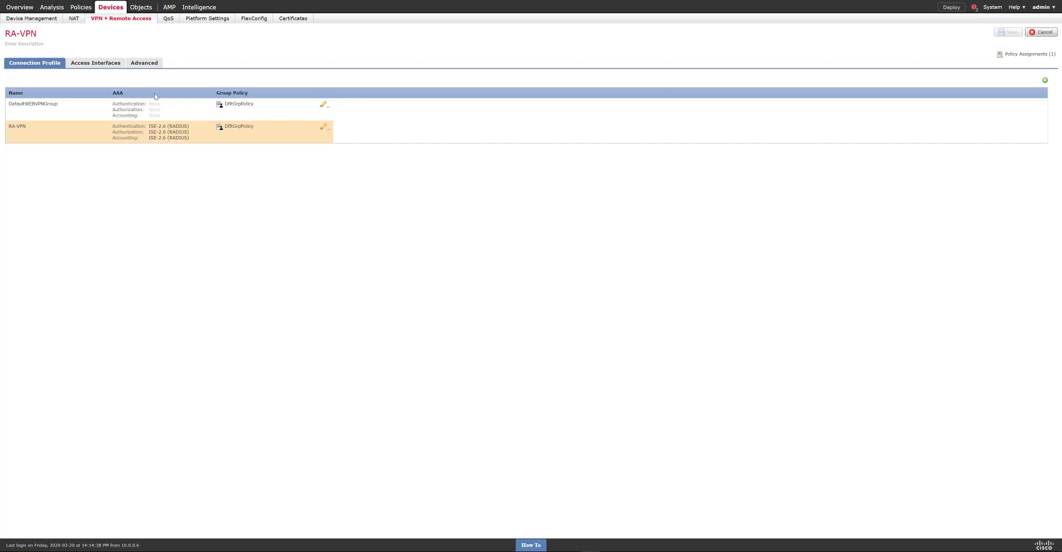
- Edit the DfltGrpPolicy group policy under Advanced > Group Policies, showing its AnyConnect settings
left_click(146, 63)
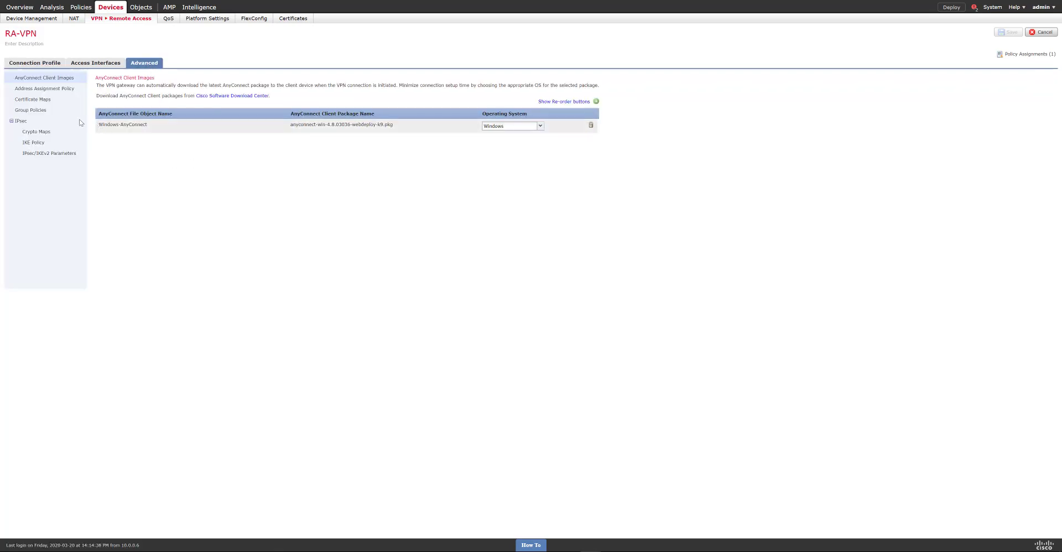
left_click(25, 113)
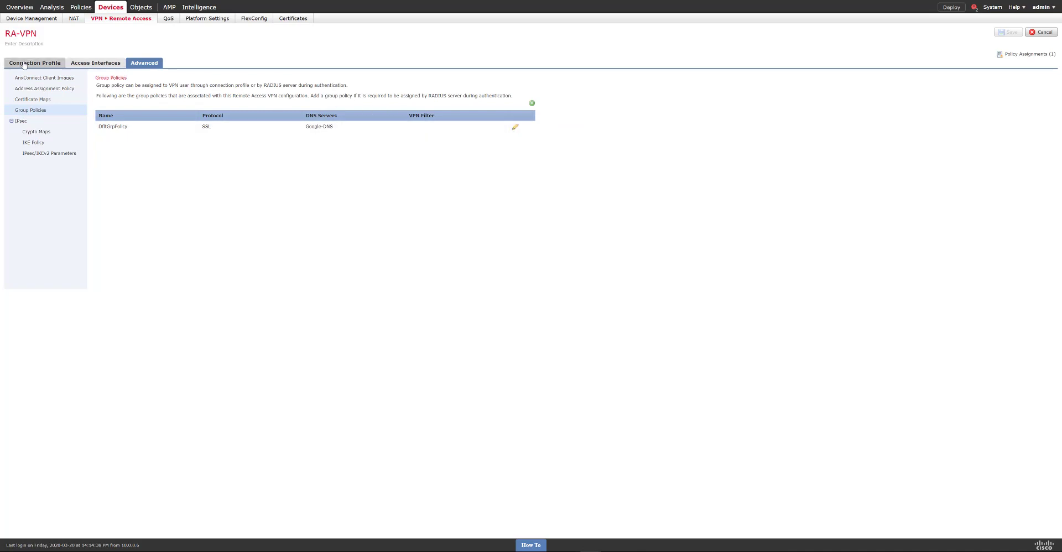
left_click(516, 127)
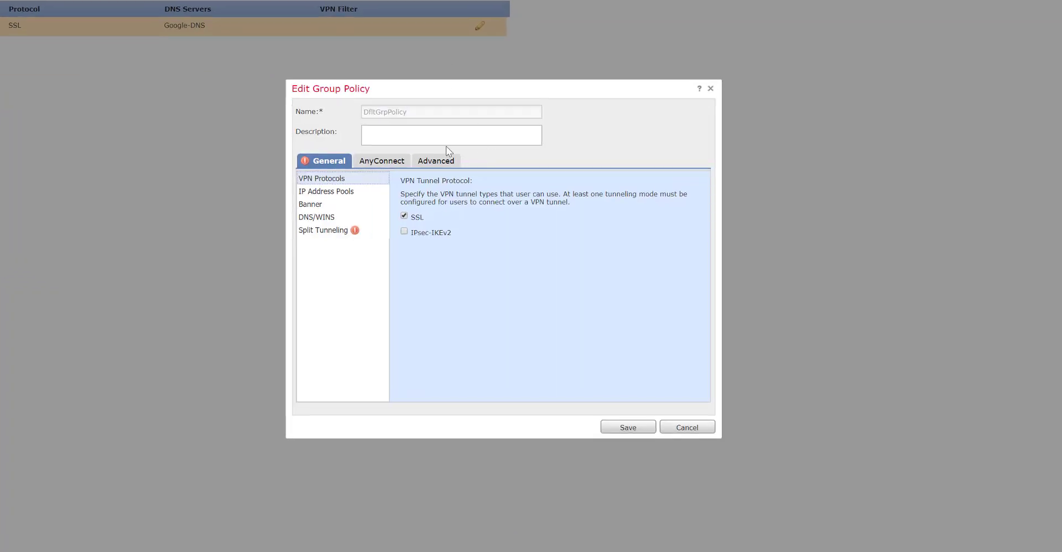
left_click(367, 161)
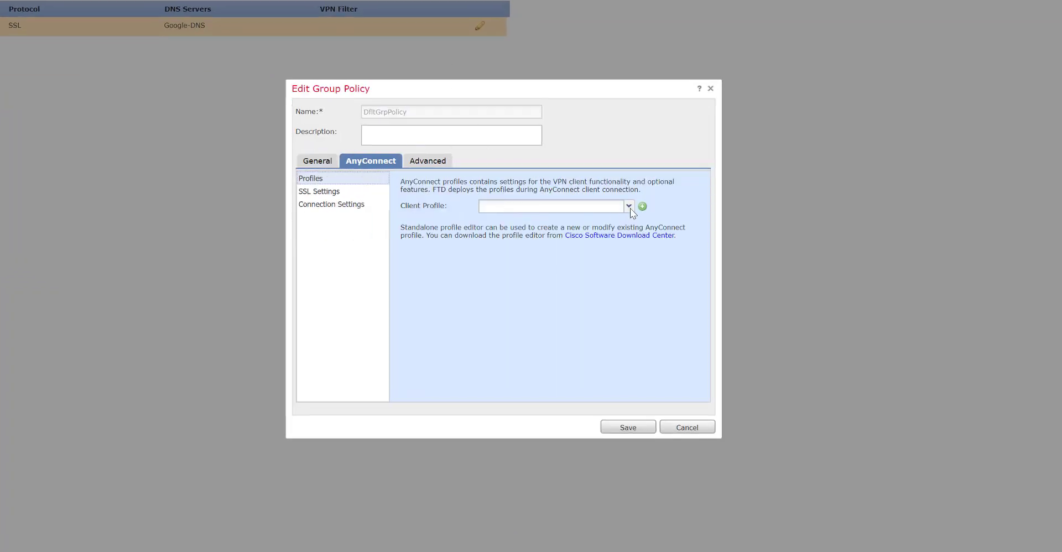
- Add a client profile named Default-VPN and open the file chooser for it
left_click(643, 208)
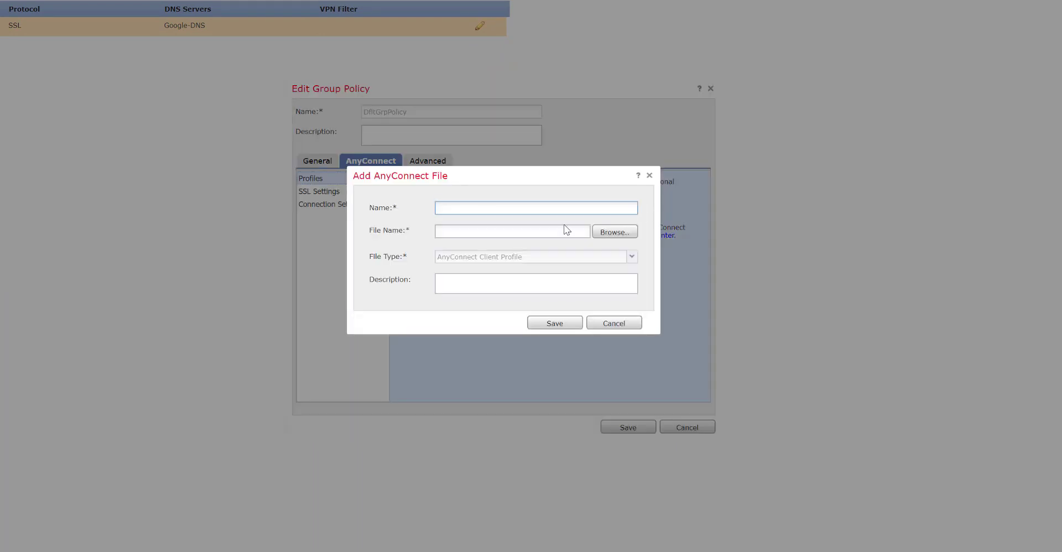
type("Default-VPN")
left_click(611, 232)
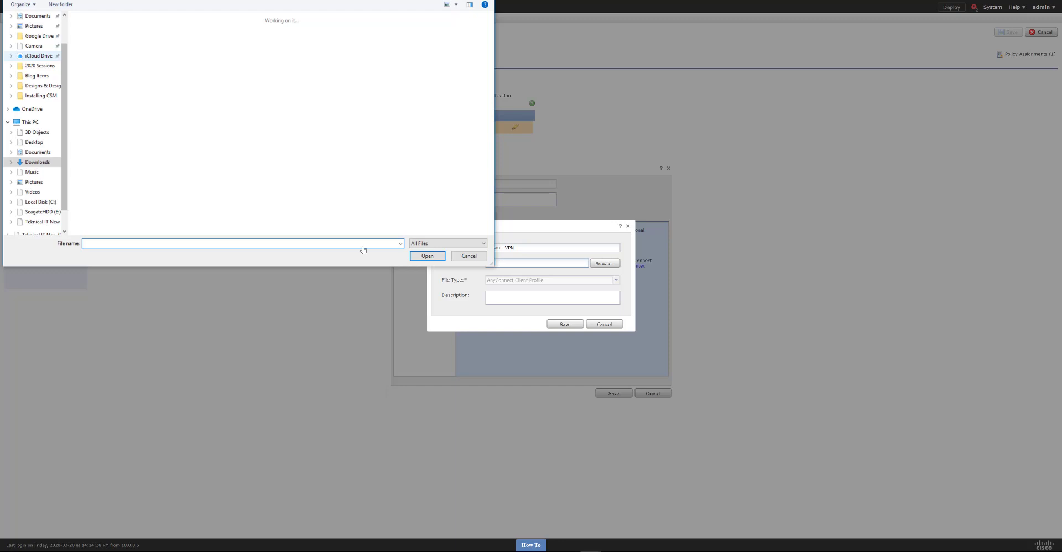
left_click(483, 258)
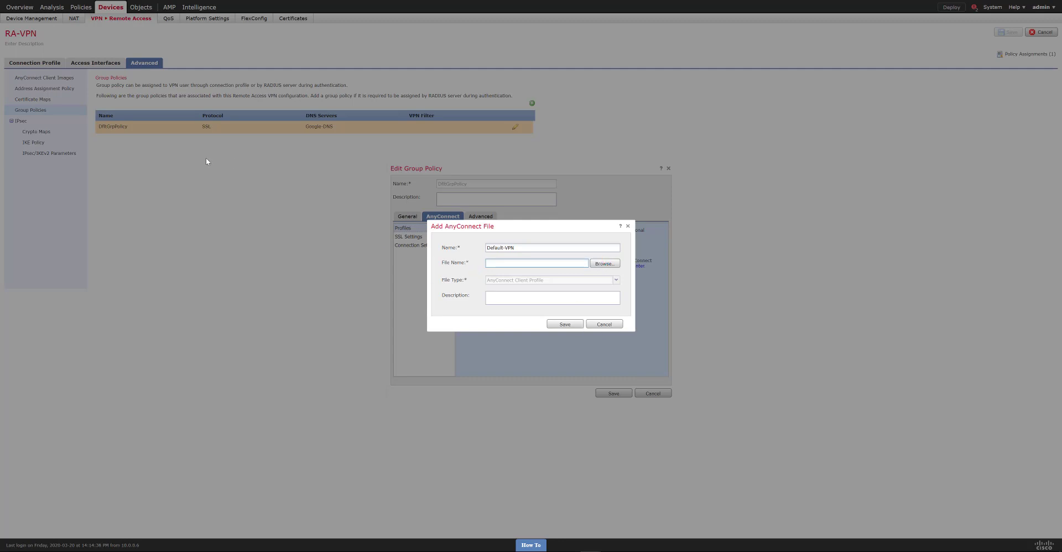
left_click(545, 262)
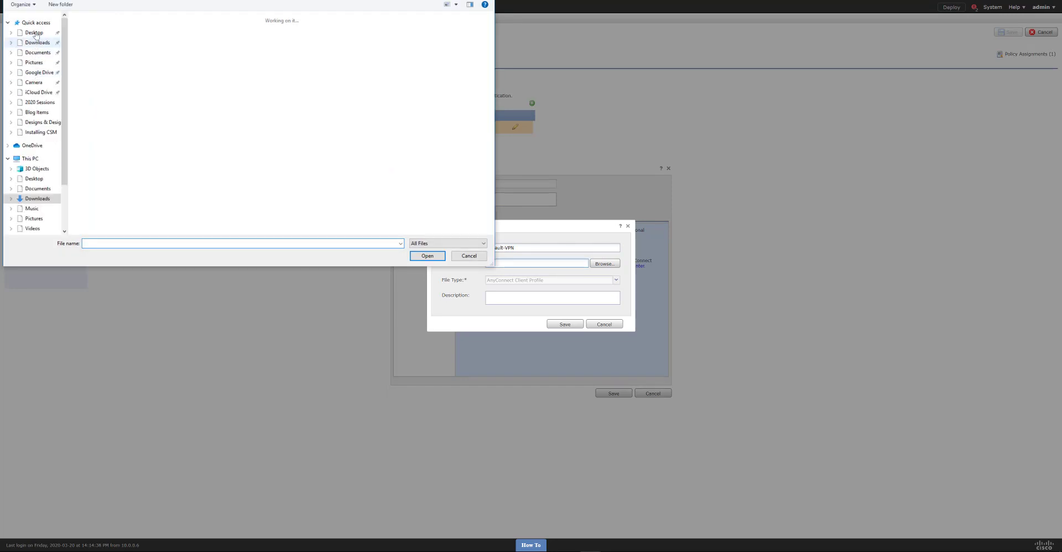
- Attach the vpn file from the Desktop and save the Default-VPN profile
left_click(35, 34)
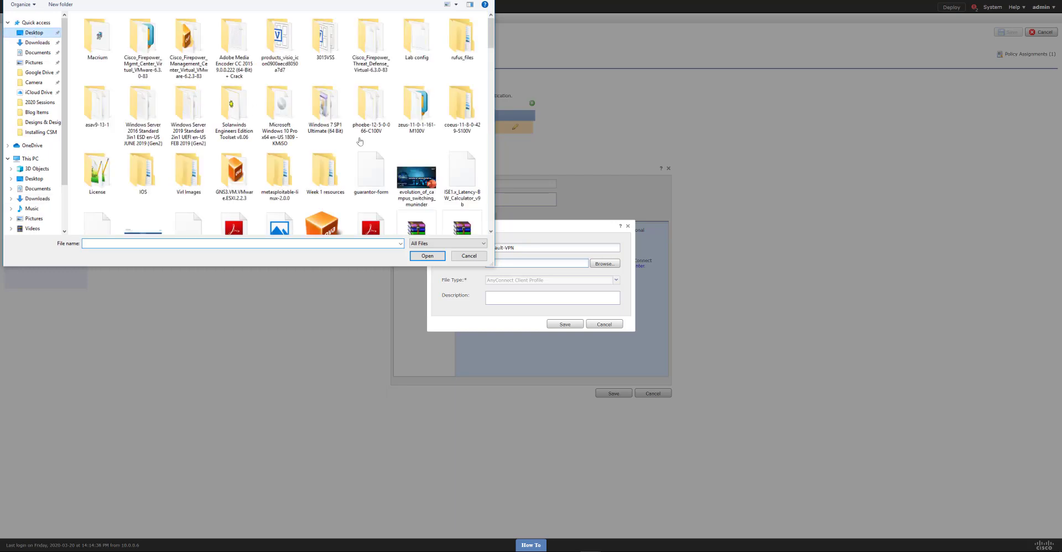
left_click(44, 34)
left_click(177, 142)
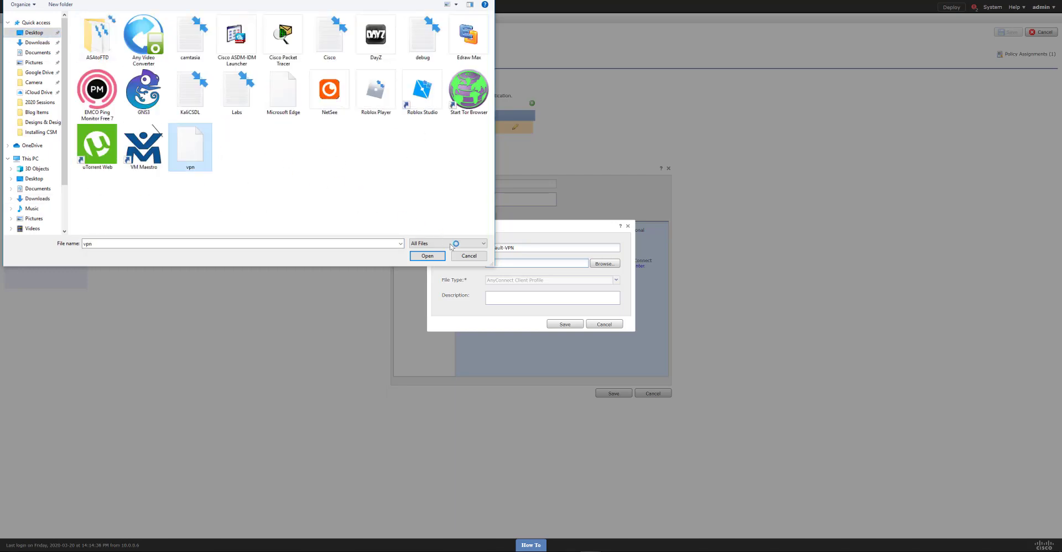
left_click(433, 258)
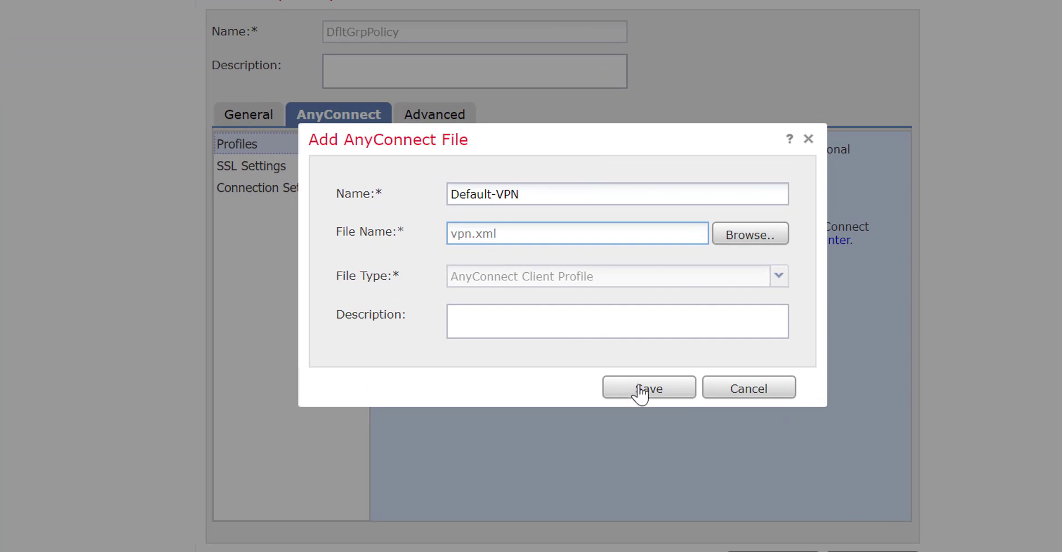
left_click(644, 396)
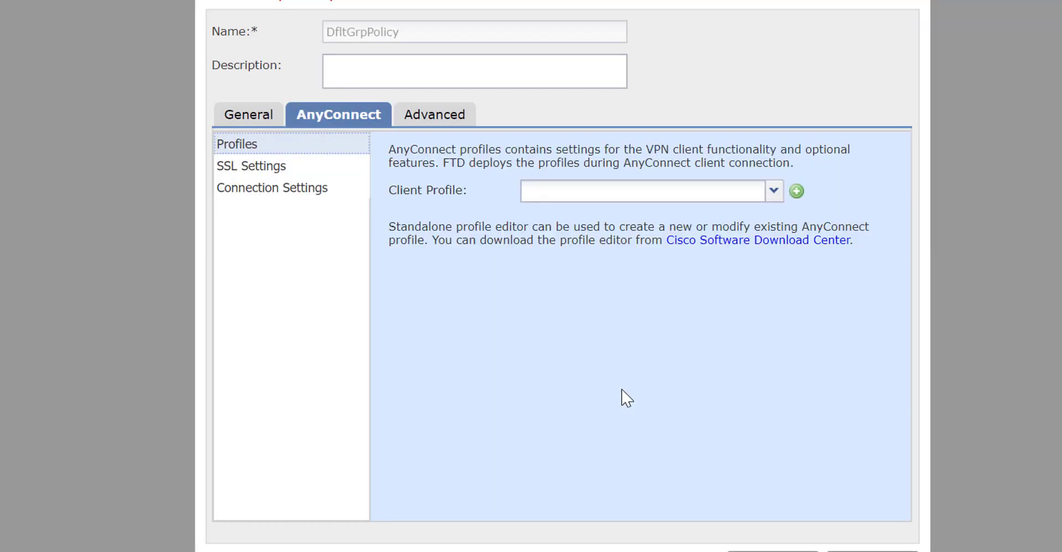
- Select Default-VPN as the Client Profile and save the group policy
left_click(773, 194)
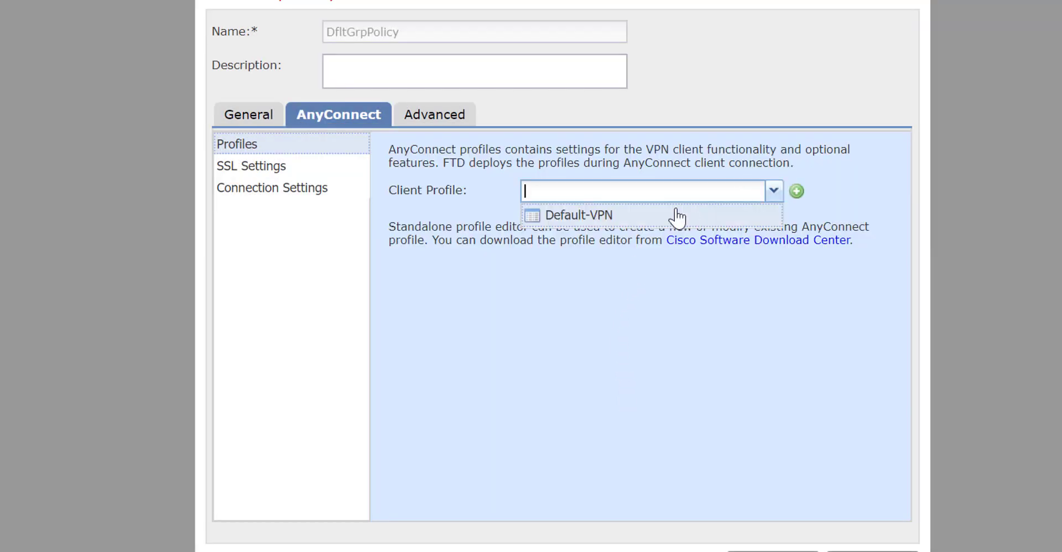
left_click(772, 195)
left_click(772, 215)
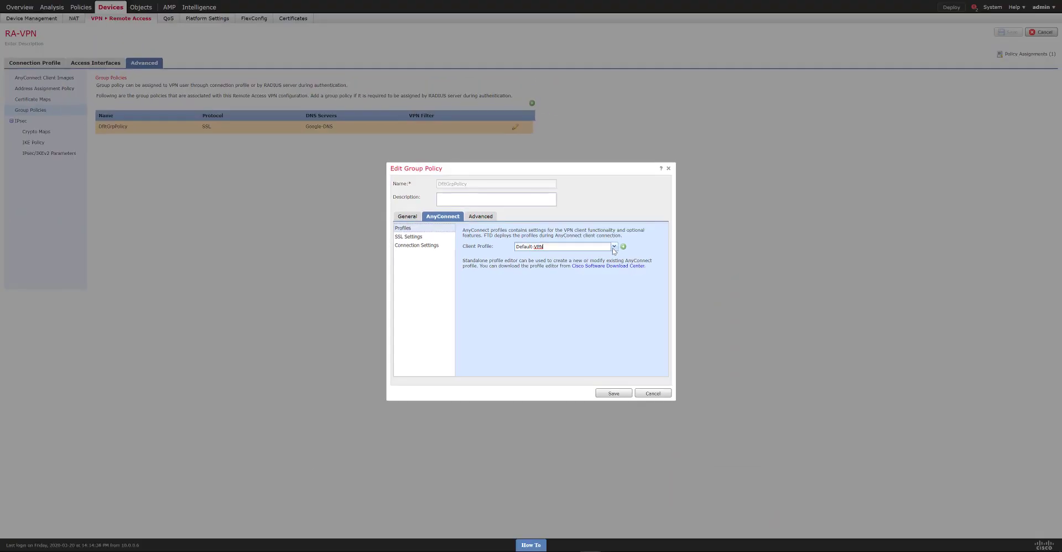
left_click(611, 393)
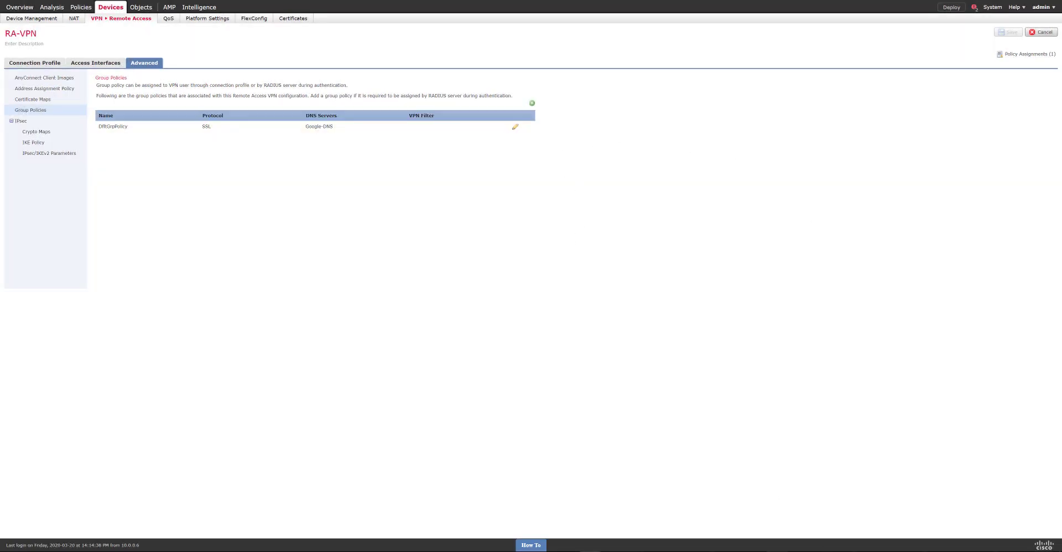
left_click(777, 520)
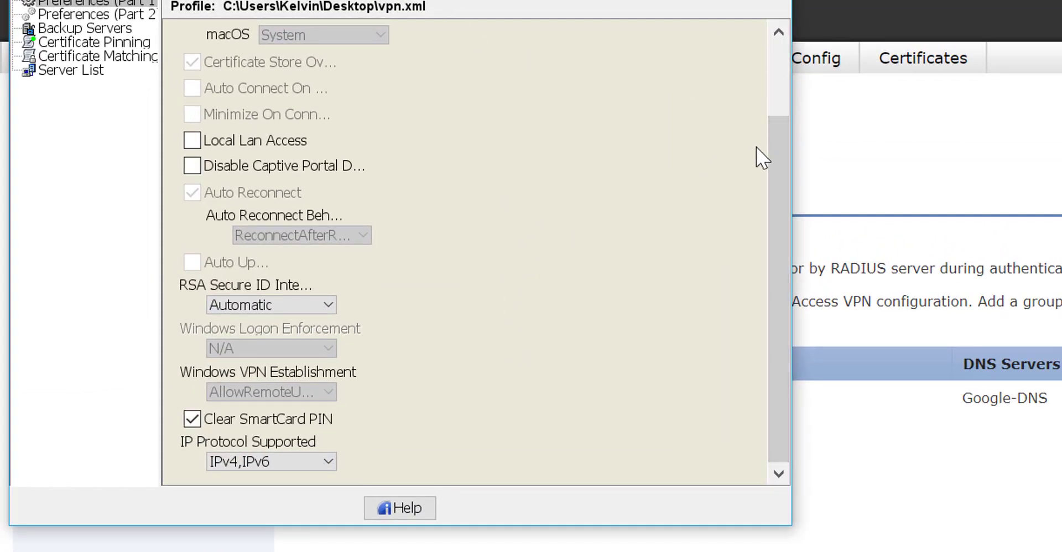
left_click_drag(776, 157, 776, 137)
left_click_drag(778, 218, 778, 238)
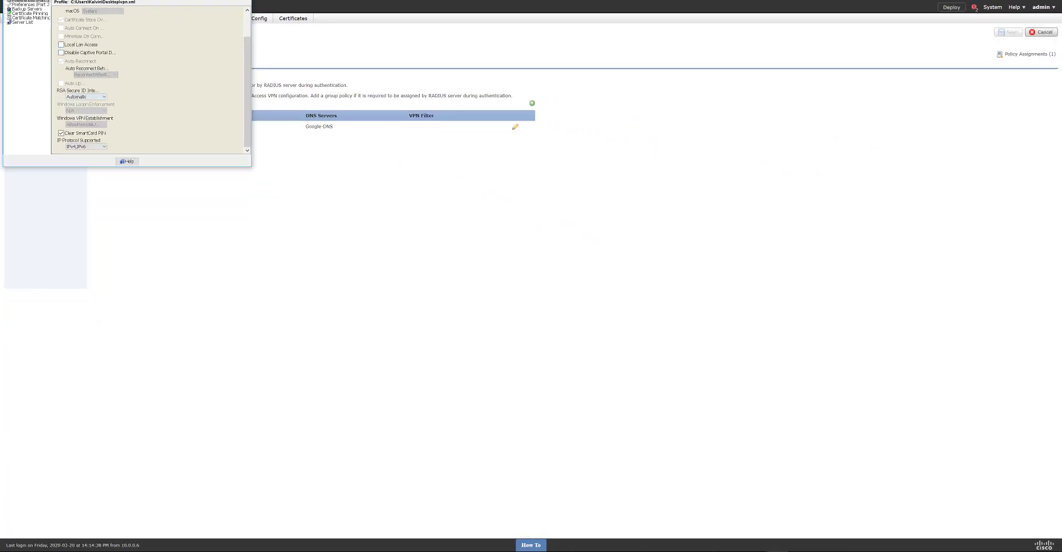
left_click(244, 0)
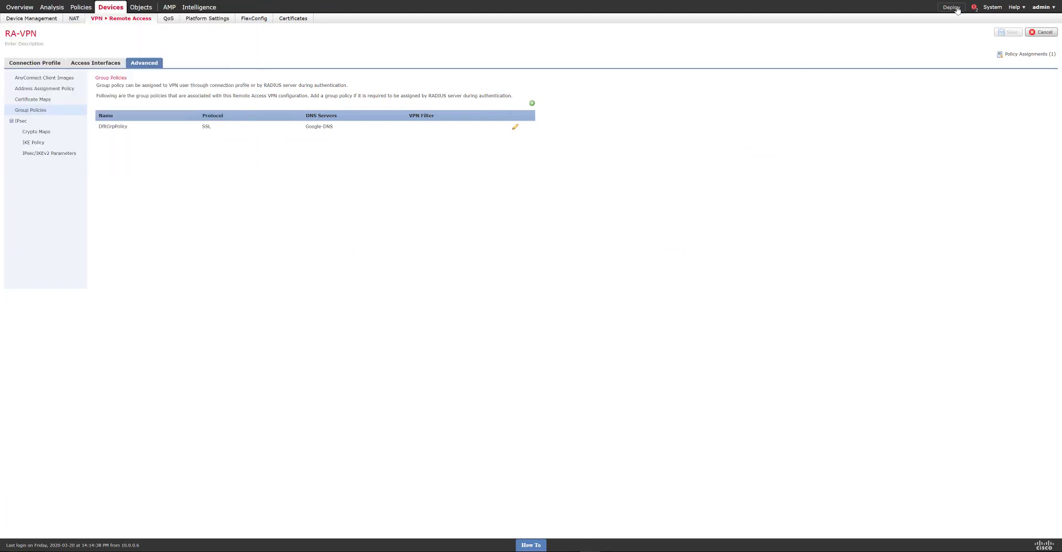
- Deploy the pending RA-VPN changes to the FTD2 device
left_click(952, 8)
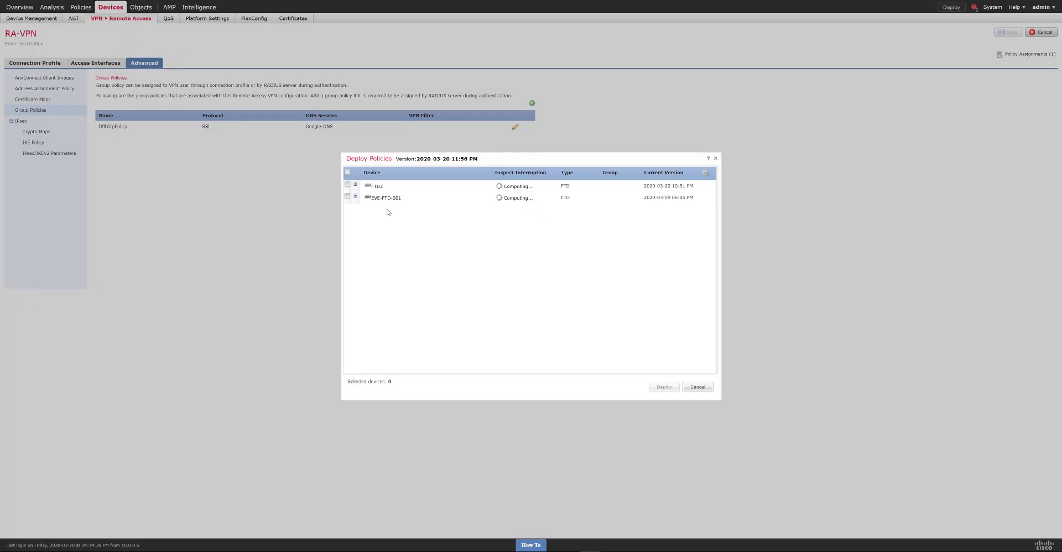
left_click(348, 185)
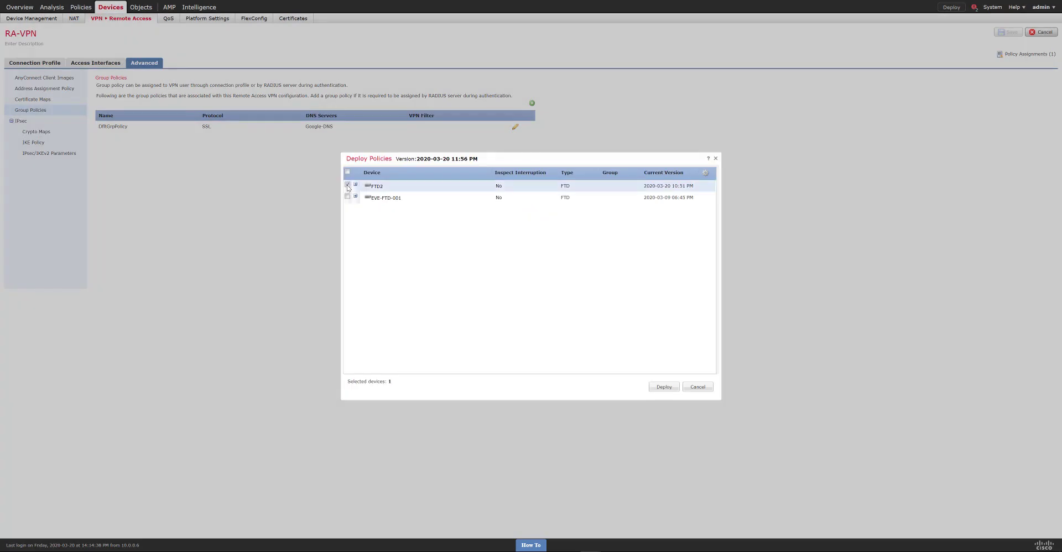
left_click(663, 387)
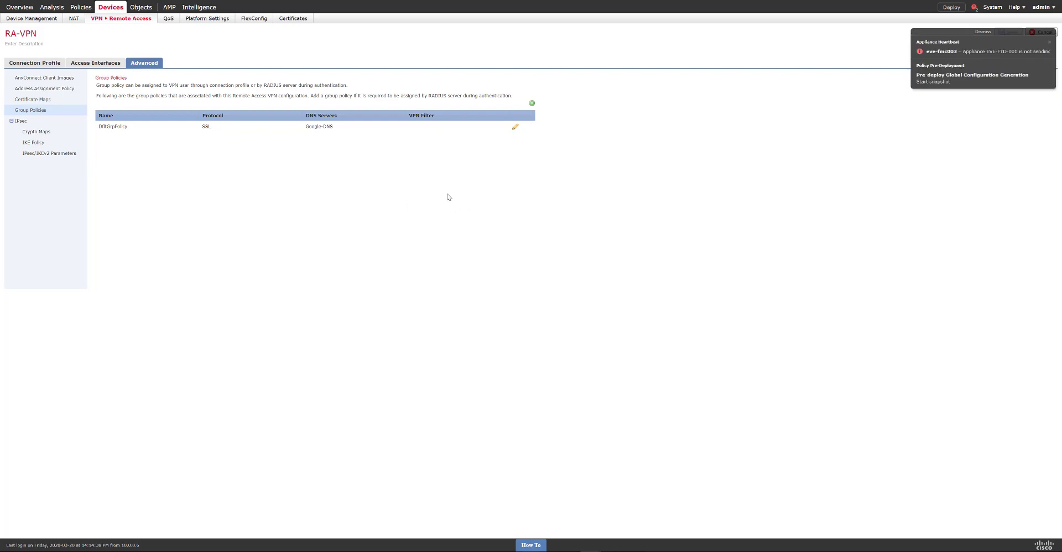
- Clear the FMC notifications and connect AnyConnect to 192.168.10.2 with the VPN password
left_click(960, 35)
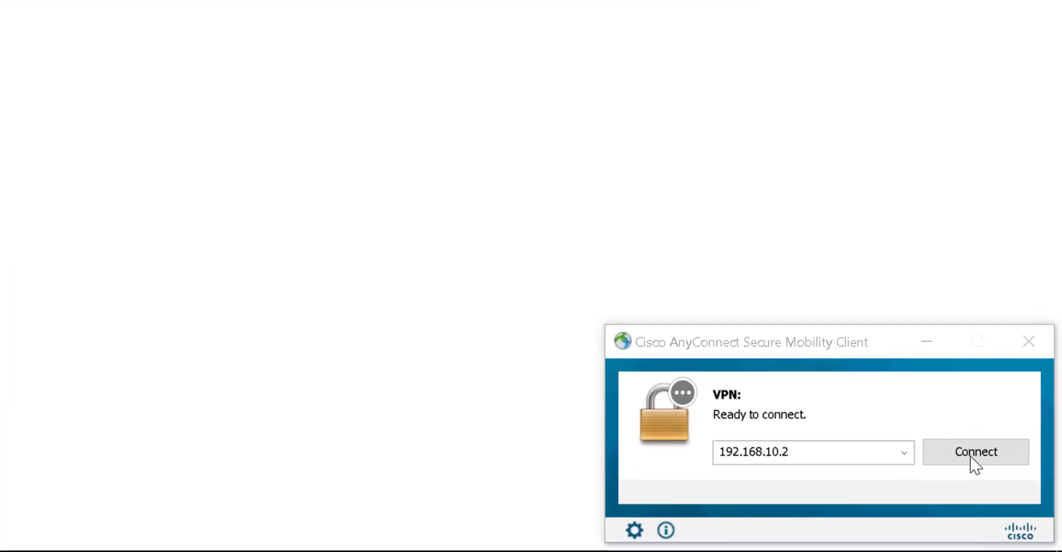
left_click(976, 462)
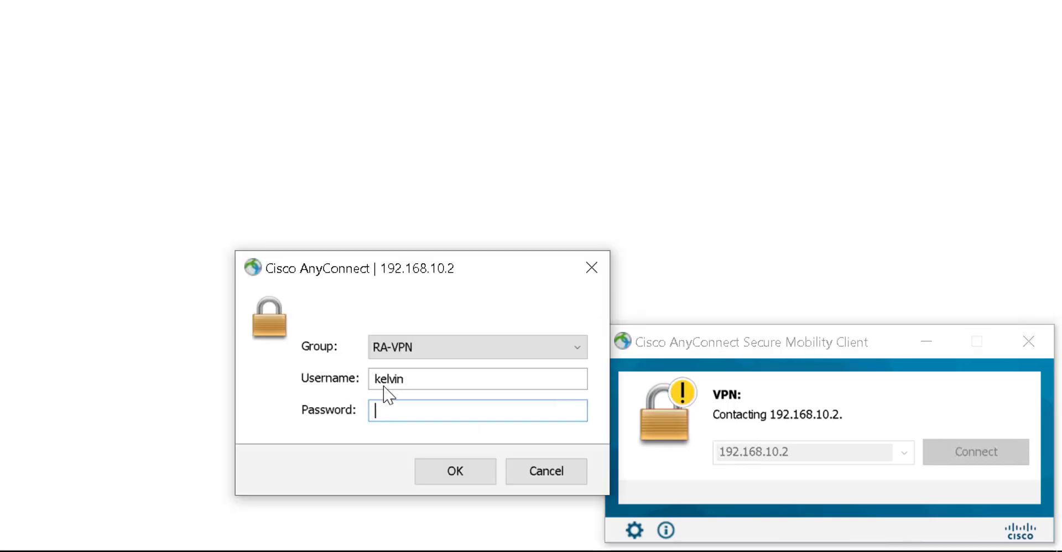
type("*")
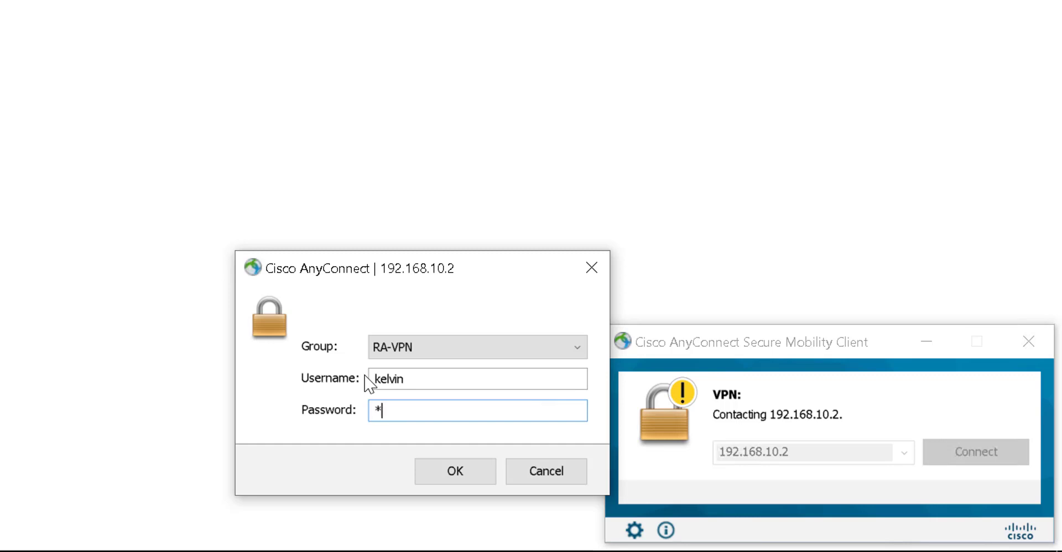
type("***********")
left_click(446, 470)
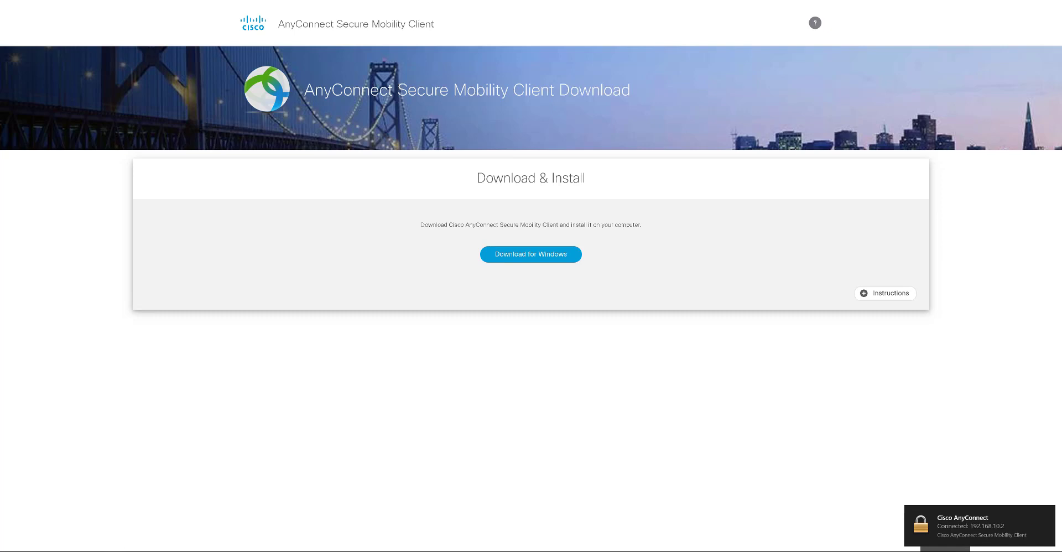
- Refresh the Identity Services Engine RADIUS live logs to show the latest VPN login
mouse_move(127, 548)
left_click(84, 525)
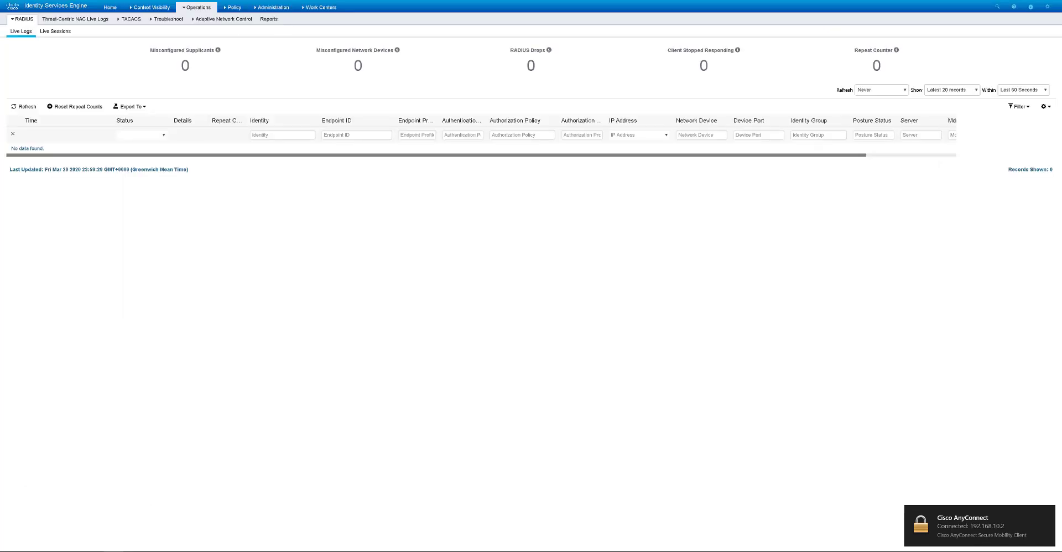
left_click(22, 106)
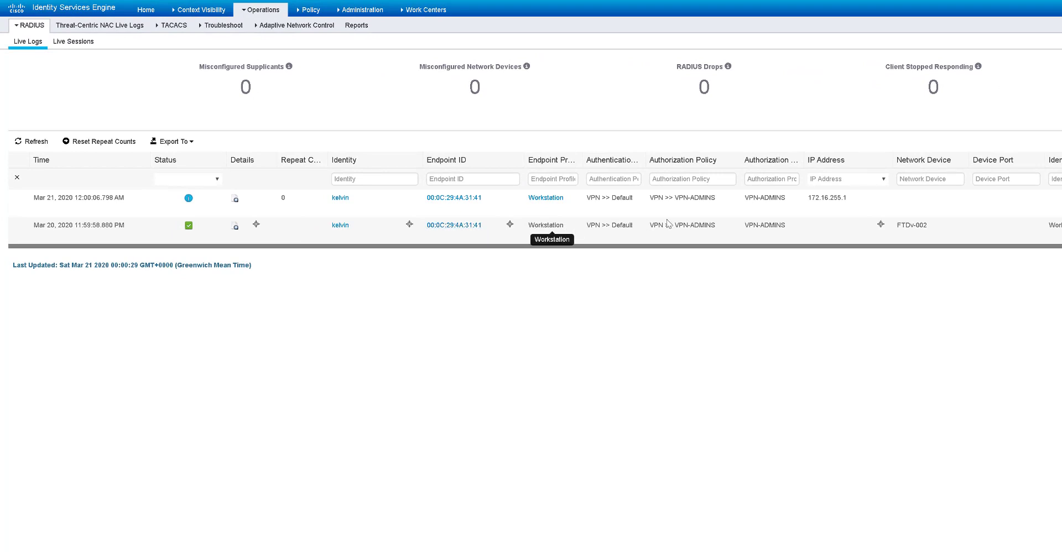
- Review the full authentication report for the newest VPN login, then return to the AnyConnect download page
left_click(235, 198)
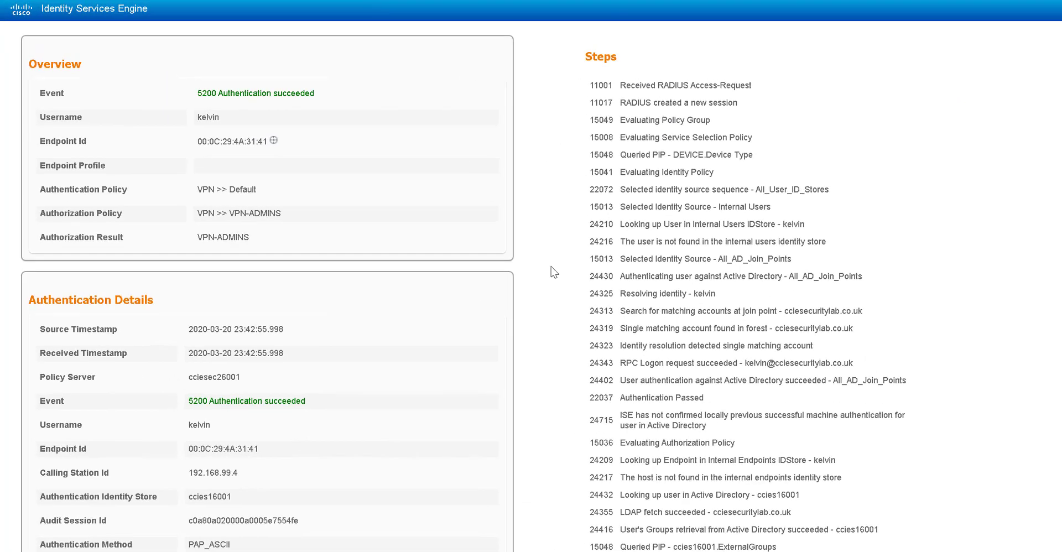
scroll(559, 270, "down", 8)
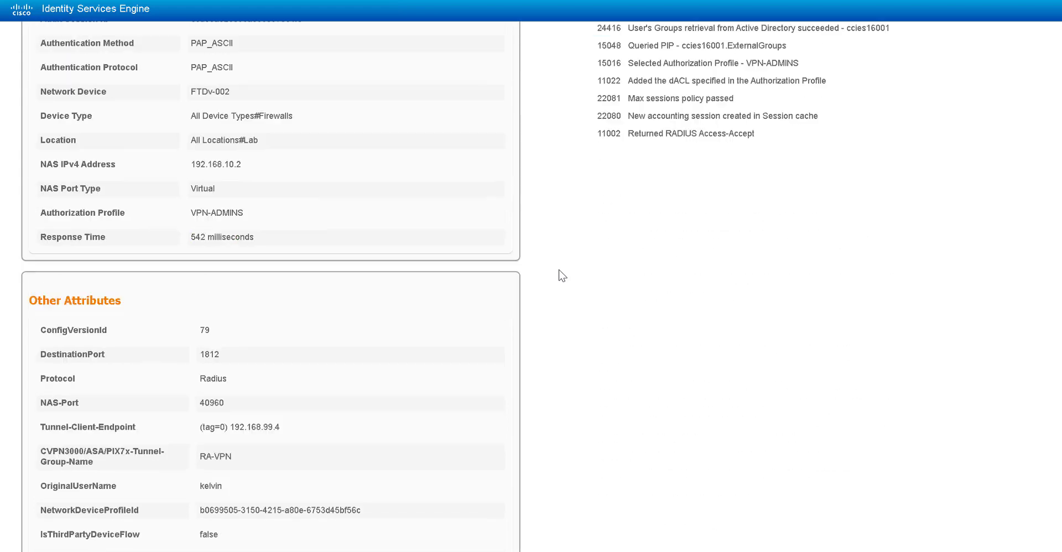
scroll(562, 275, "down", 7)
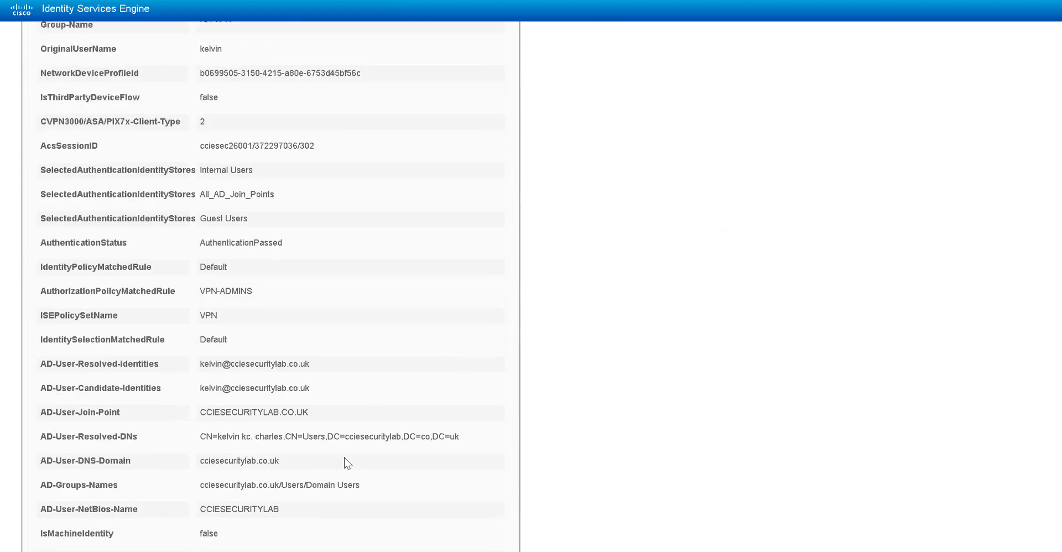
scroll(347, 464, "down", 6)
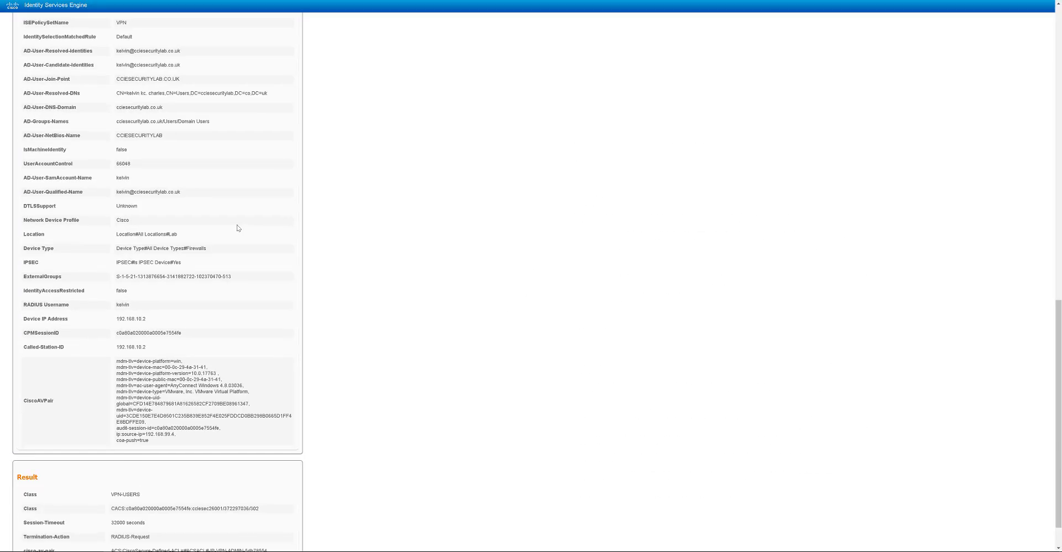
scroll(238, 227, "up", 3)
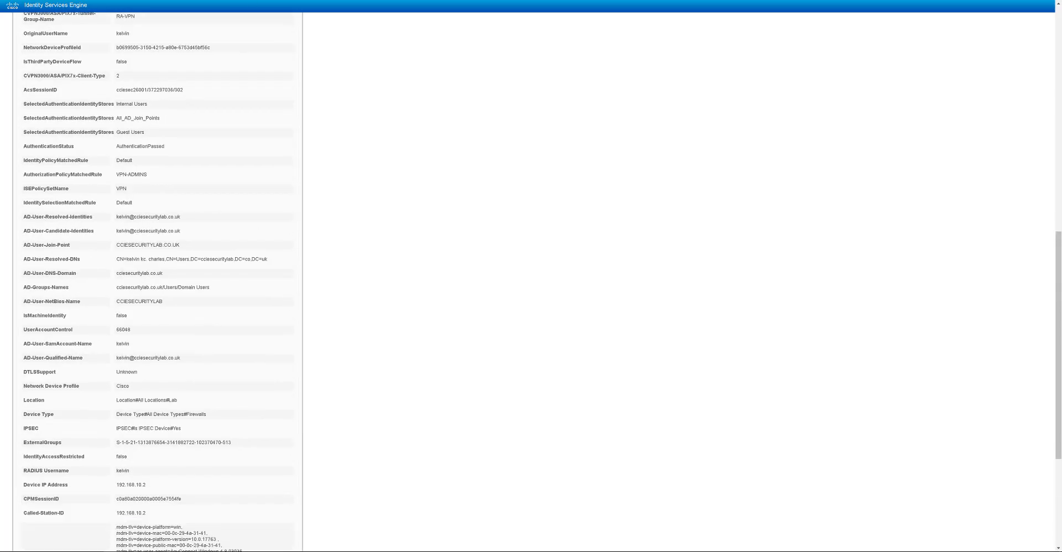
left_click(162, 519)
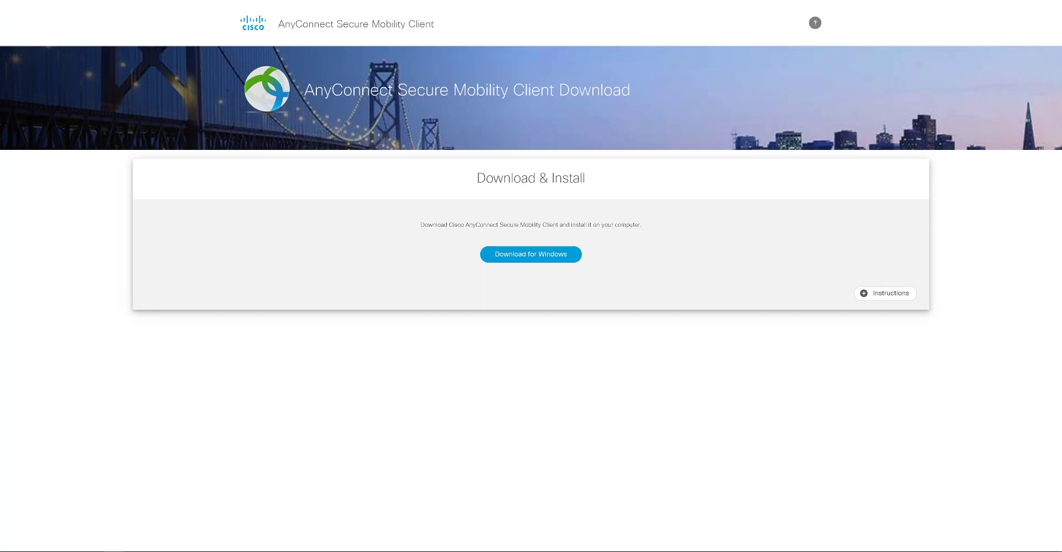
- Open the connected AnyConnect VPN's detailed settings window from the system tray
left_click(949, 550)
left_click(962, 544)
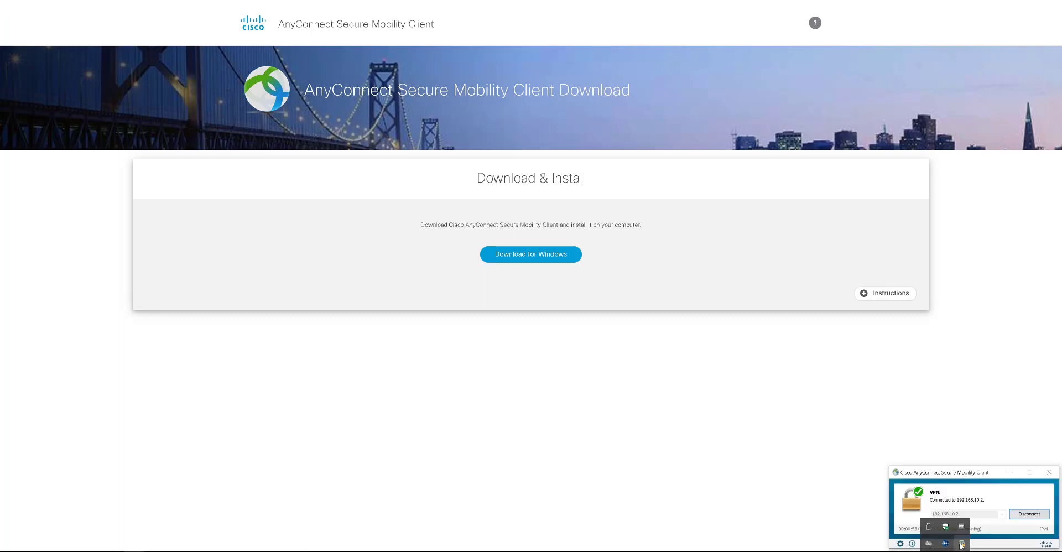
left_click(901, 544)
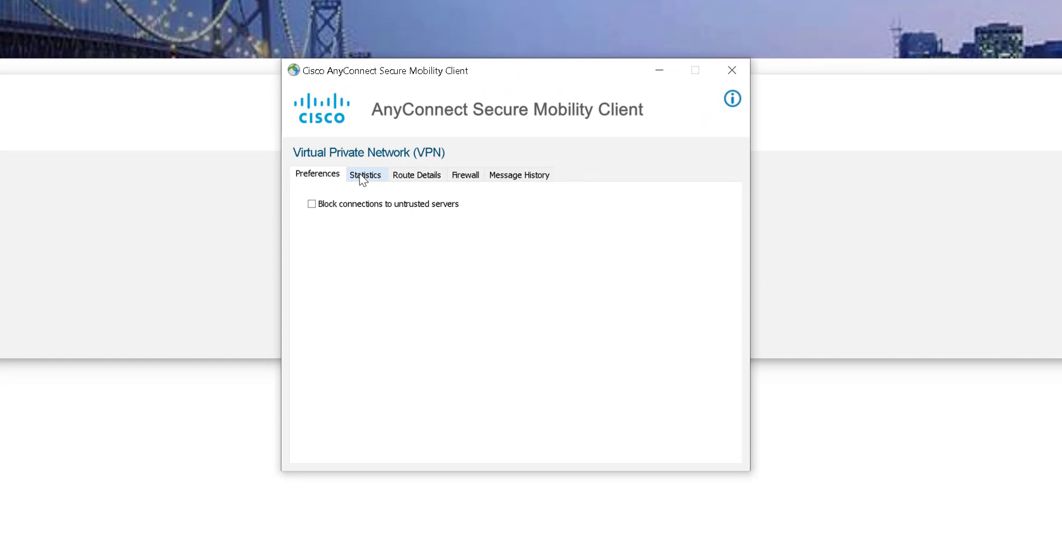
- View the VPN statistics and route details showing secured routes 192.168.200.0/24 and 8.8.8.8/32
left_click(363, 176)
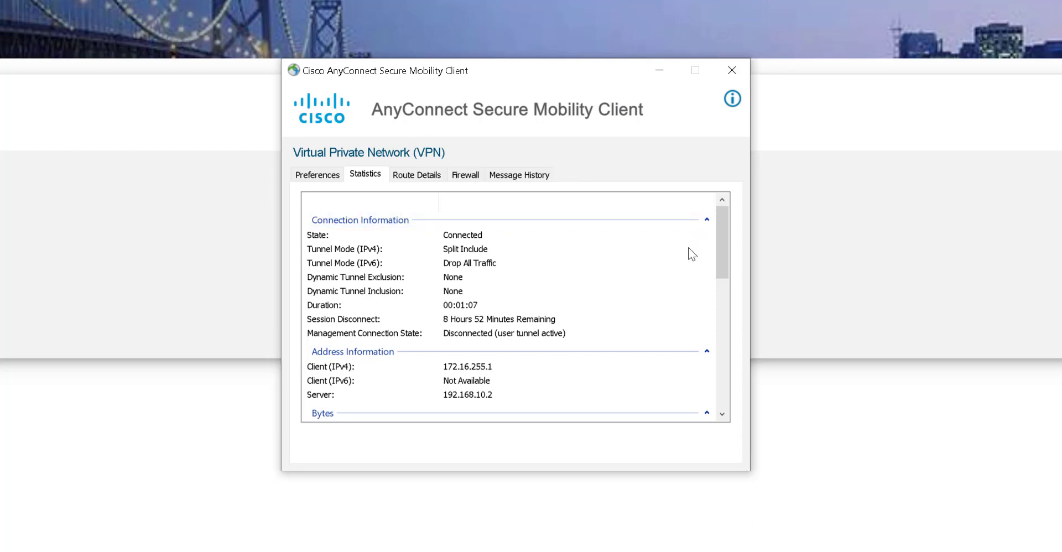
left_click_drag(721, 242, 723, 276)
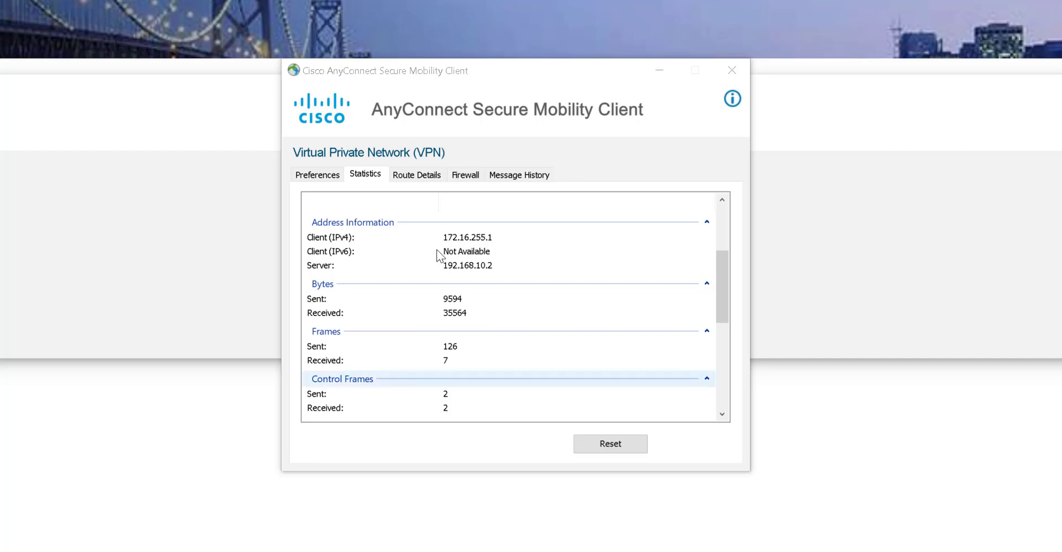
left_click(419, 176)
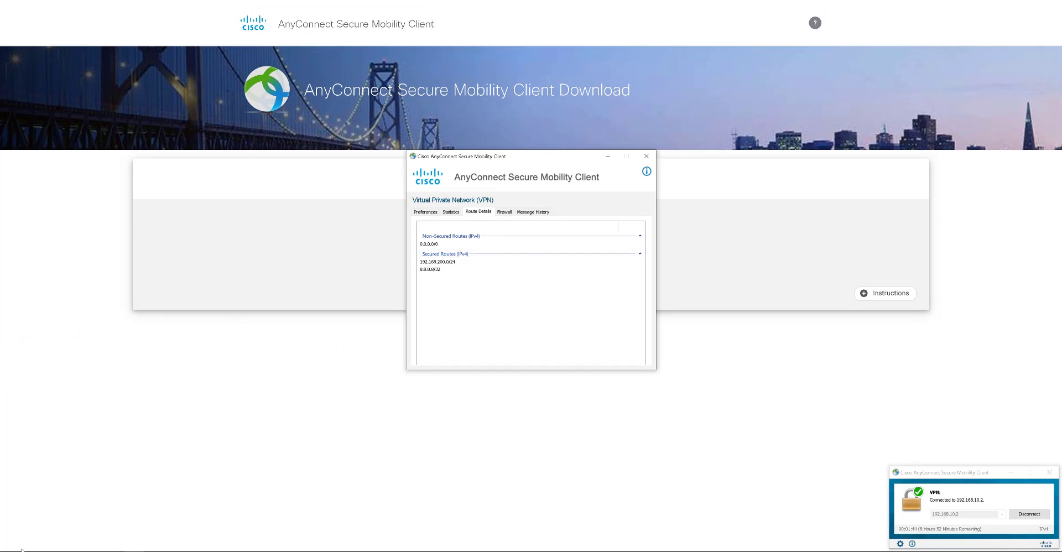
left_click(10, 548)
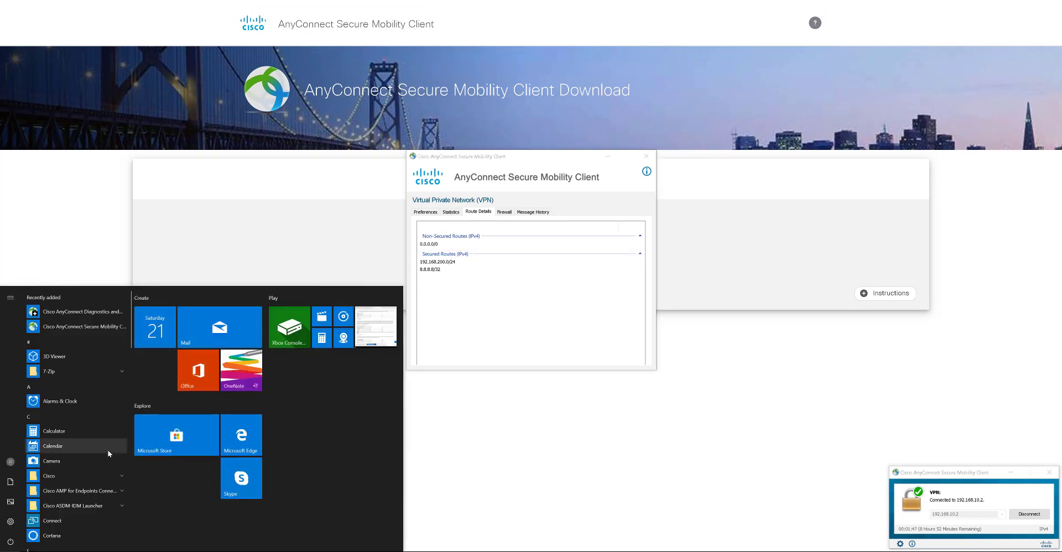
- Launch Command Prompt with cmd and position its window further left
type("cmd")
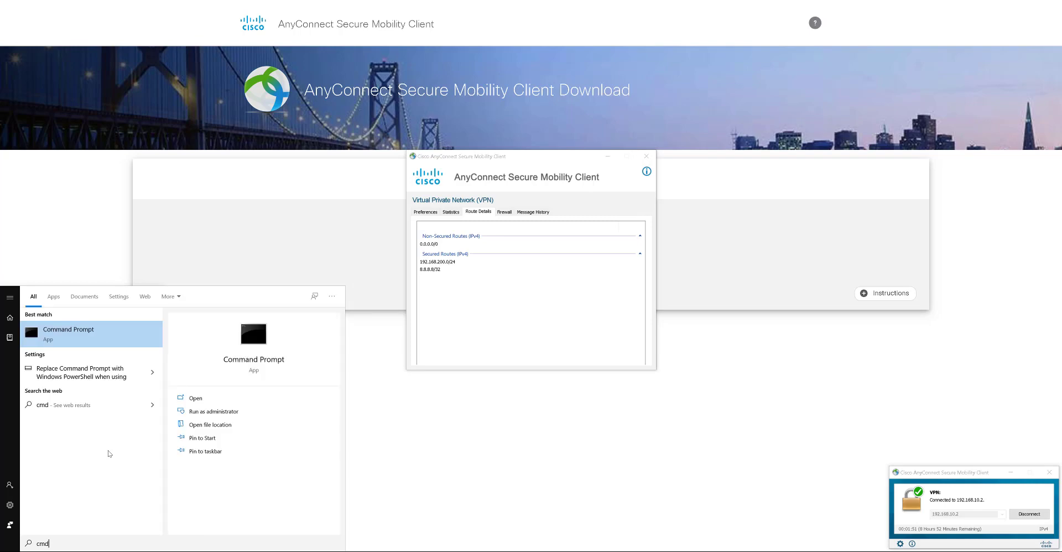
key("Return")
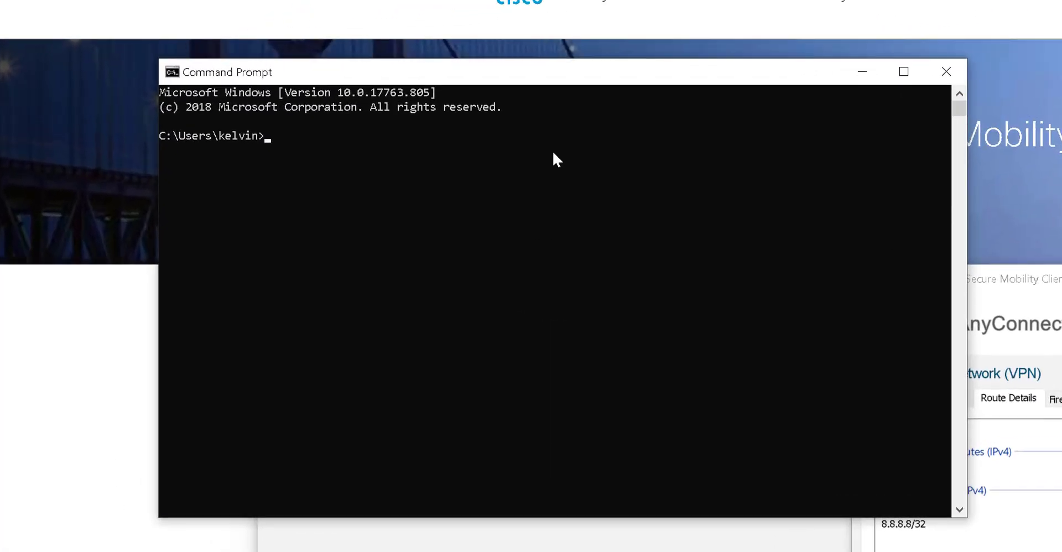
left_click_drag(557, 81, 482, 75)
left_click(488, 188)
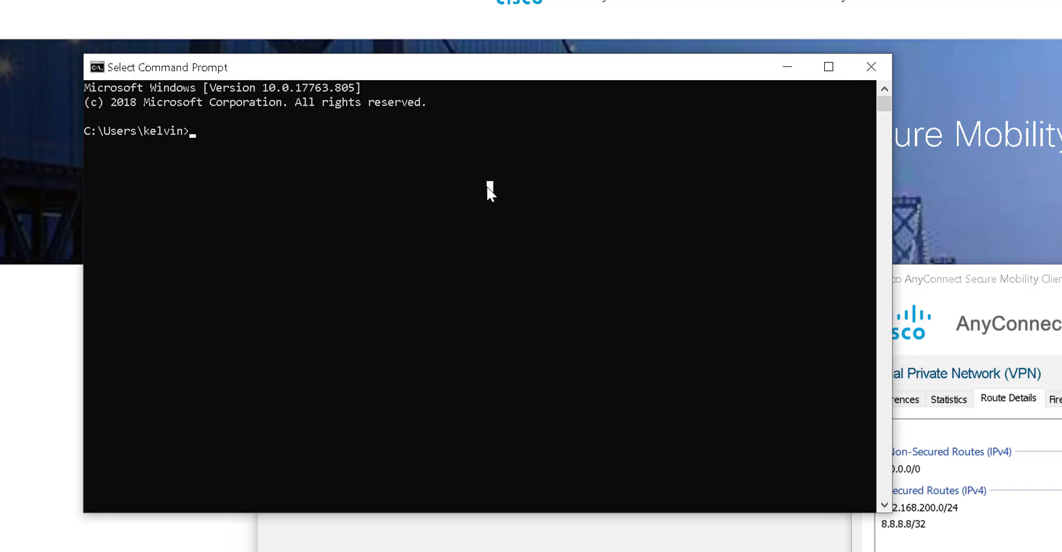
- Ping 192.168.200.10 and confirm 4 of 4 replies with 0% loss
type("ping ")
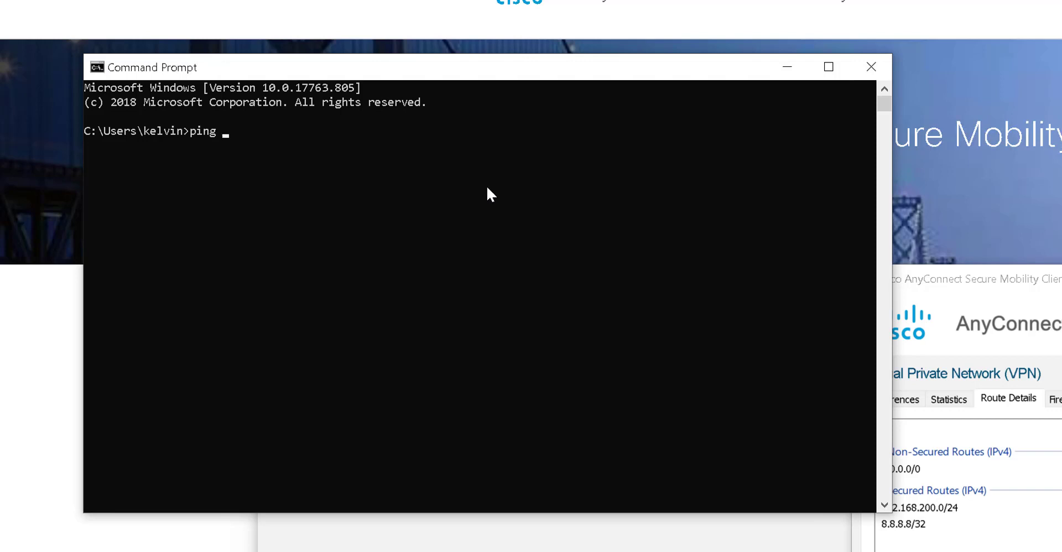
type("192.168.200.10")
key("Return")
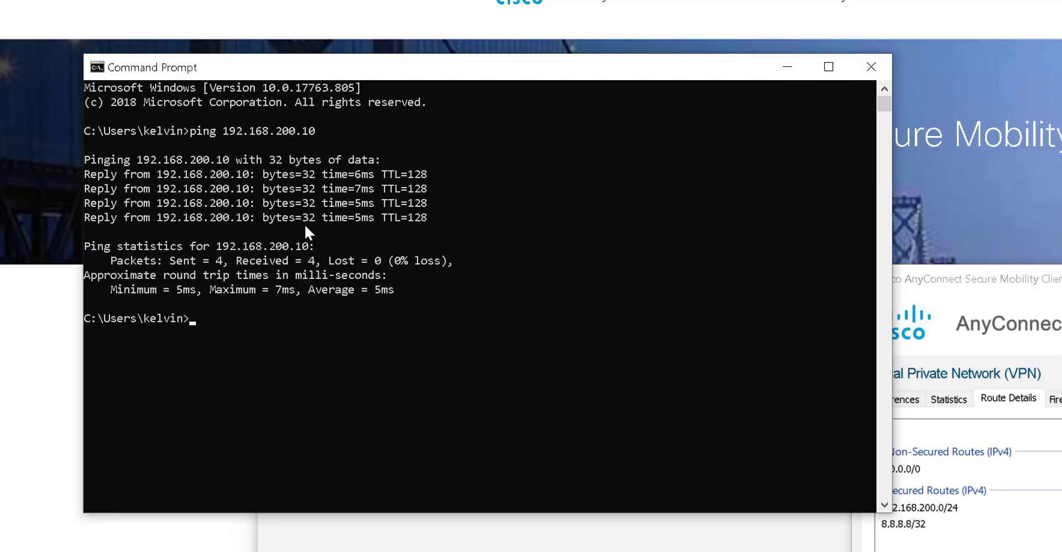
left_click_drag(252, 208, 388, 201)
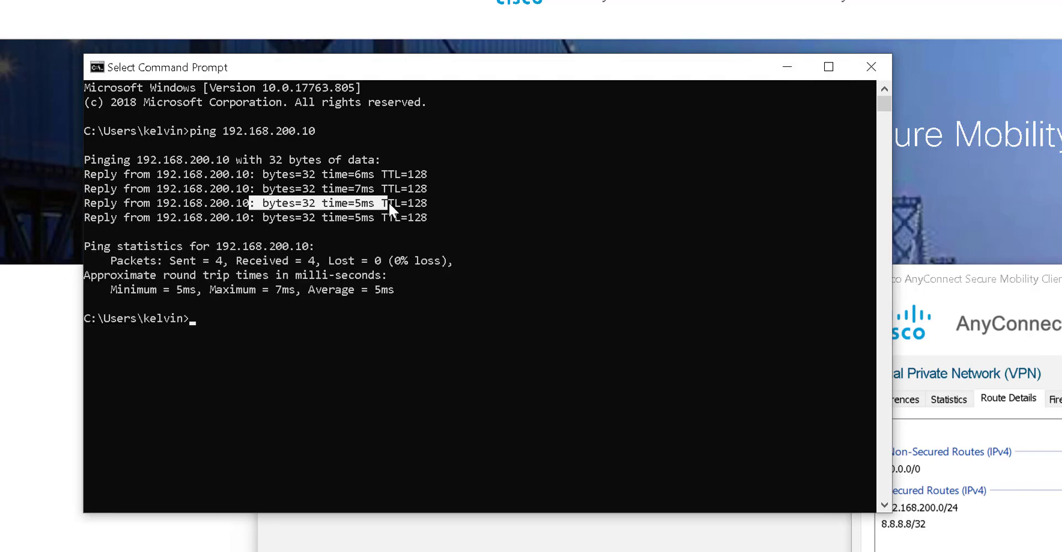
left_click(437, 202)
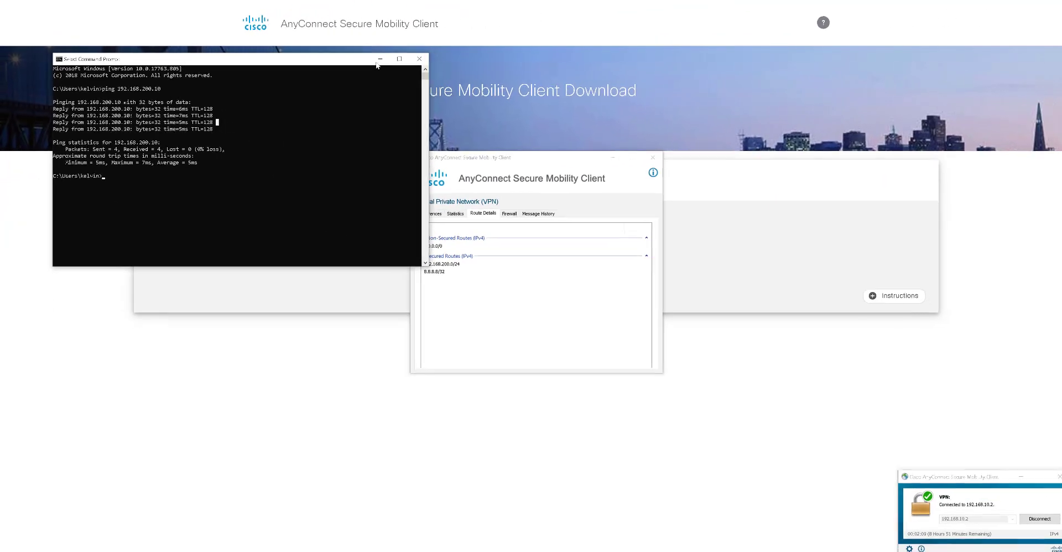
- Review AnyConnect's Firewall, Route Details, Message History and Preferences tabs for the VPN
left_click(381, 59)
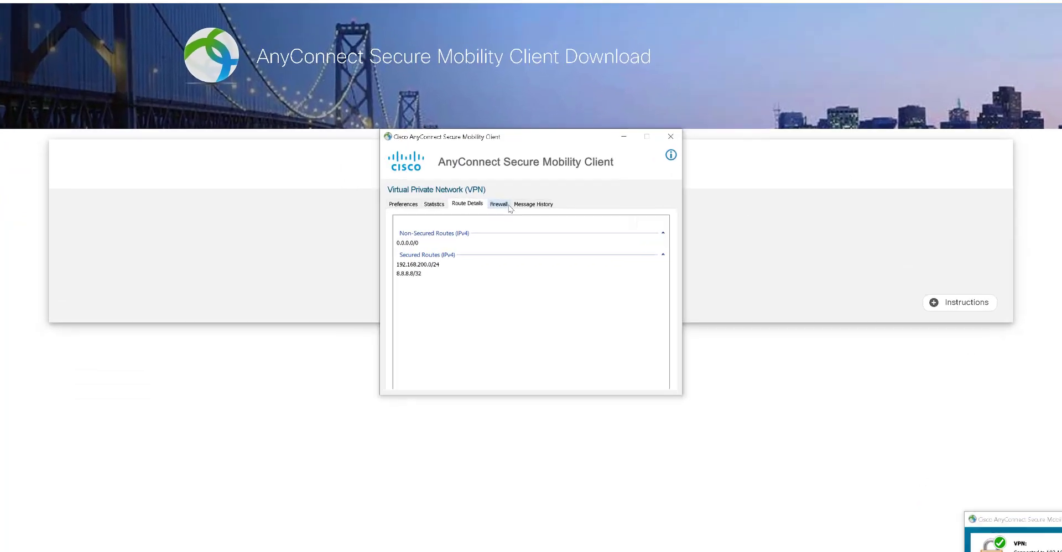
left_click(508, 206)
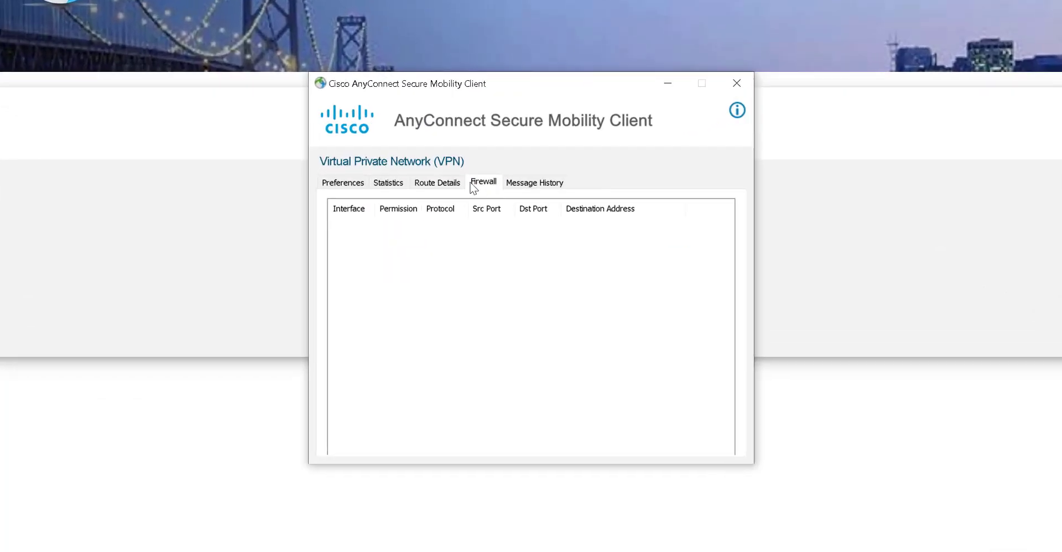
left_click(475, 205)
left_click(533, 183)
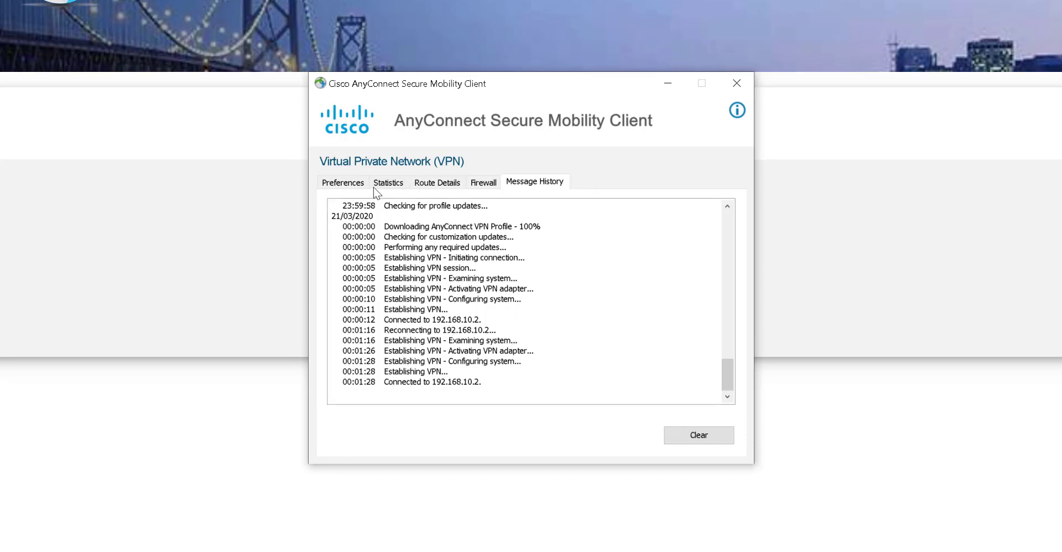
left_click(354, 185)
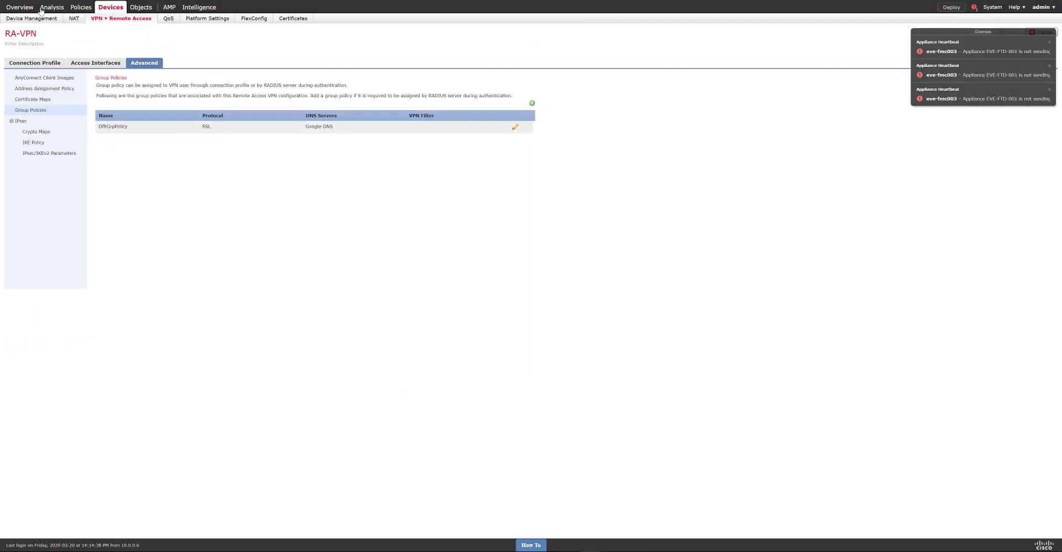
- Go to Overview, dismiss the Appliance Heartbeat notifications, and load the Access Controlled User Statistics dashboard
mouse_move(43, 10)
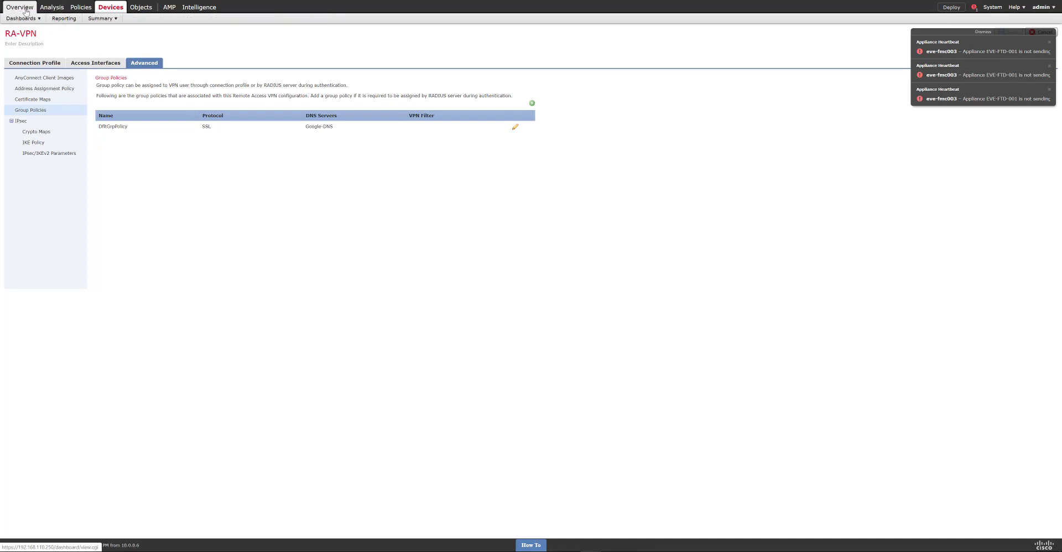
left_click(26, 11)
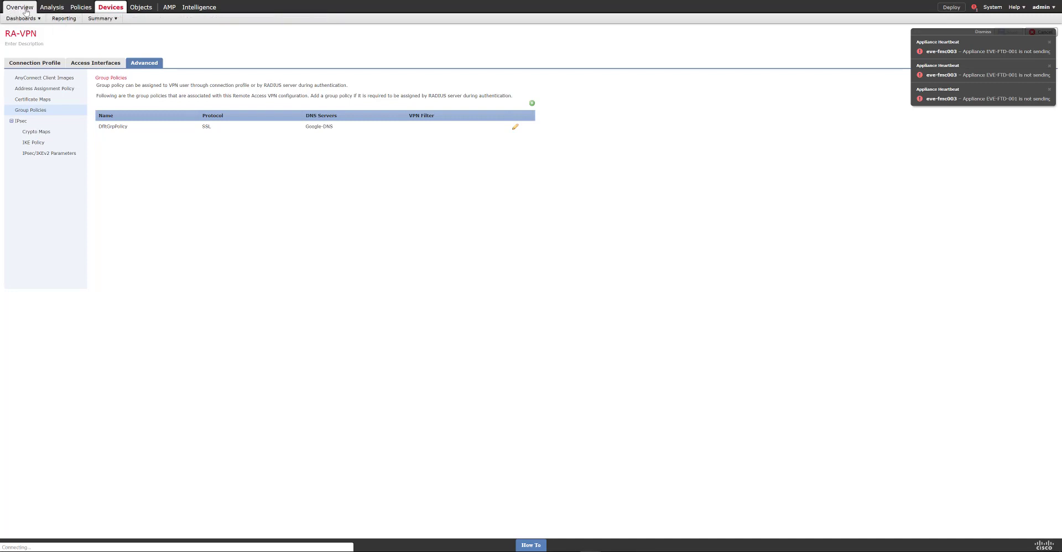
left_click(977, 35)
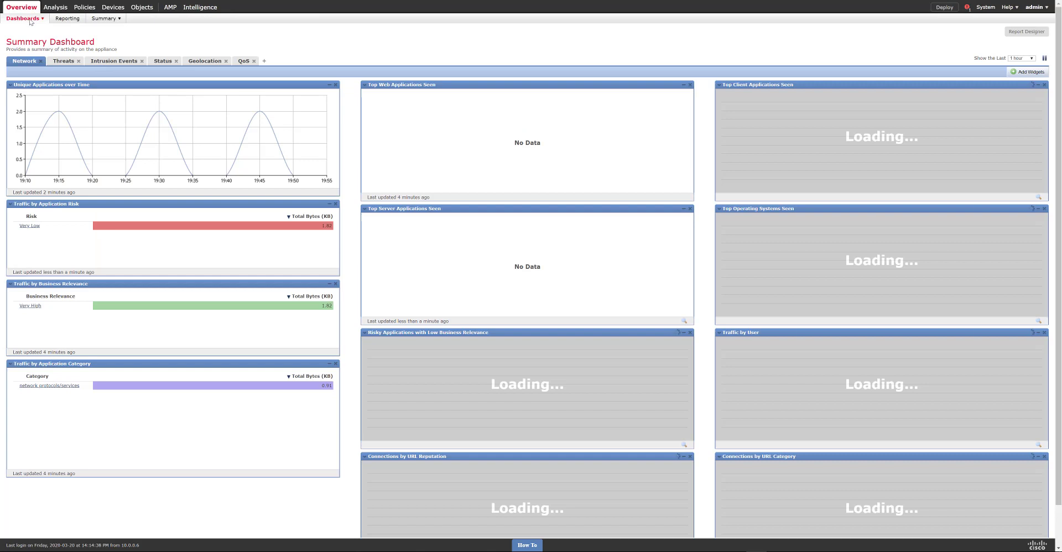
mouse_move(32, 21)
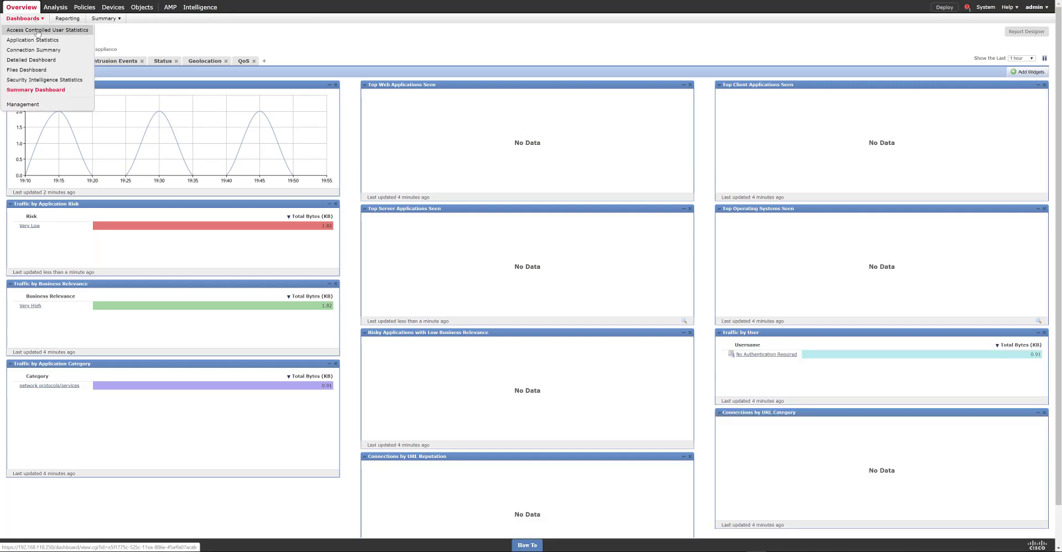
left_click(37, 31)
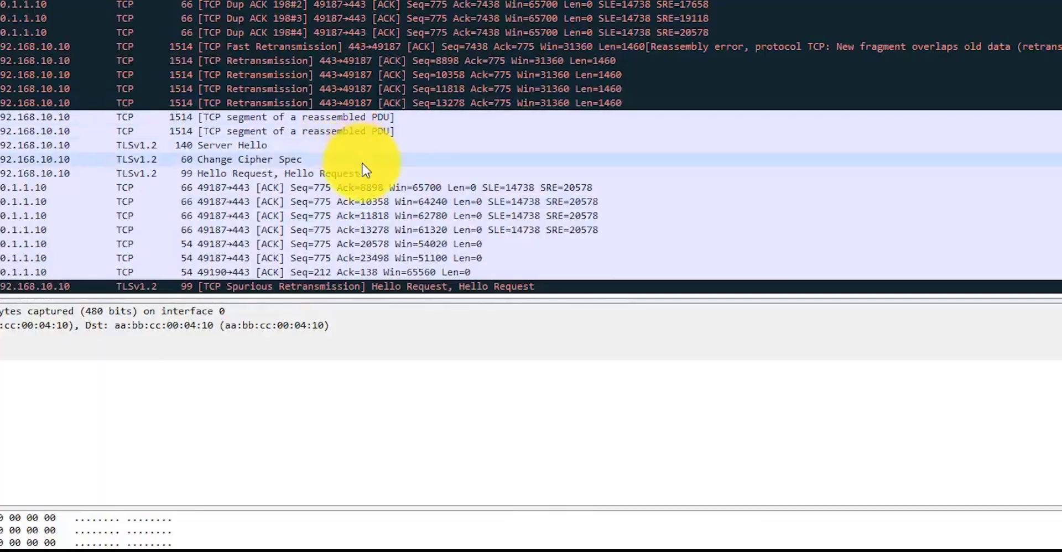
- Scroll the view up just before the recording cuts to the GNS3 packet-capture prompt
scroll(365, 169, "up", 5)
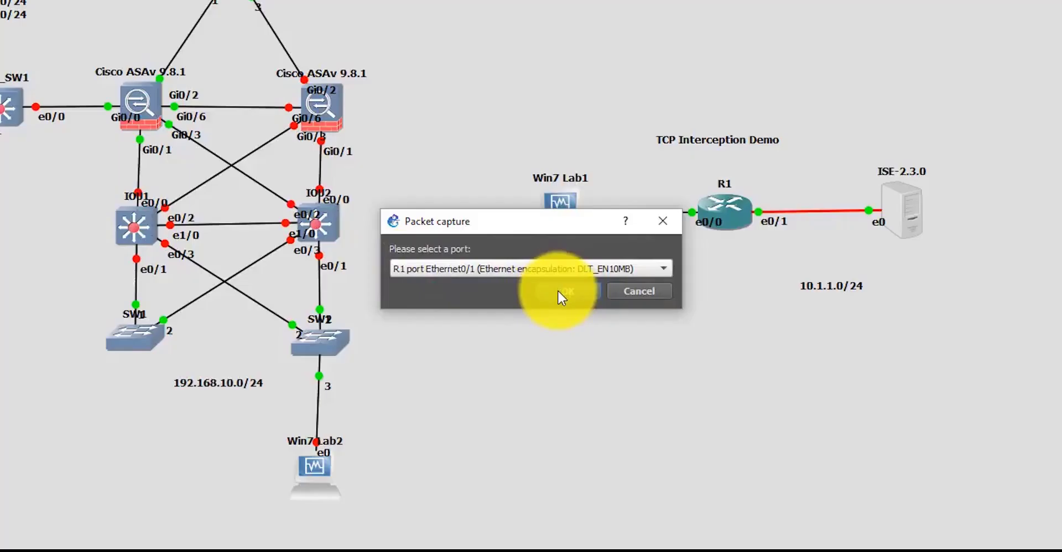